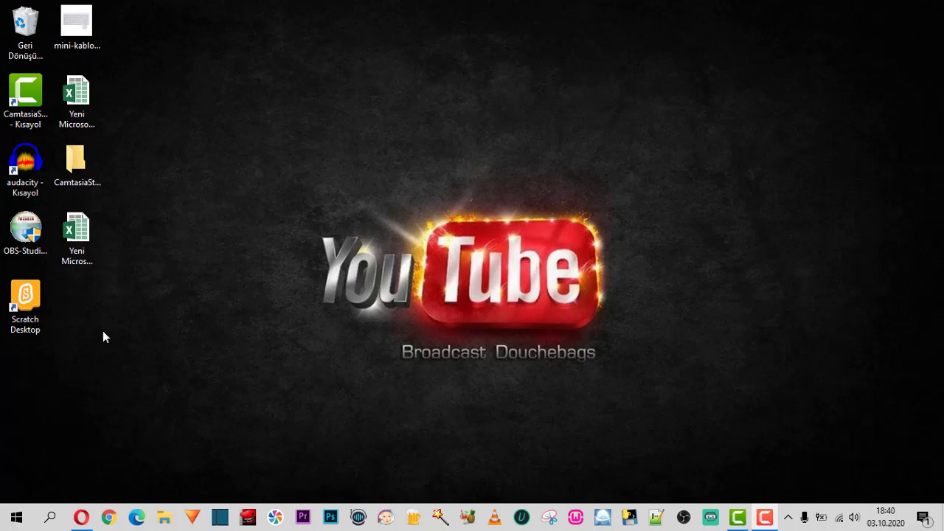
# - Open the desktop workbook 'Yeni Microsoft Excel Çalışma Sayfası' in Excel
pyautogui.click(83, 235)
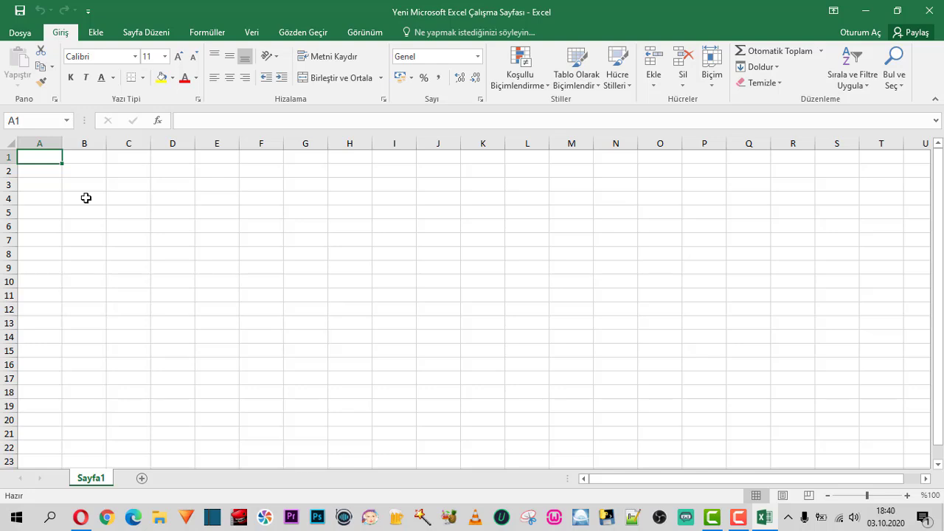
# - Rename the Sayfa1 sheet to Ü.GİRİŞ
pyautogui.click(86, 198)
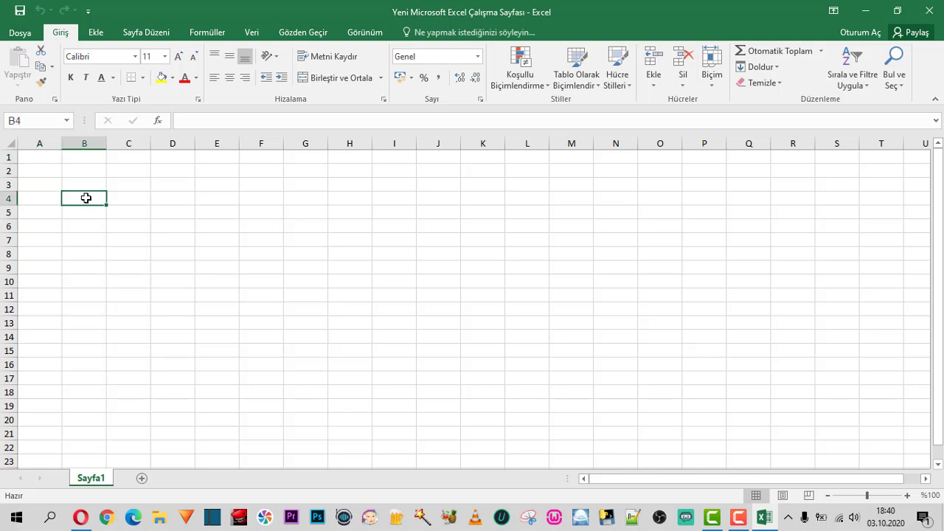
pyautogui.rightClick(96, 484)
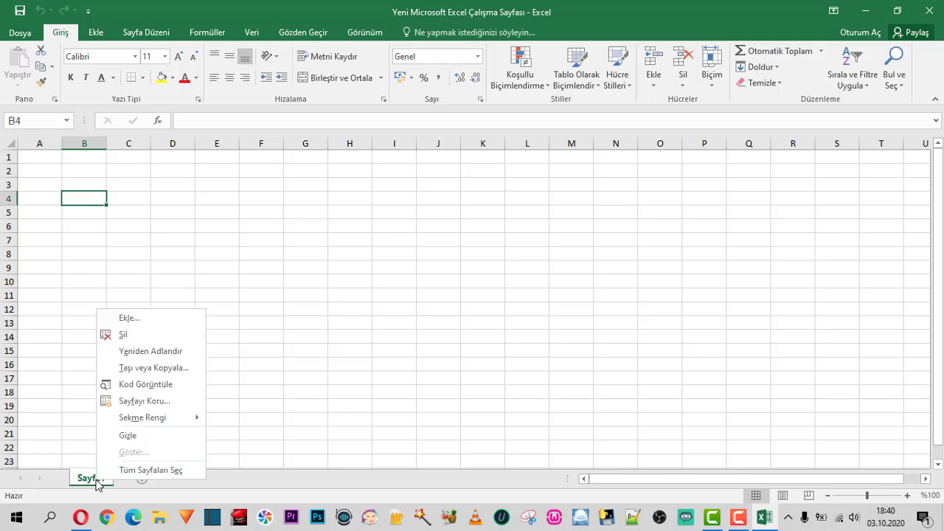
pyautogui.click(160, 358)
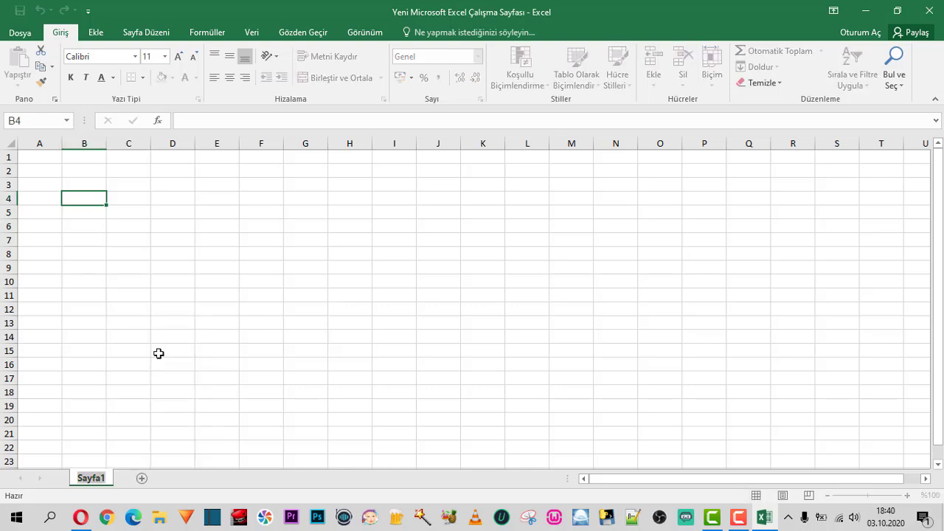
pyautogui.write('Ü.G')
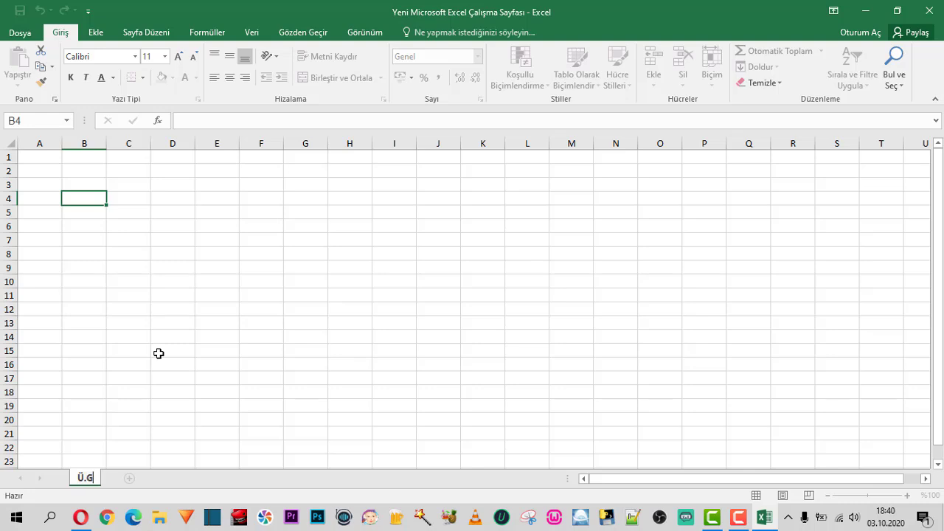
pyautogui.write('İRİŞ')
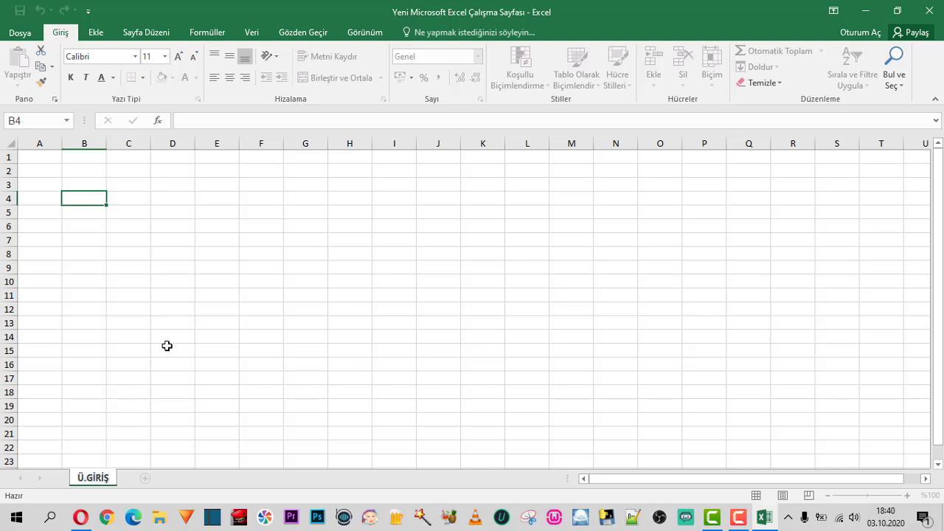
# - Add a second sheet and name it Ü.ÇIKIŞ
pyautogui.click(146, 478)
pyautogui.rightClick(144, 480)
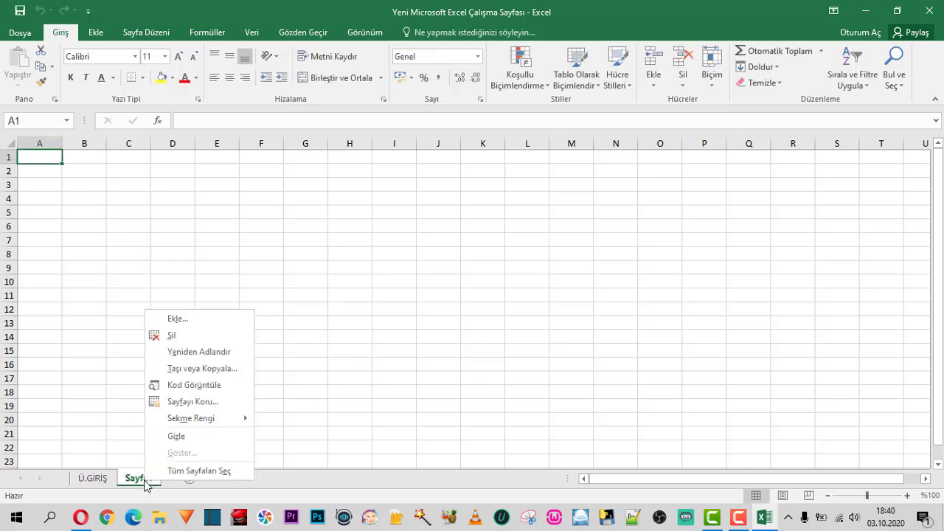
pyautogui.click(192, 353)
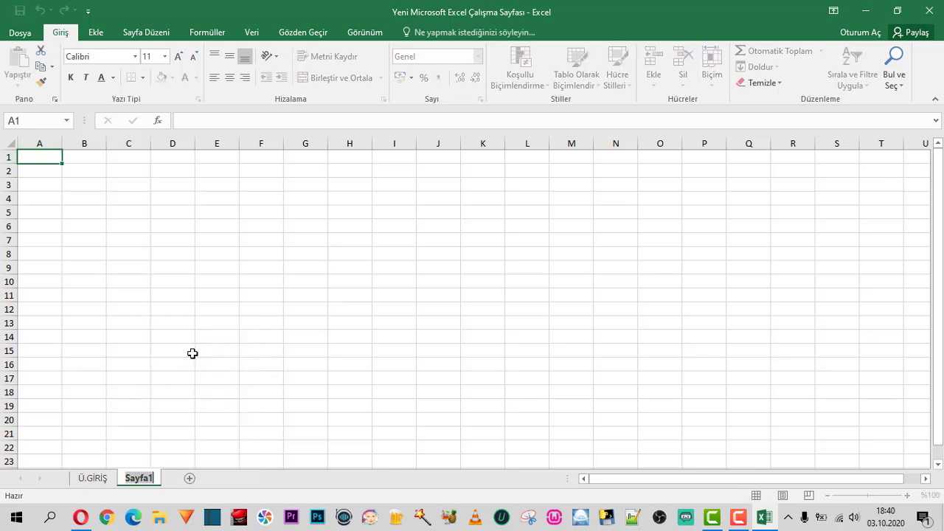
pyautogui.write('Ü.Ç')
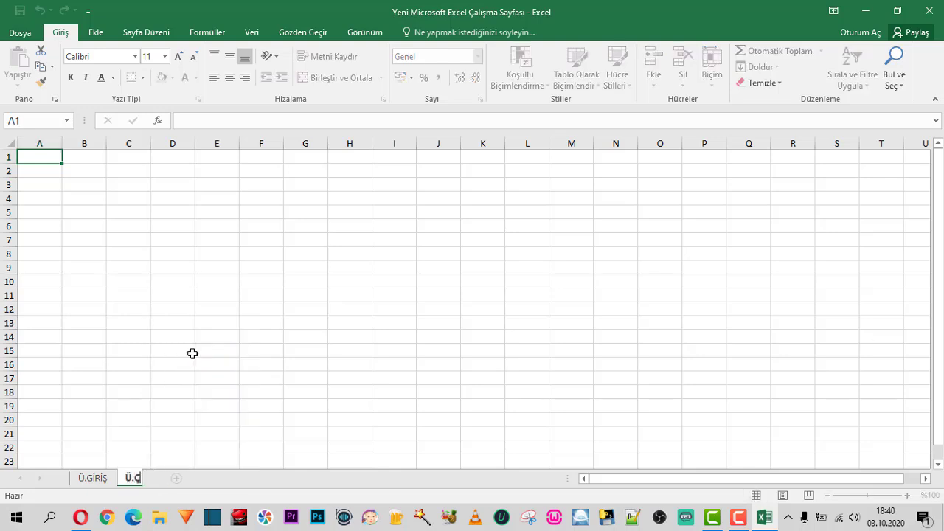
pyautogui.write('IKIŞ')
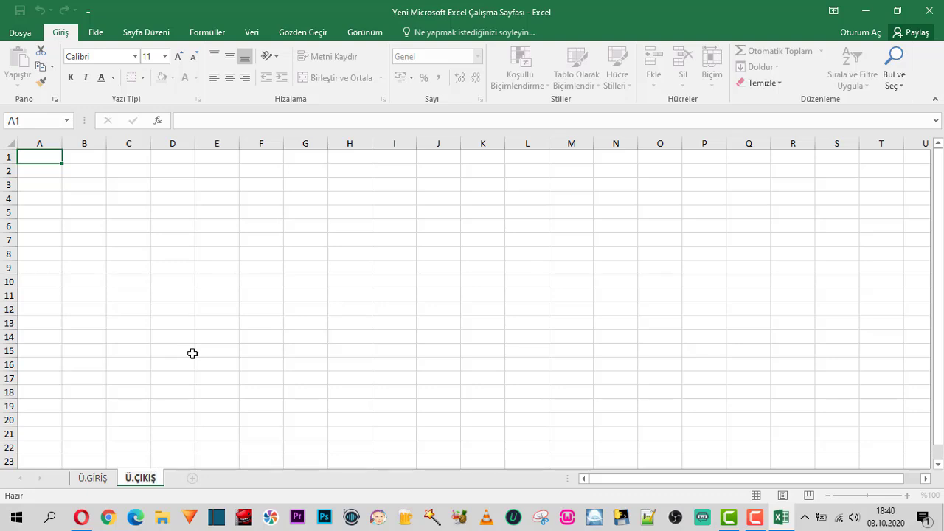
# - Add a third sheet and name it TOPLAM STOK
pyautogui.click(193, 478)
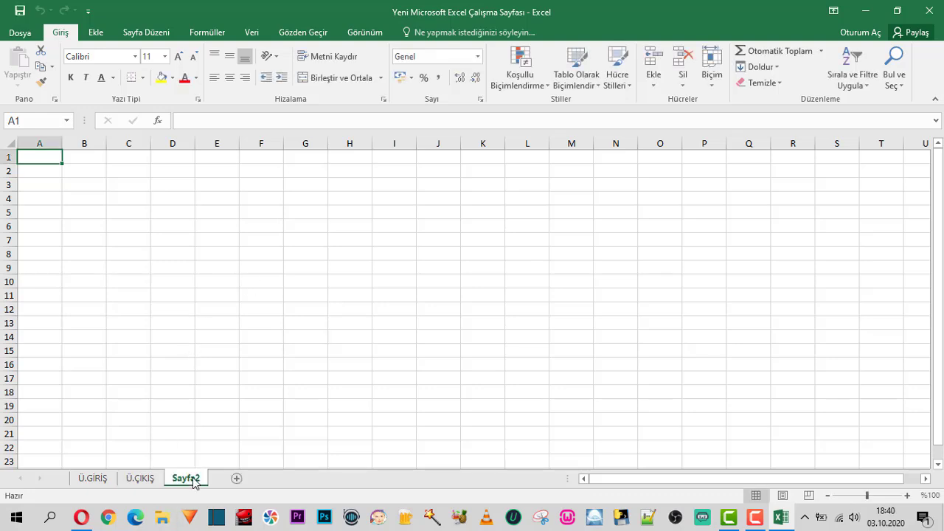
pyautogui.rightClick(194, 481)
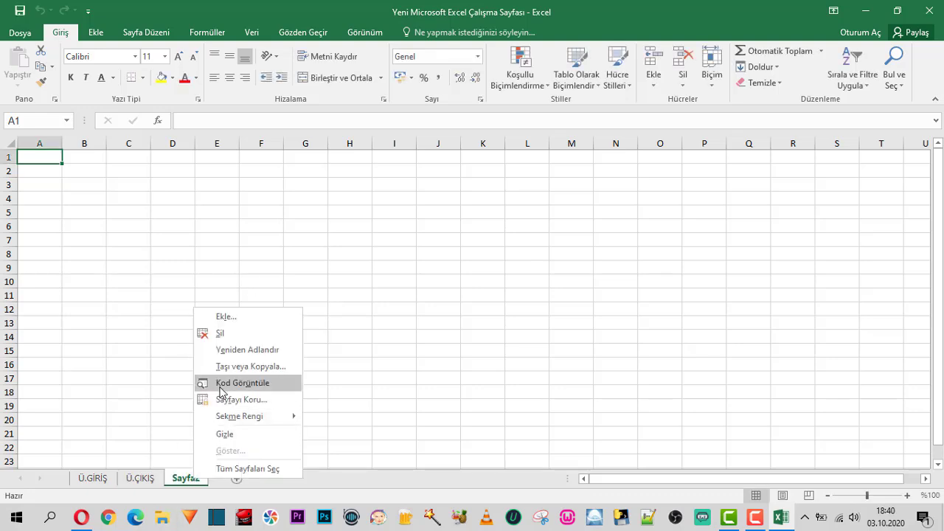
pyautogui.click(240, 347)
pyautogui.write('T')
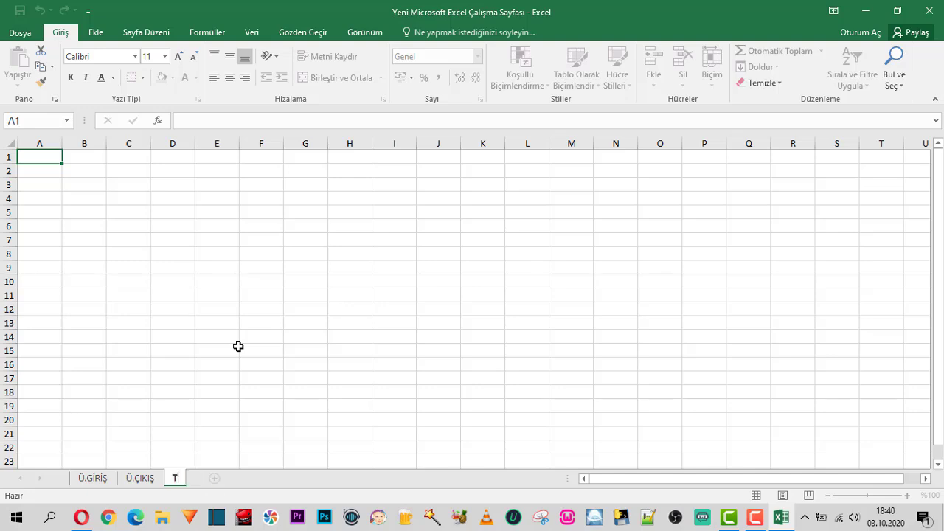
pyautogui.write('OPLAS')
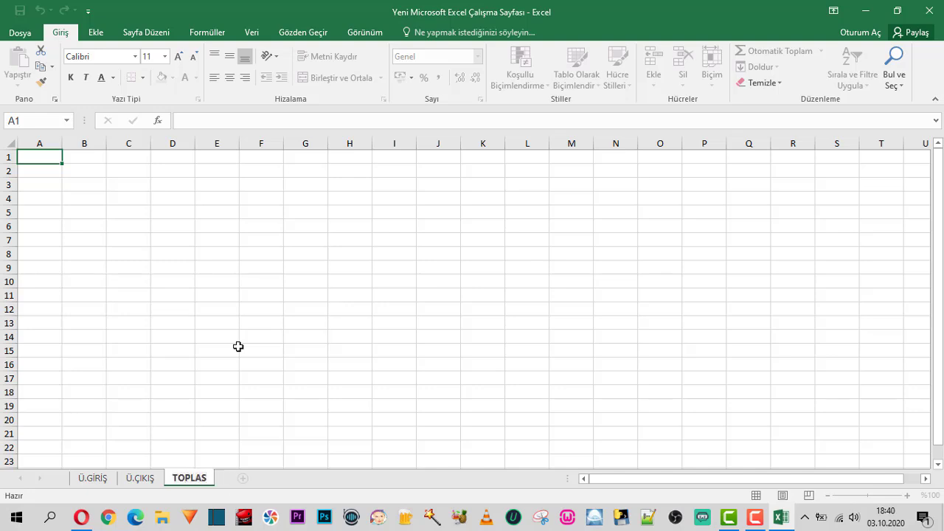
pyautogui.press('BackSpace')
pyautogui.write('M S')
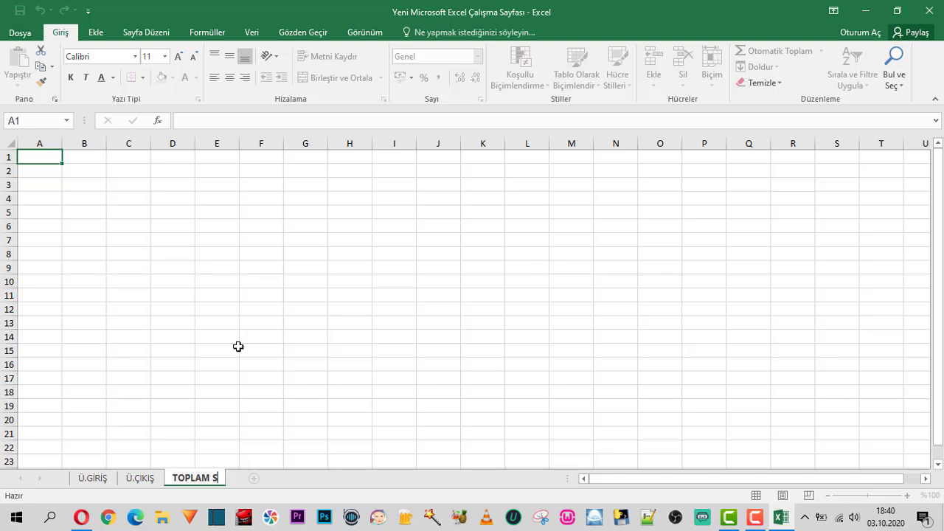
pyautogui.write('TOK')
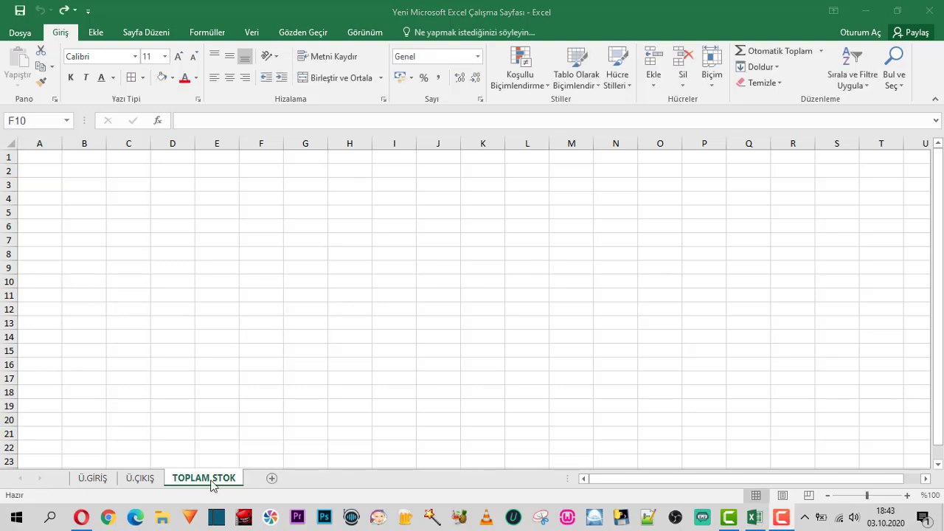
# - Check each of the three sheets, ending back on Ü.GİRİŞ
pyautogui.click(94, 478)
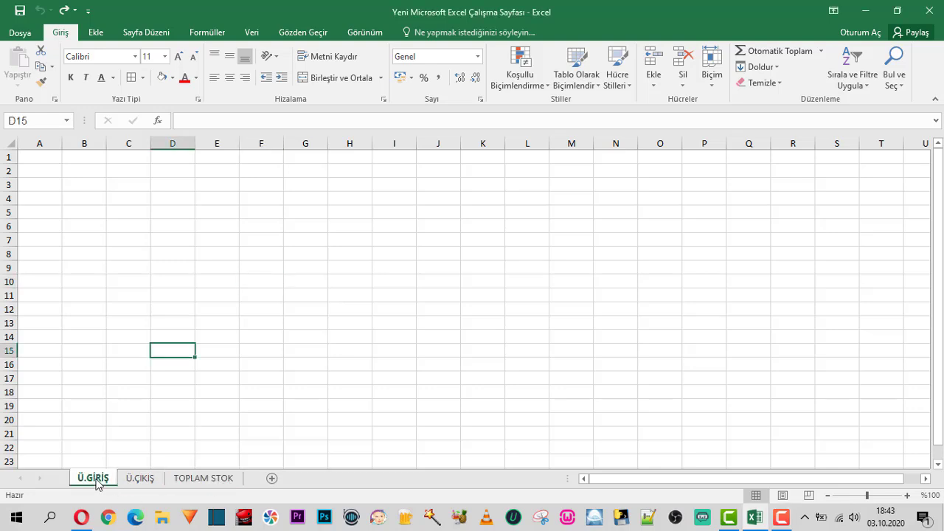
pyautogui.click(140, 479)
pyautogui.click(195, 479)
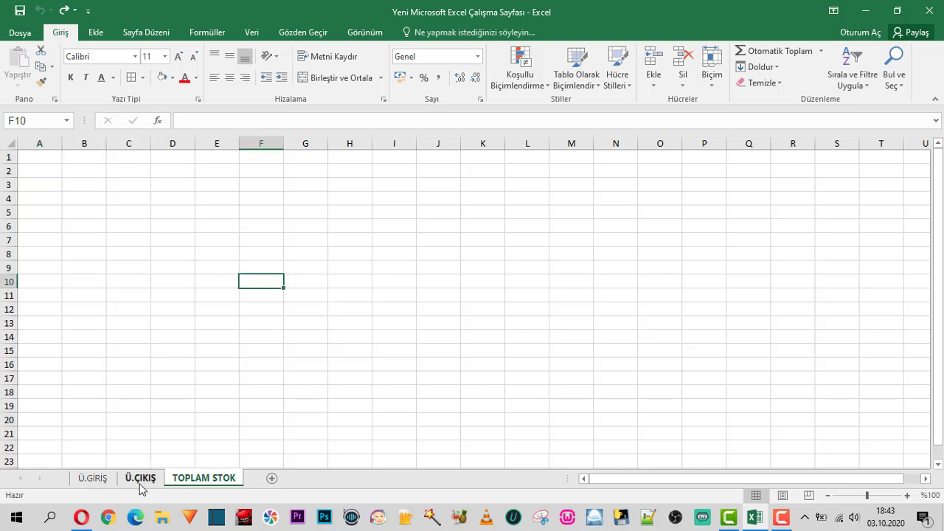
pyautogui.click(101, 485)
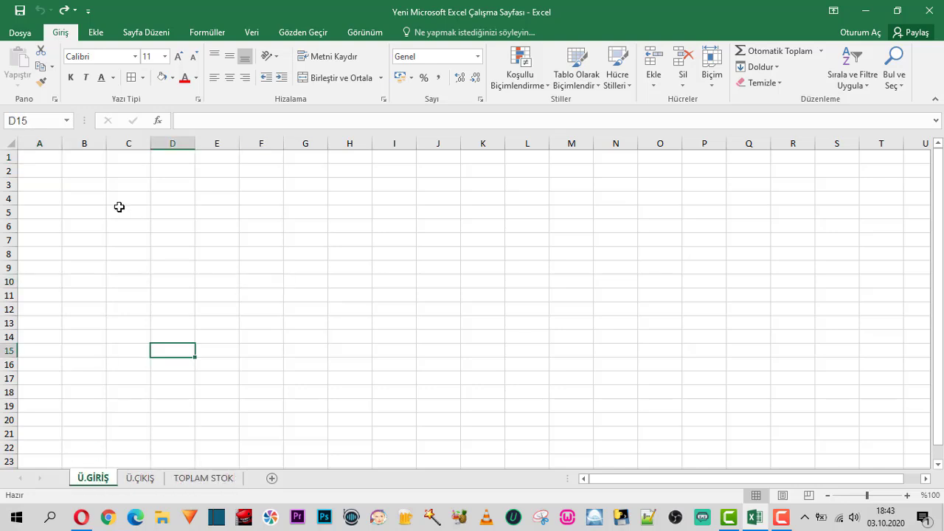
# - Enter the headings TARİH, ÜRÜN ADI and GİRİŞ in cells B4 to D4
pyautogui.click(83, 199)
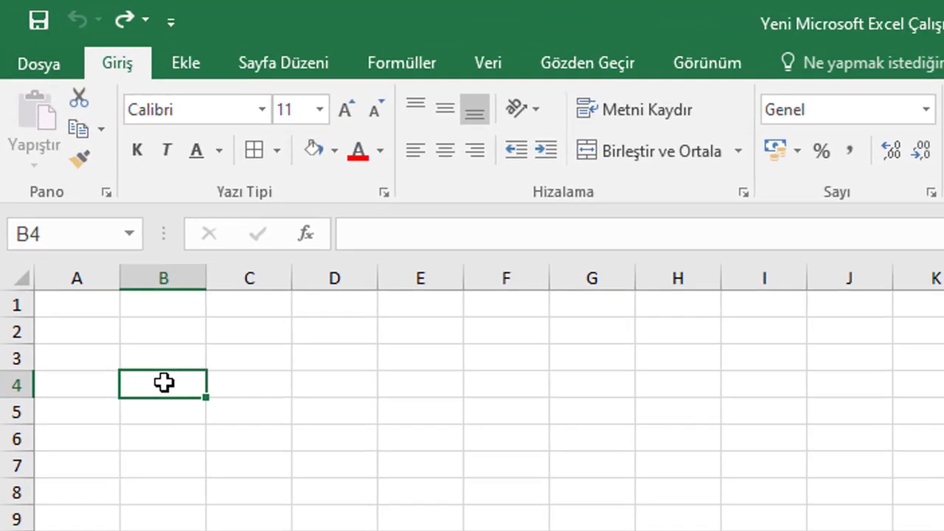
pyautogui.write('TARİ')
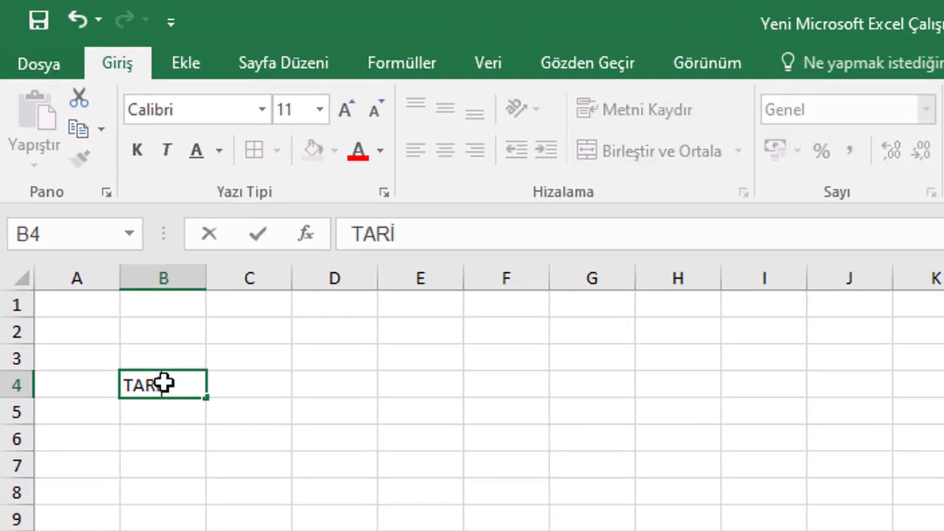
pyautogui.write('H')
pyautogui.press('Tab')
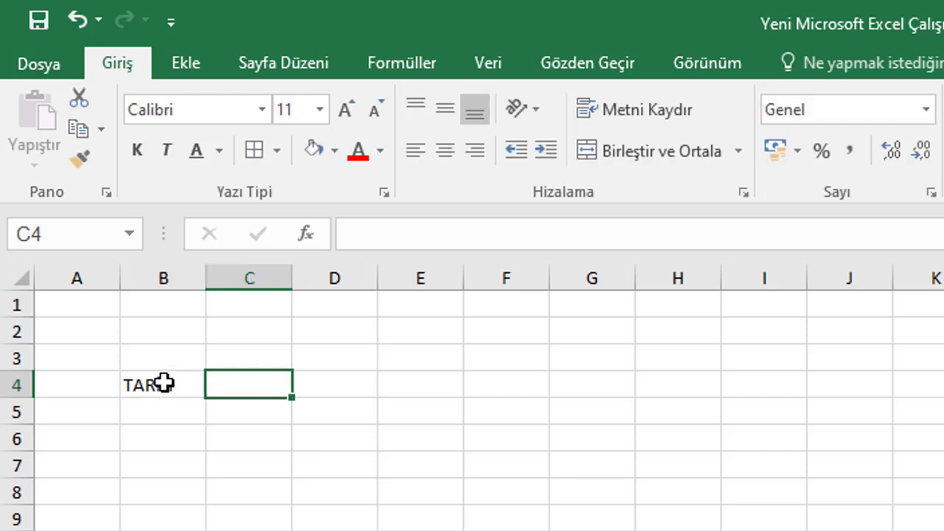
pyautogui.write('ÜRÜN ADI')
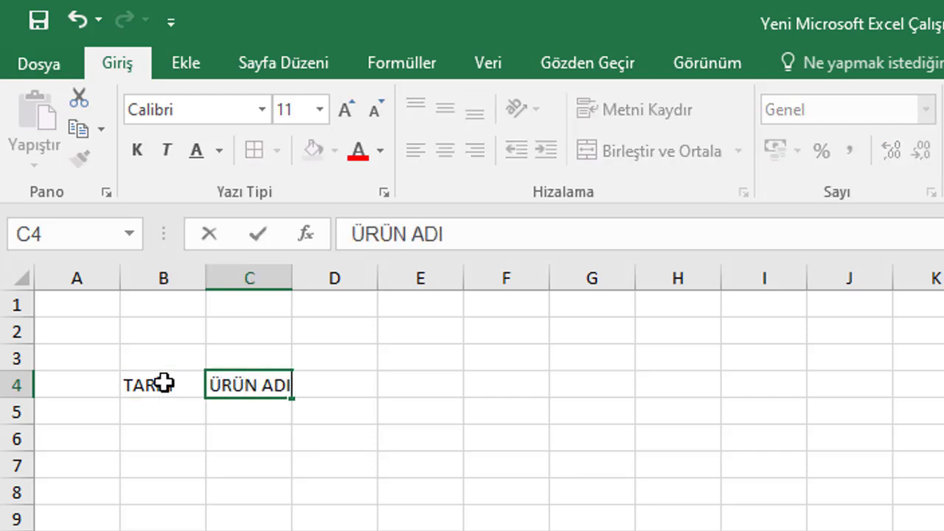
pyautogui.press('Tab')
pyautogui.write('G')
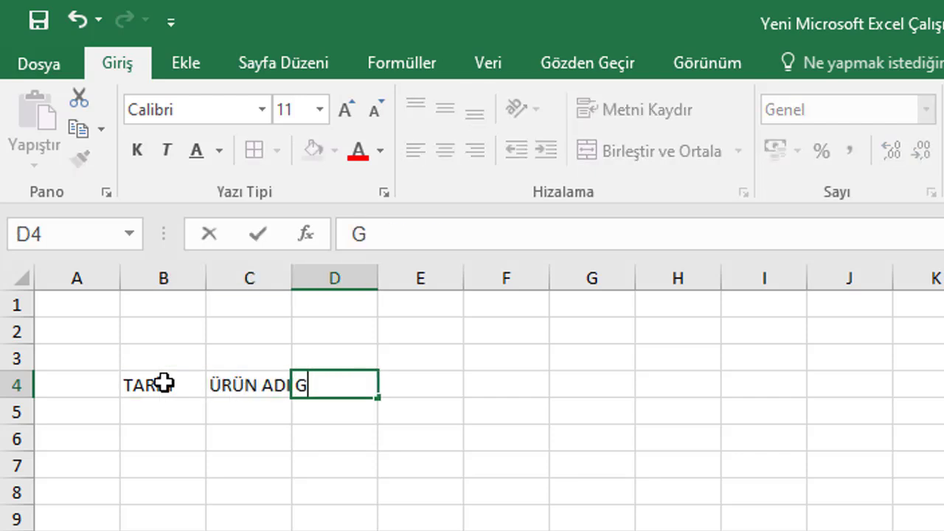
pyautogui.write('İRİŞ')
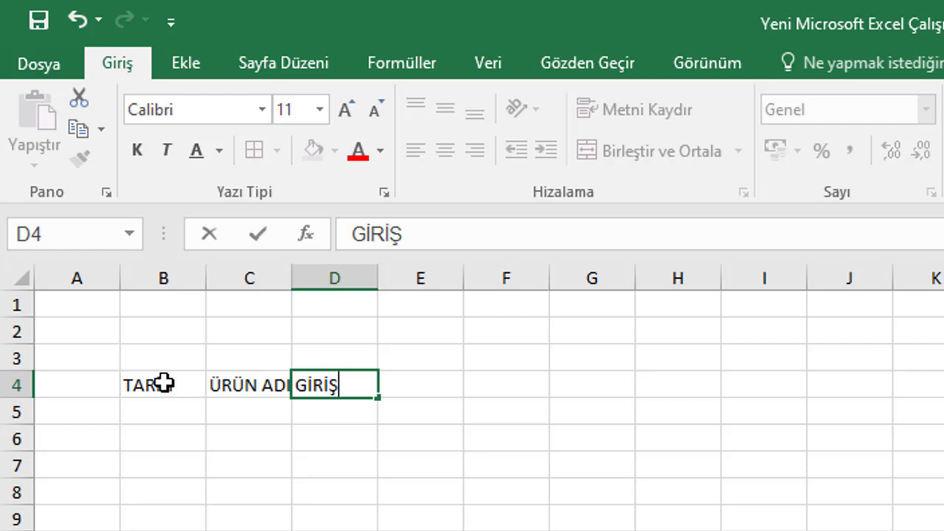
pyautogui.press('Return')
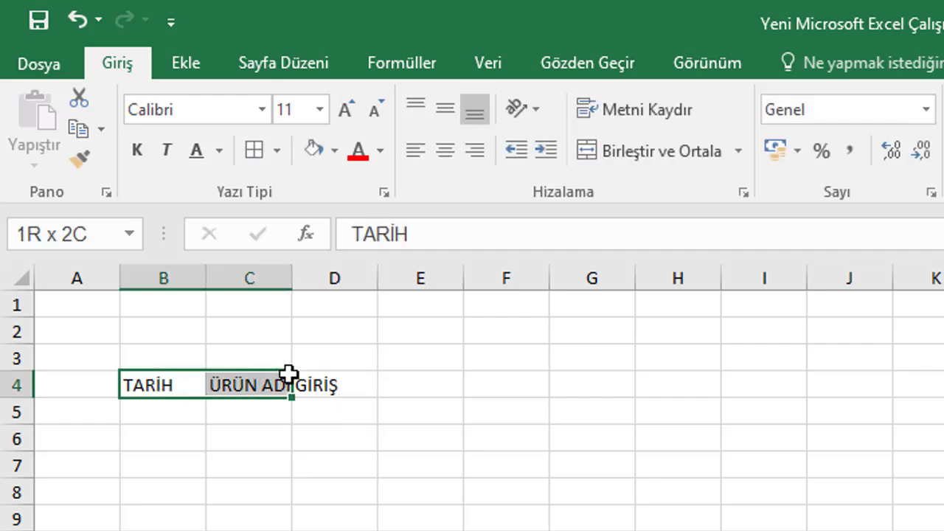
# - Apply All Borders to B4:D4 and widen columns B, C and D
pyautogui.moveTo(164, 382); pyautogui.dragTo(315, 386)
pyautogui.click(278, 151)
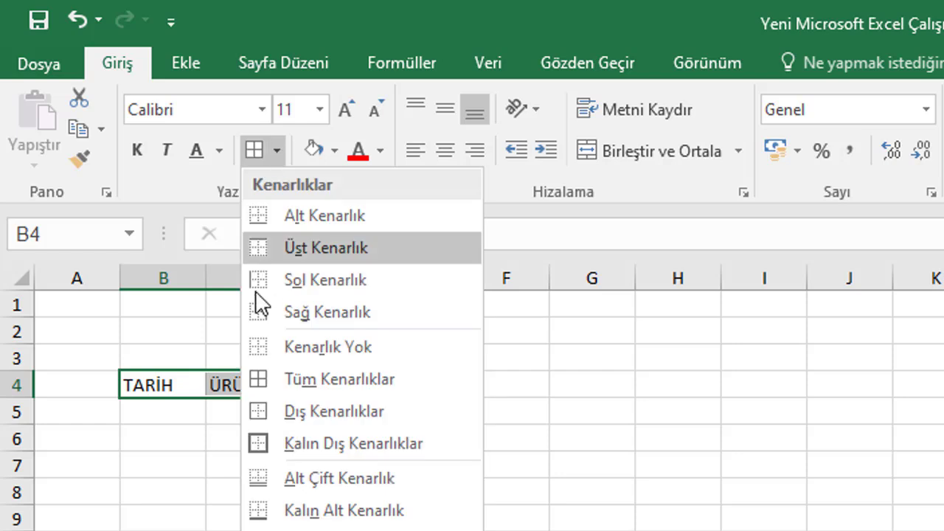
pyautogui.click(331, 379)
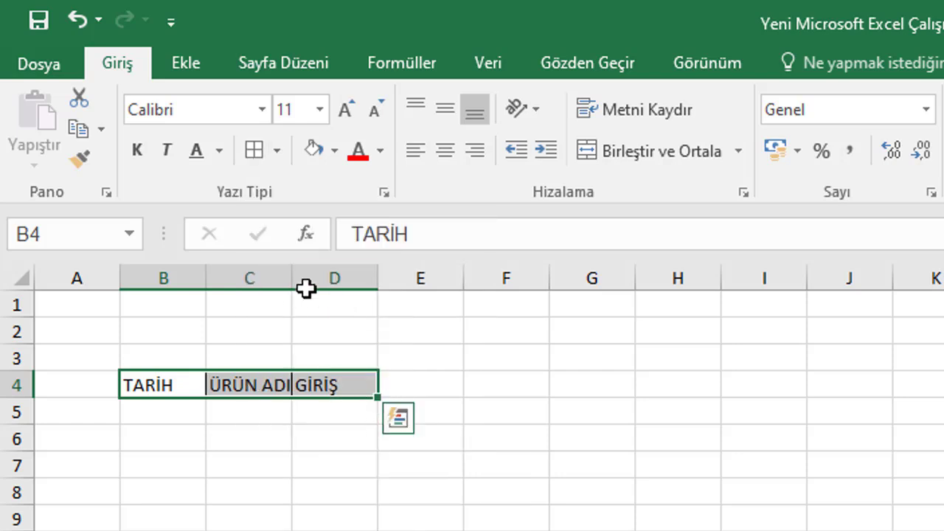
pyautogui.moveTo(294, 278); pyautogui.dragTo(546, 275)
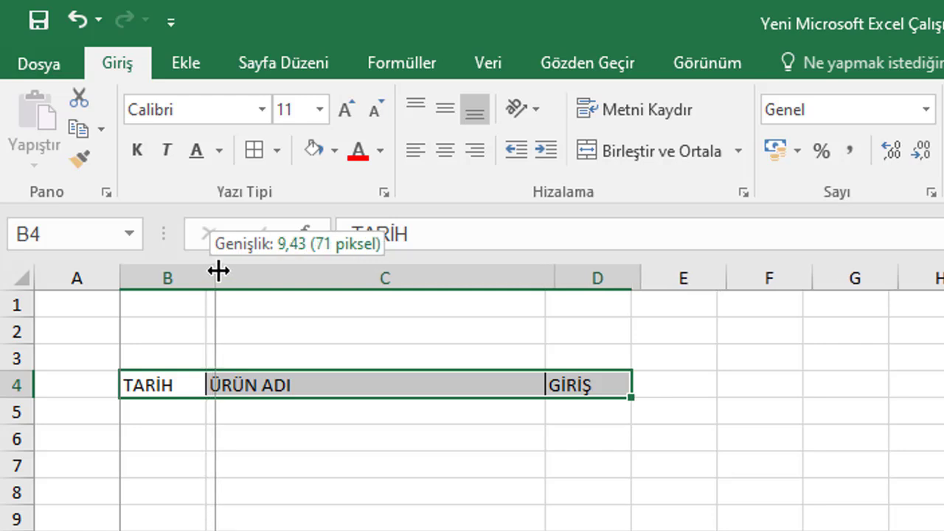
pyautogui.moveTo(209, 277); pyautogui.dragTo(232, 276)
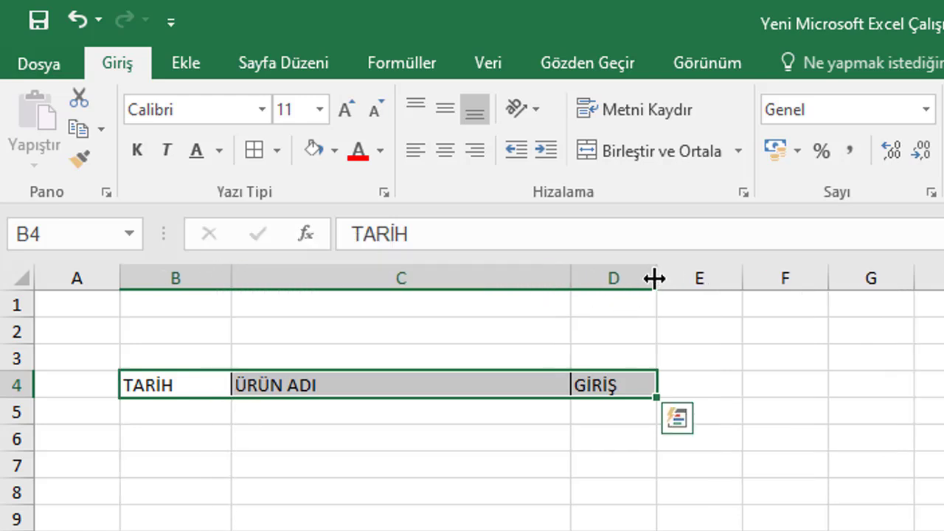
pyautogui.moveTo(654, 278); pyautogui.dragTo(670, 277)
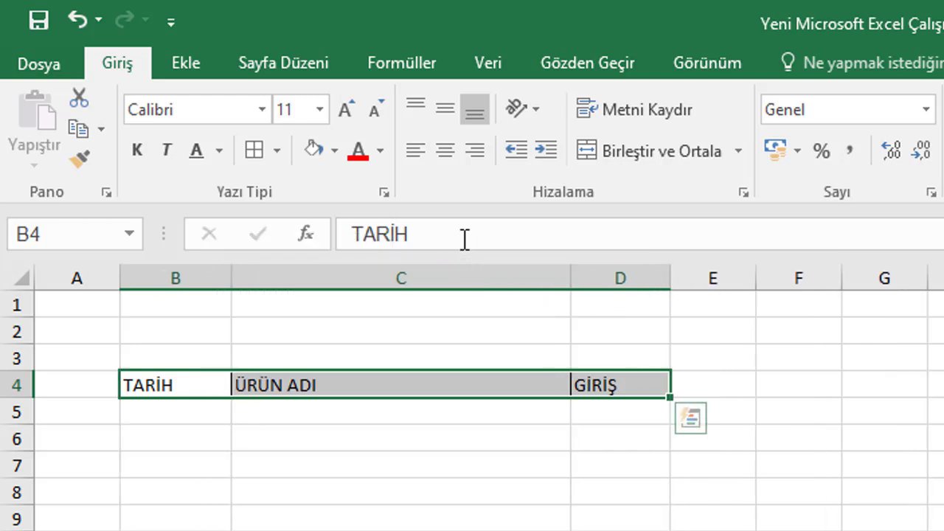
# - Centre and bold the row 4 headers and give them a light grey fill
pyautogui.click(446, 150)
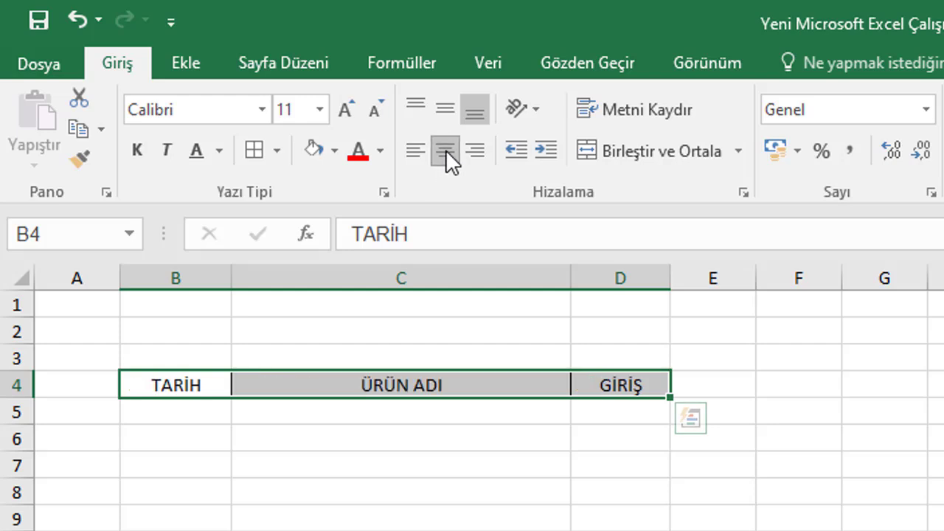
pyautogui.click(138, 151)
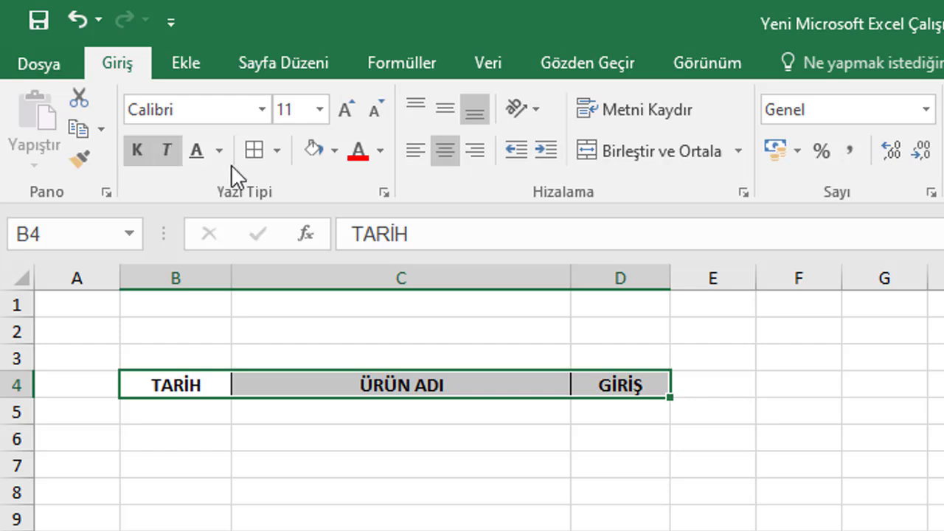
pyautogui.click(334, 152)
pyautogui.click(312, 235)
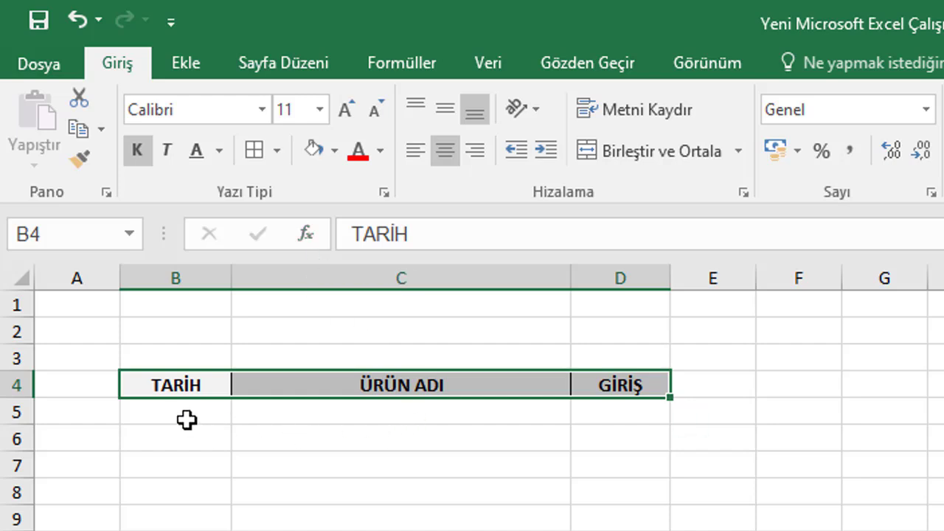
# - Add thin borders to the first entry row B5:D5
pyautogui.moveTo(186, 418); pyautogui.dragTo(591, 415)
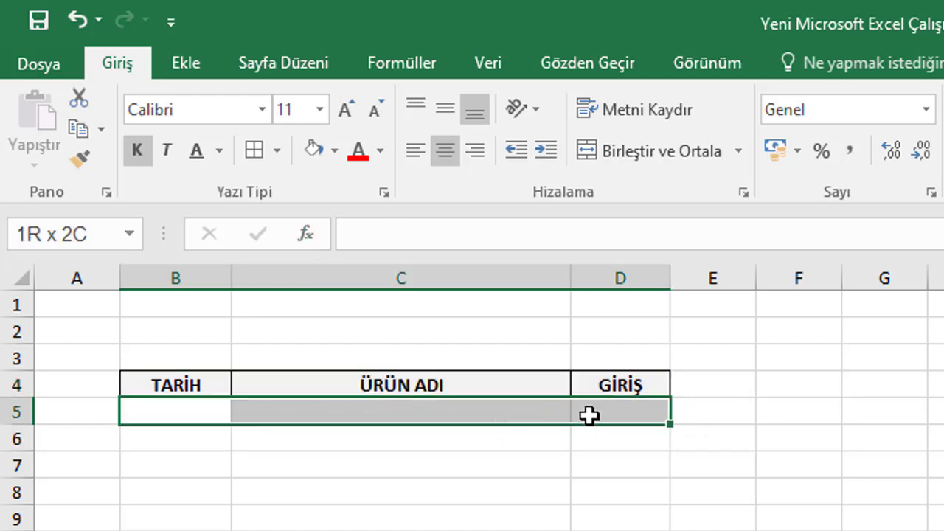
pyautogui.click(256, 153)
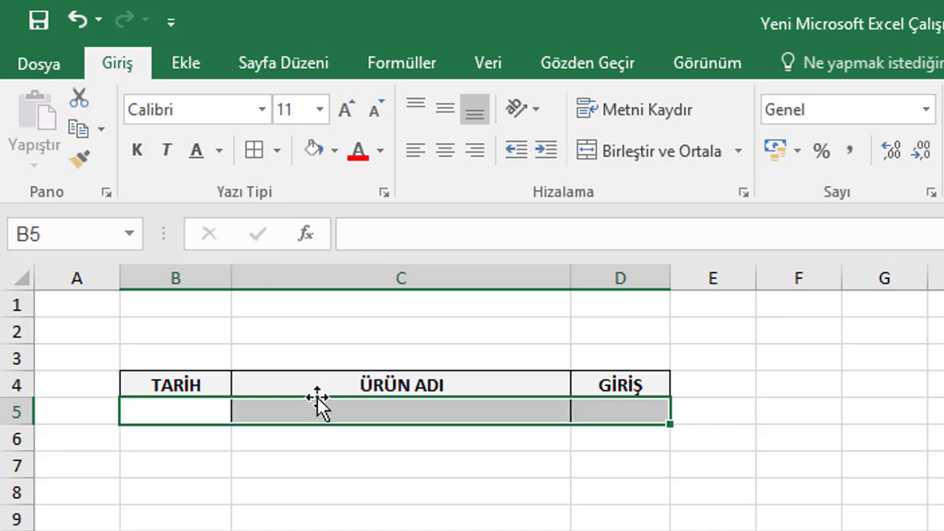
pyautogui.click(217, 407)
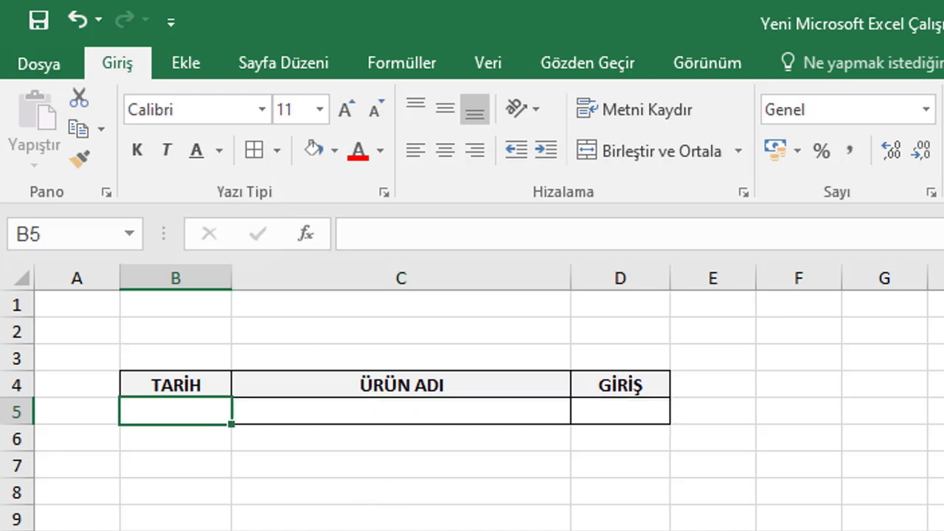
pyautogui.click(391, 420)
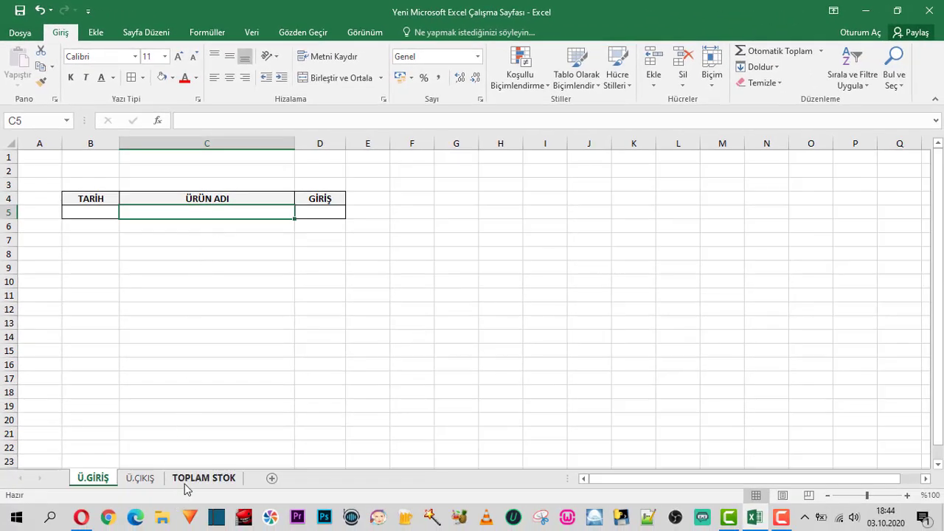
# - On the TOPLAM STOK sheet, widen column B to fit product names
pyautogui.click(184, 481)
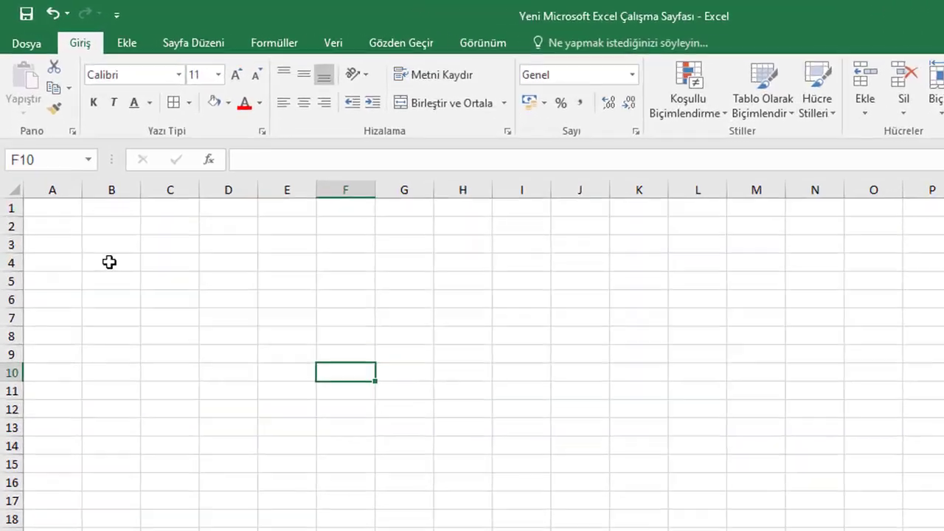
pyautogui.click(137, 299)
pyautogui.moveTo(163, 217); pyautogui.dragTo(345, 218)
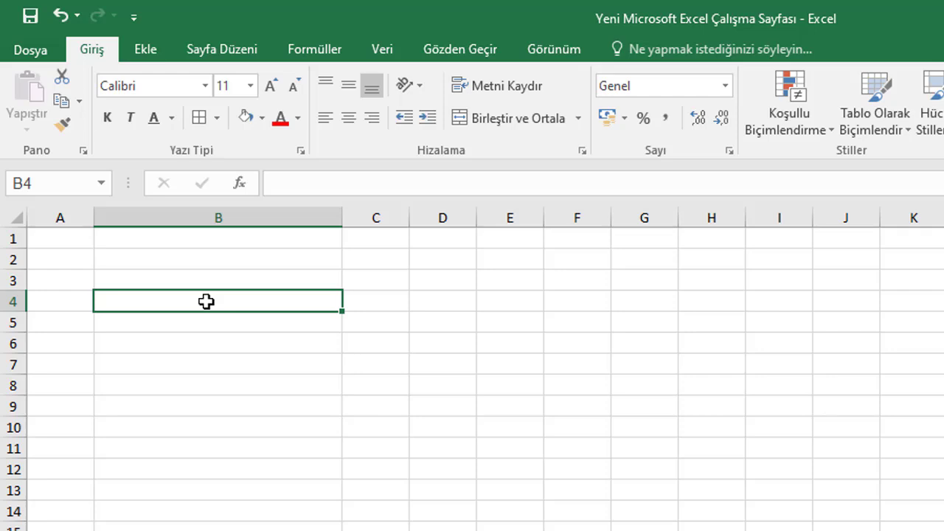
# - Enter ANAHTAR, KOMÜTATÖR, PRİZ, TOP PRİZ and OTOMATİK SİGORTA in B4:B8
pyautogui.write('ANAHTA')
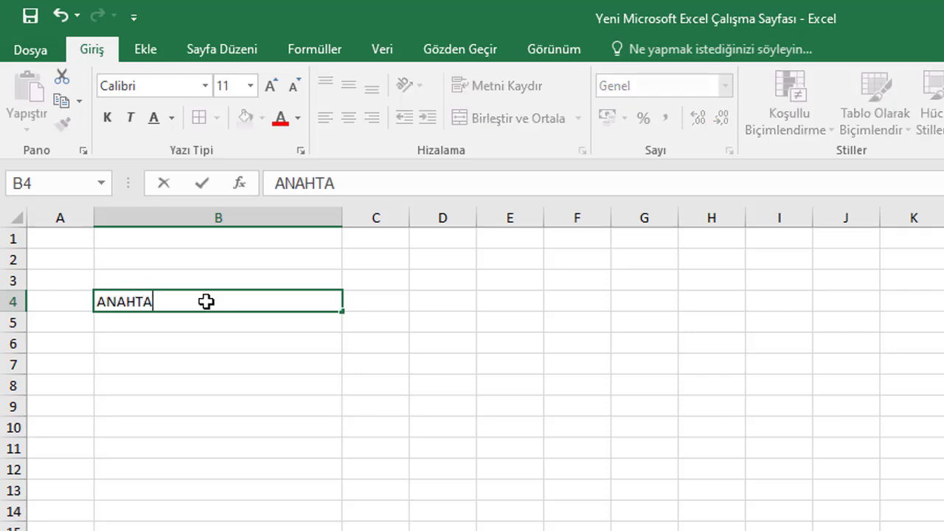
pyautogui.write('R')
pyautogui.press('Return')
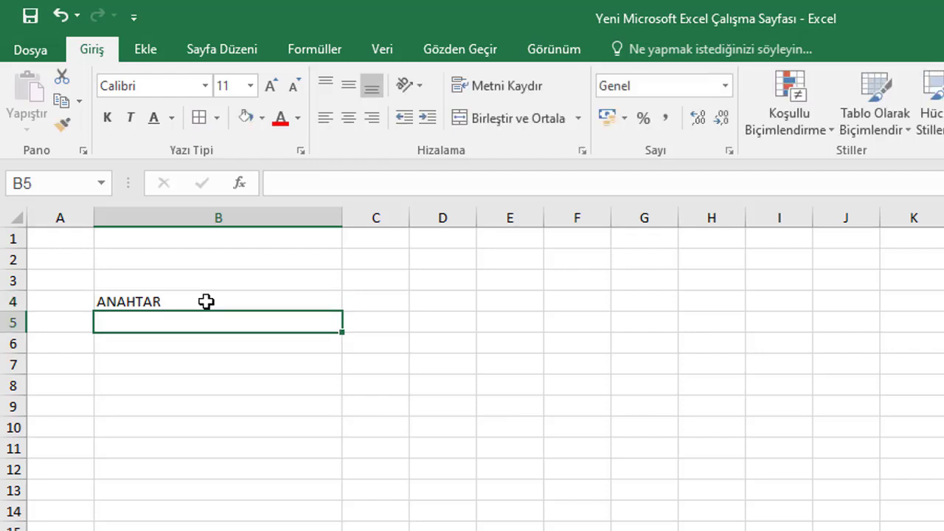
pyautogui.write('KOMÜTA')
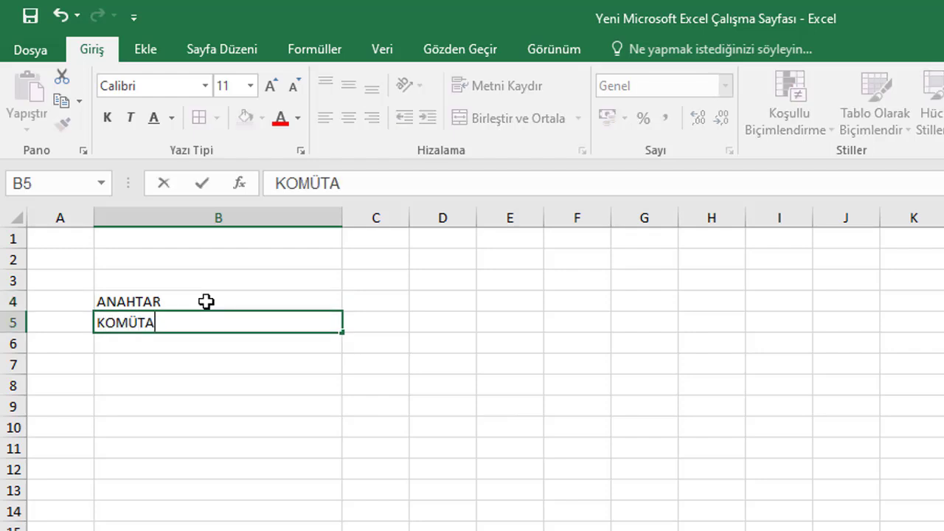
pyautogui.write('TÖR')
pyautogui.press('Return')
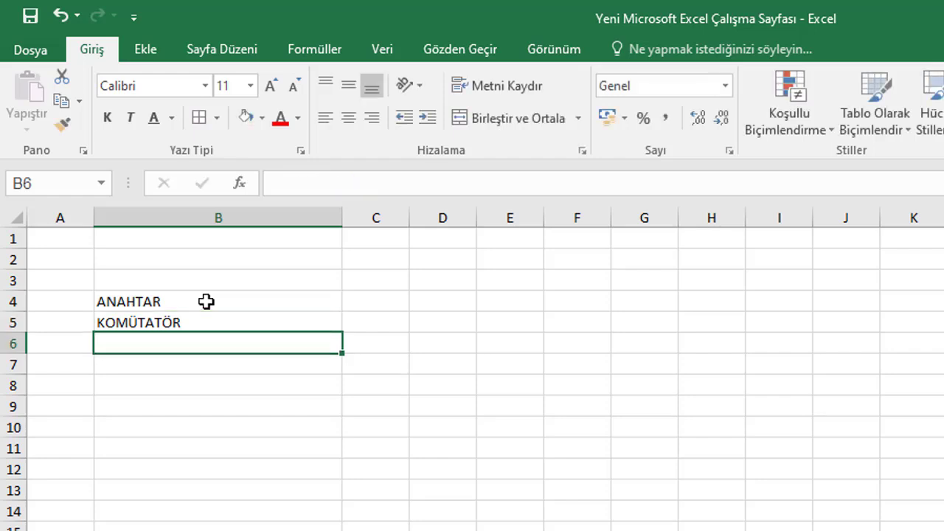
pyautogui.write('PRİZ')
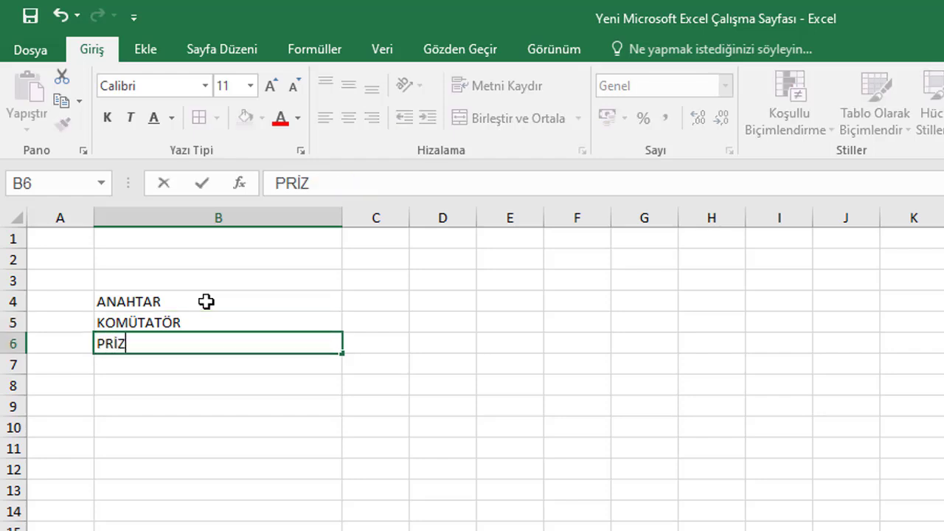
pyautogui.press('Return')
pyautogui.write('TOP')
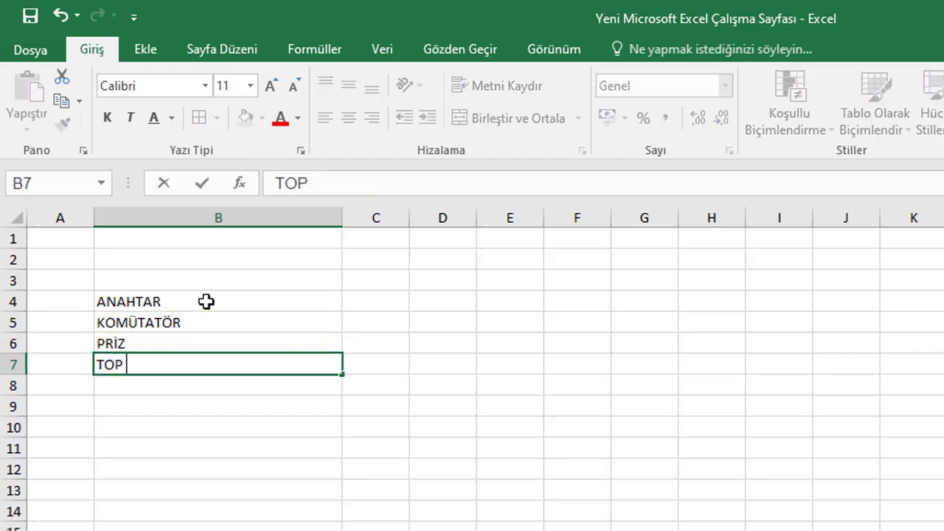
pyautogui.write(' PRİZ')
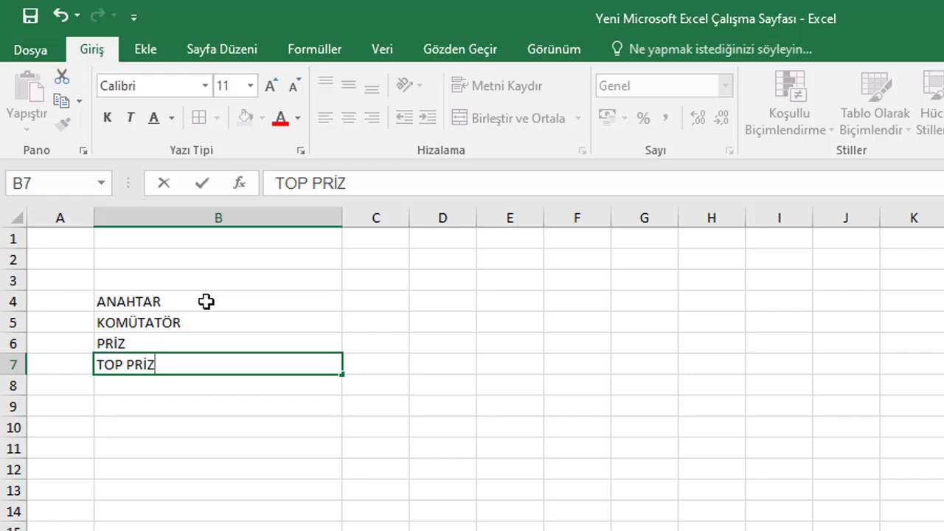
pyautogui.press('Return')
pyautogui.write('OTOMA')
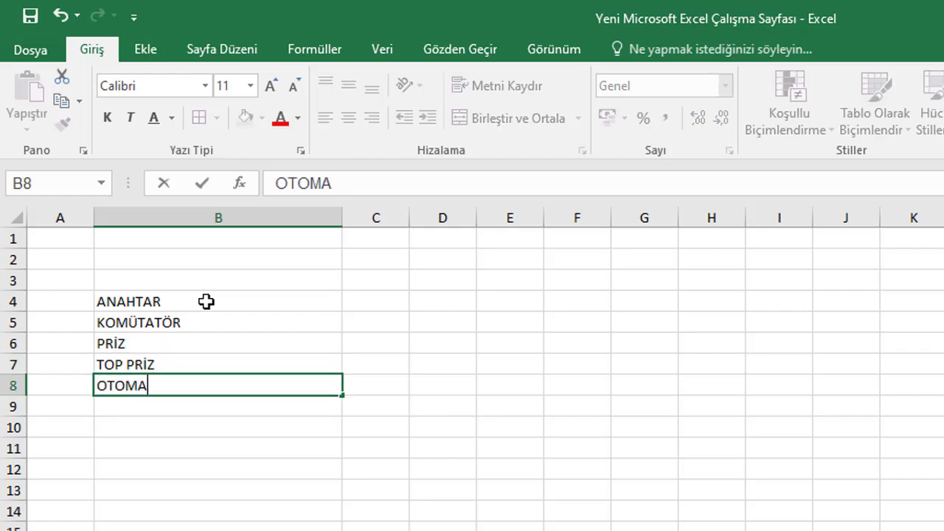
pyautogui.write('TİK Sİ')
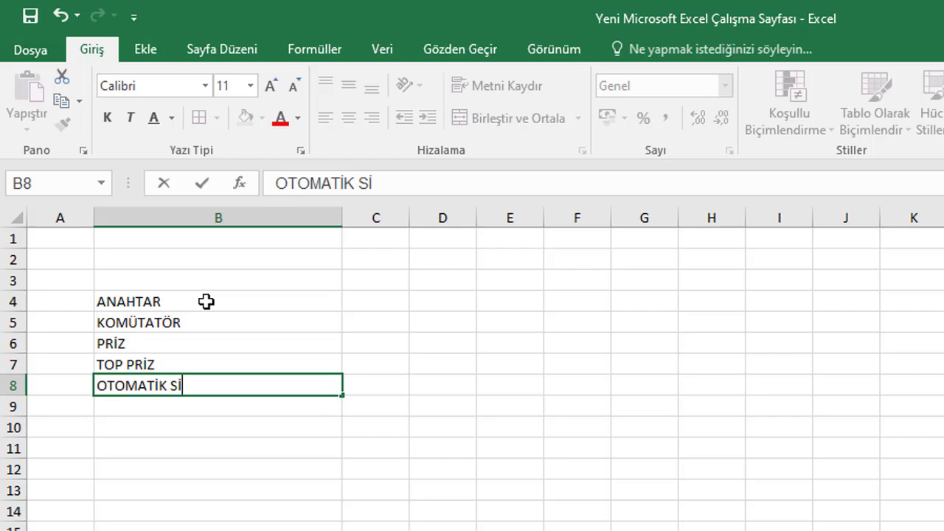
pyautogui.write('GORTA')
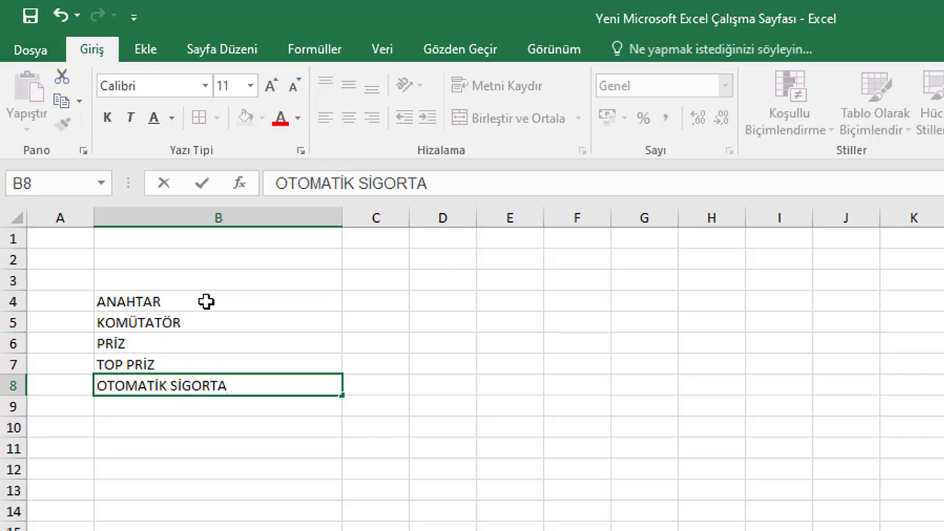
pyautogui.press('Return')
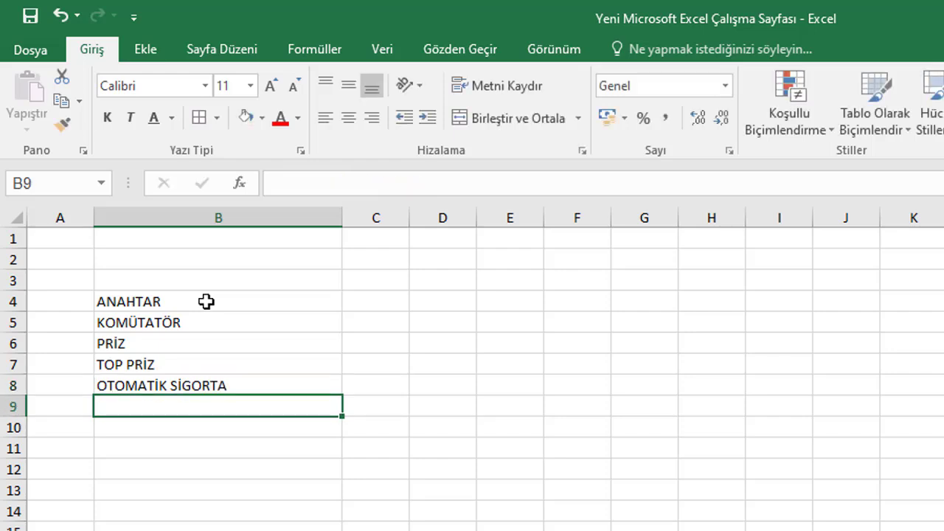
# - Resize columns C, D and E to about 72 pixels each
pyautogui.click(310, 277)
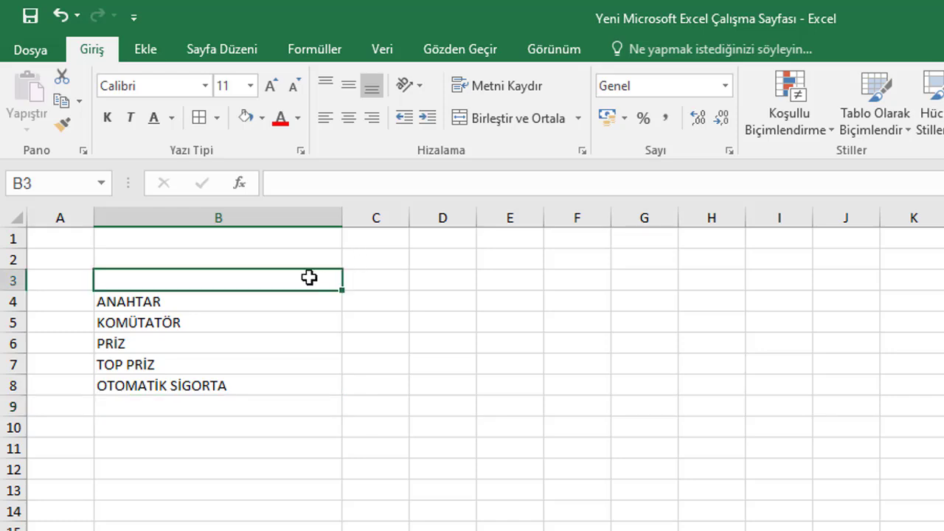
pyautogui.click(366, 280)
pyautogui.moveTo(410, 219); pyautogui.dragTo(419, 214)
pyautogui.moveTo(487, 216); pyautogui.dragTo(495, 216)
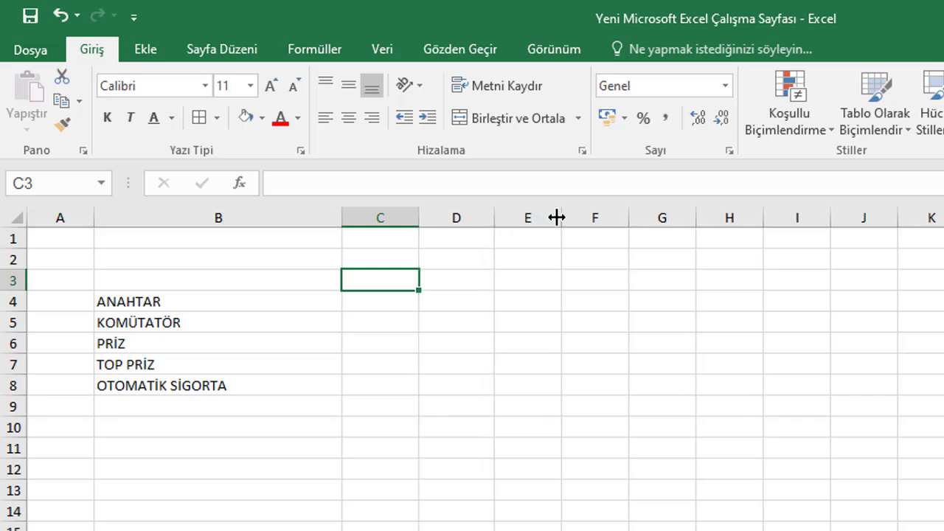
pyautogui.moveTo(559, 216); pyautogui.dragTo(569, 217)
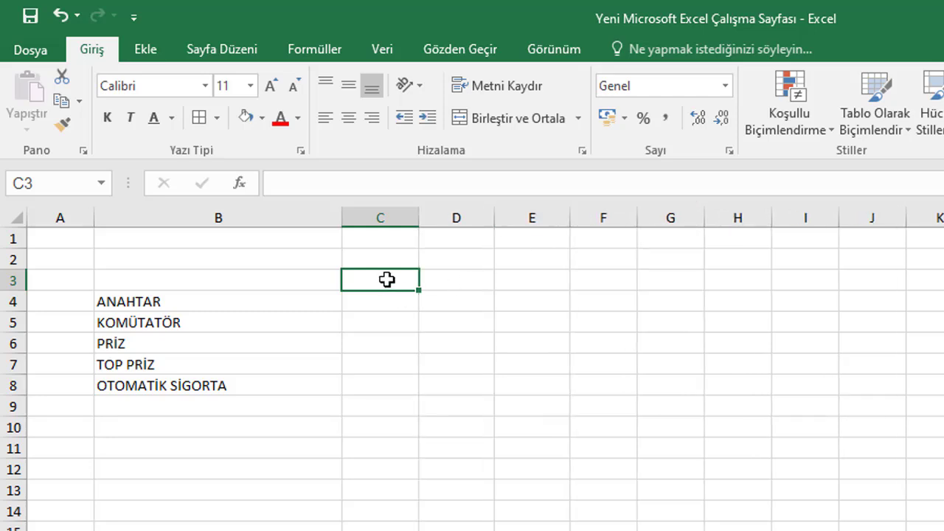
# - Type the headings GİRİŞ, ÇIKIŞ and T.STOK in C3, D3 and E3
pyautogui.write('G')
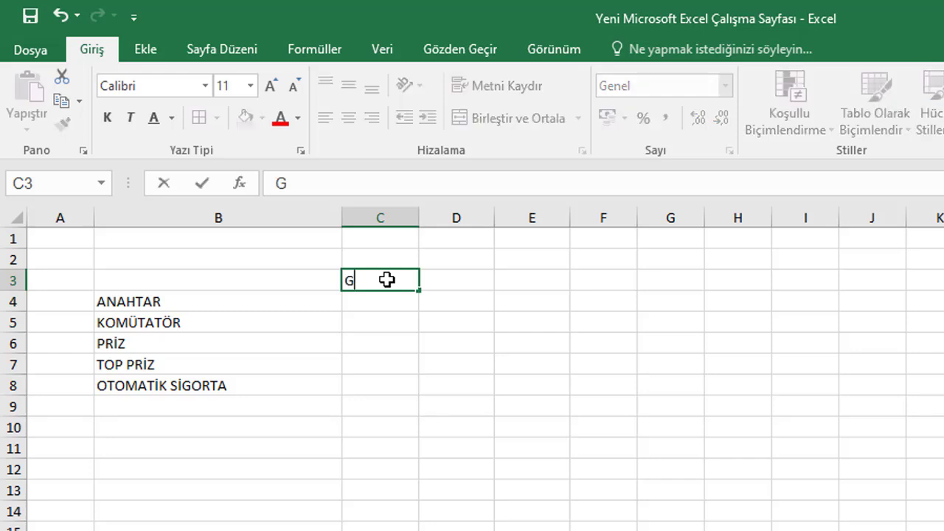
pyautogui.write('İRİŞ')
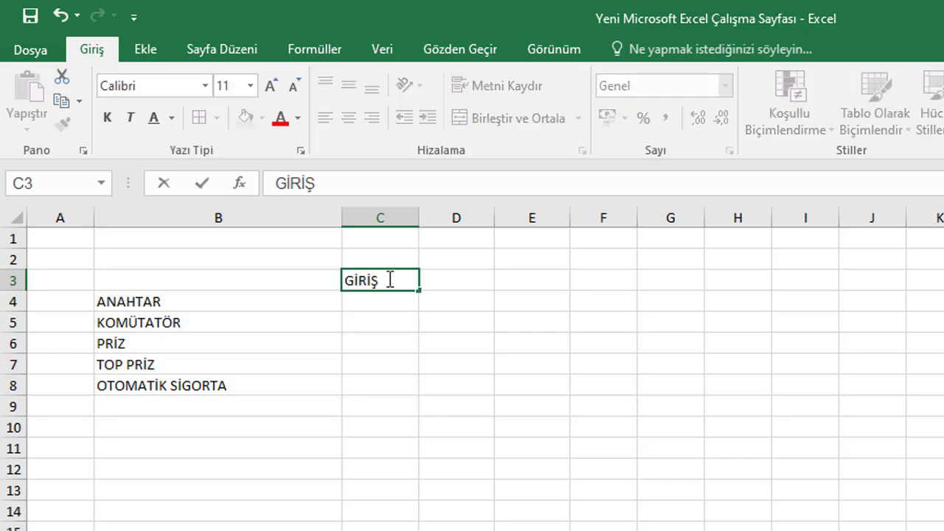
pyautogui.click(447, 287)
pyautogui.write('Ç')
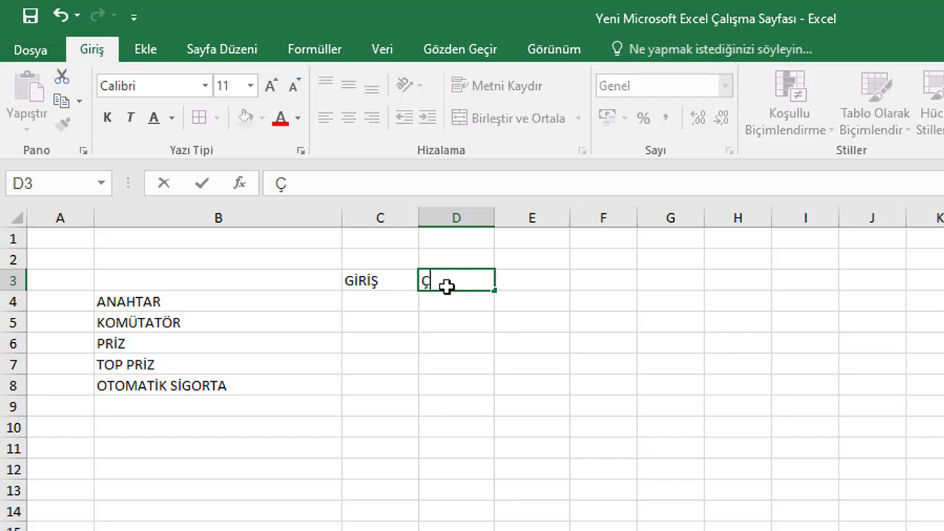
pyautogui.write('IKIŞ')
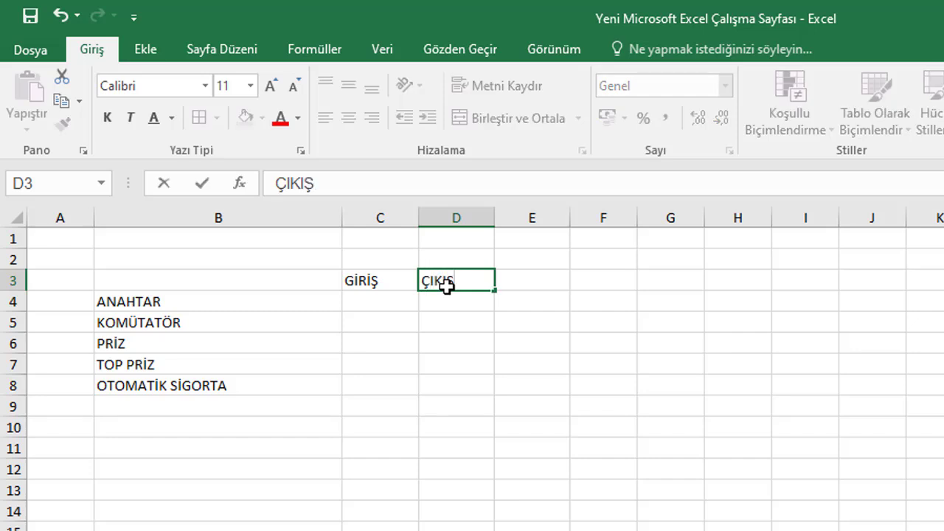
pyautogui.click(524, 282)
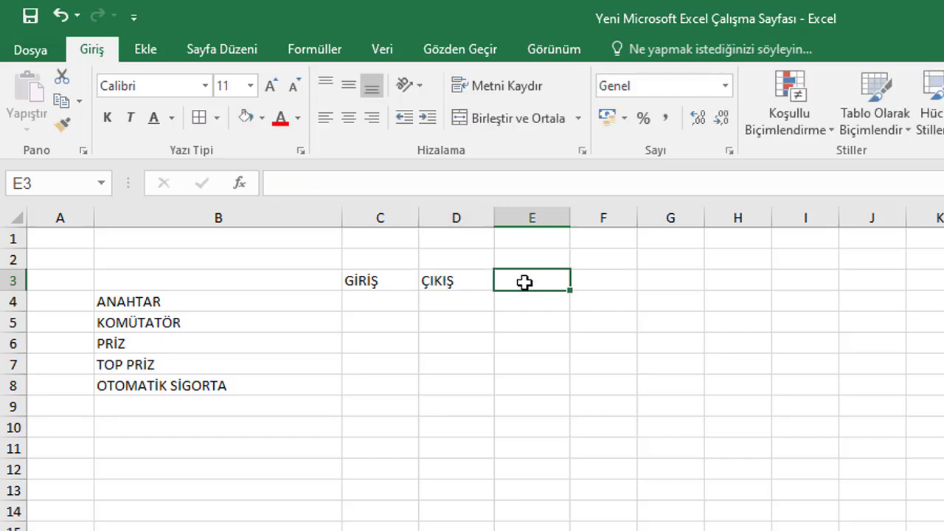
pyautogui.write('T.')
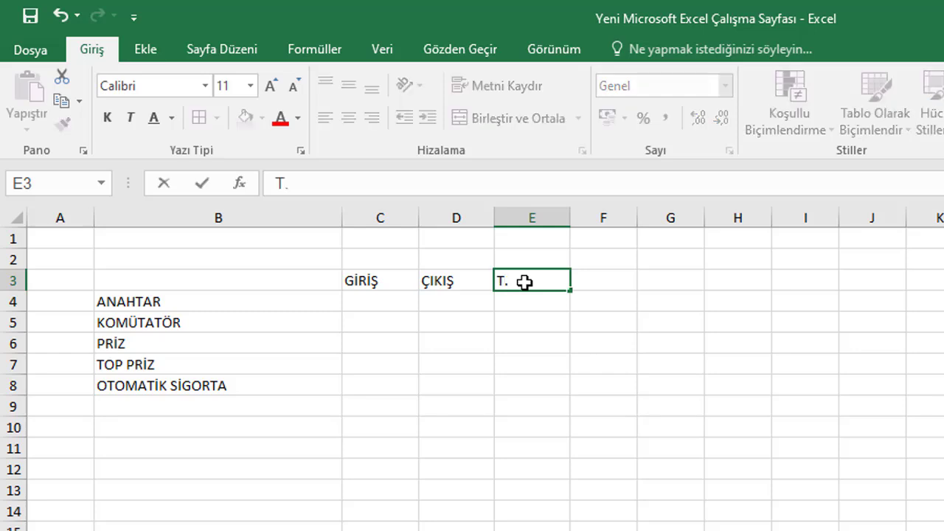
pyautogui.write('STOK')
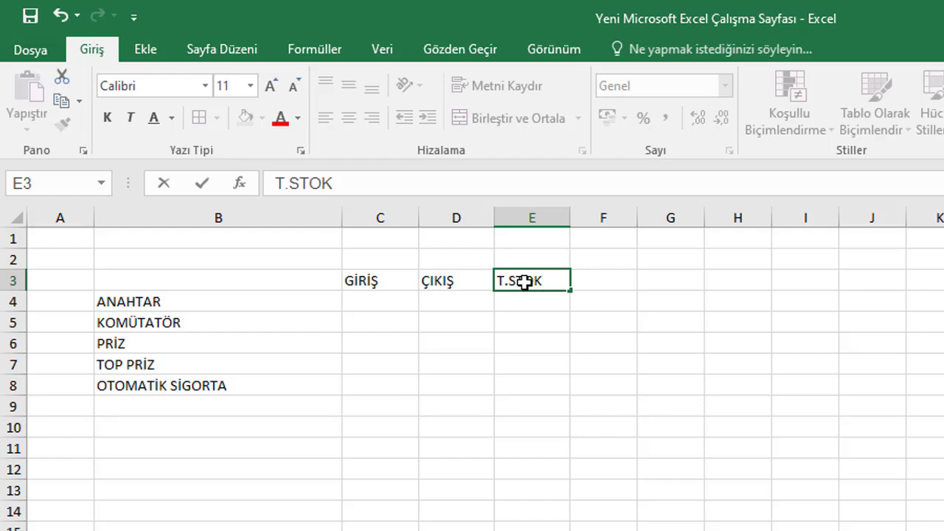
pyautogui.press('Return')
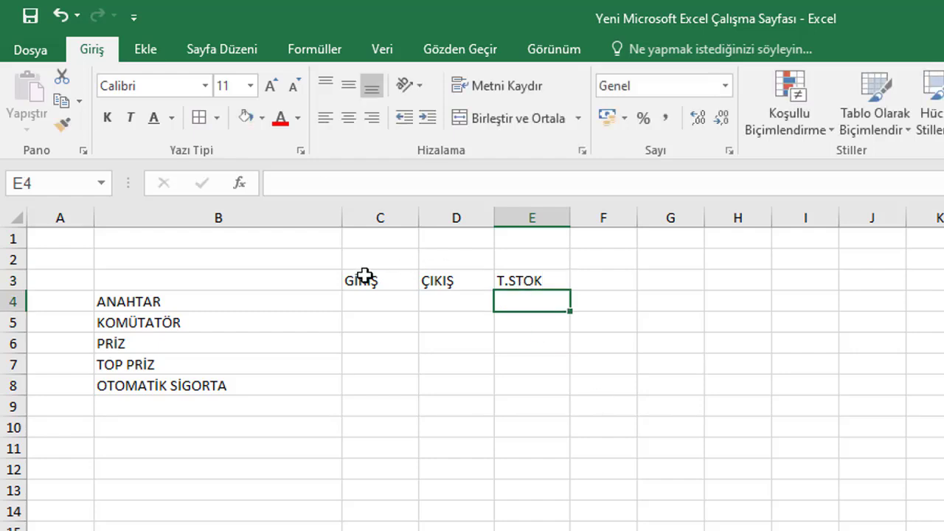
# - Centre, bold and border the GİRİŞ, ÇIKIŞ, T.STOK headers in C3:E3
pyautogui.moveTo(364, 277); pyautogui.dragTo(559, 278)
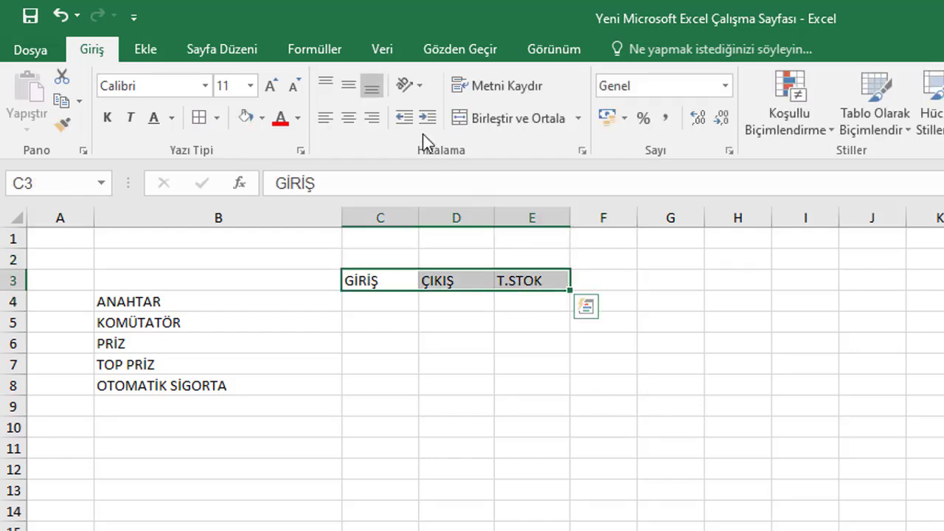
pyautogui.click(348, 120)
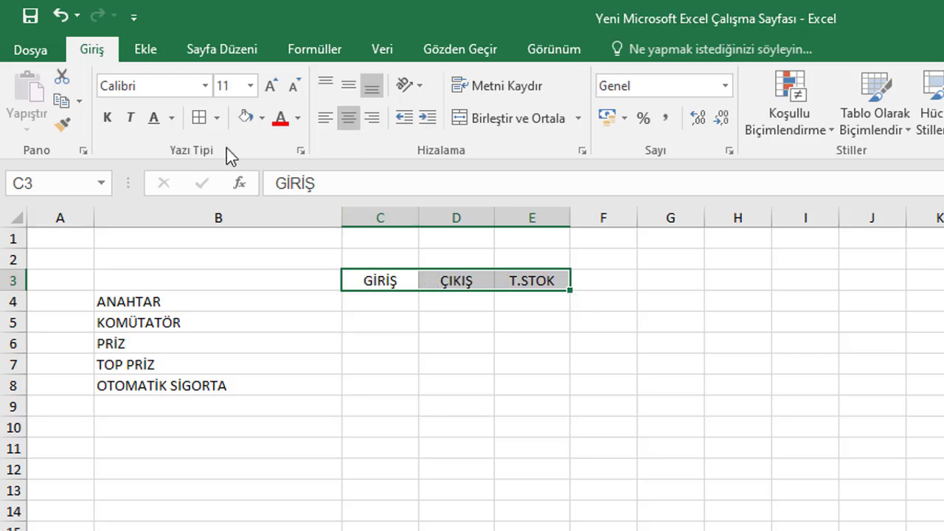
pyautogui.click(108, 118)
pyautogui.click(272, 317)
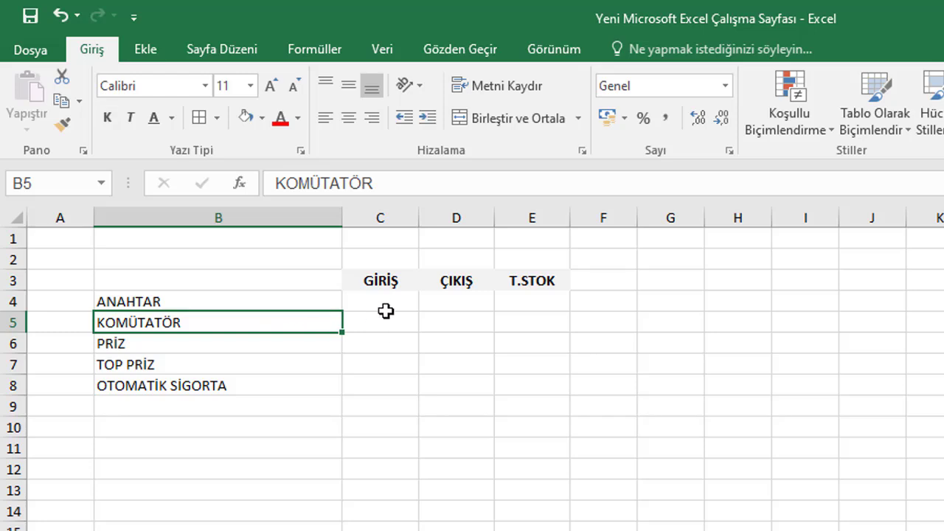
pyautogui.moveTo(363, 281); pyautogui.dragTo(528, 279)
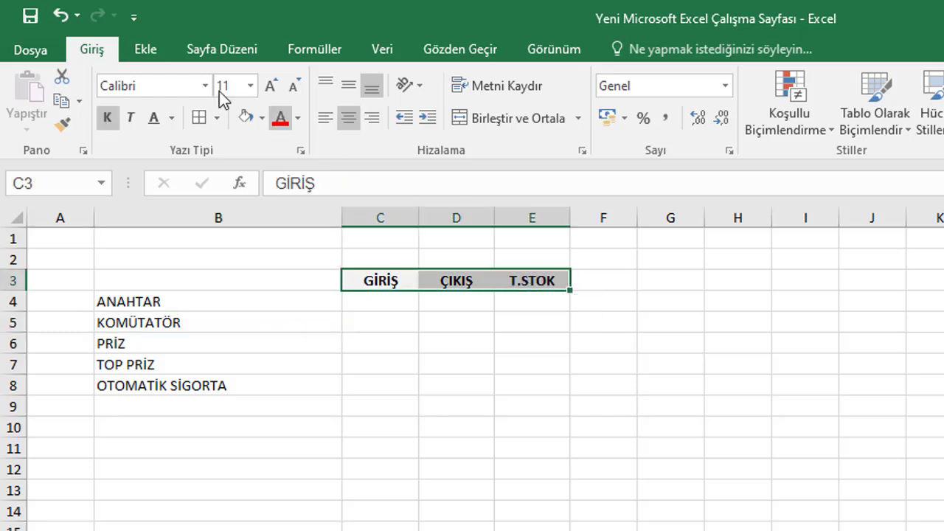
pyautogui.click(199, 118)
pyautogui.click(380, 303)
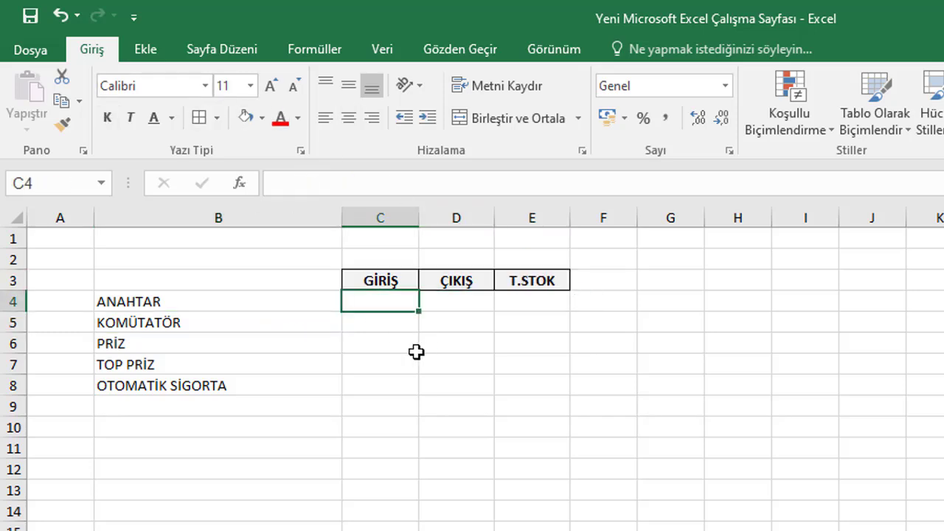
pyautogui.click(348, 340)
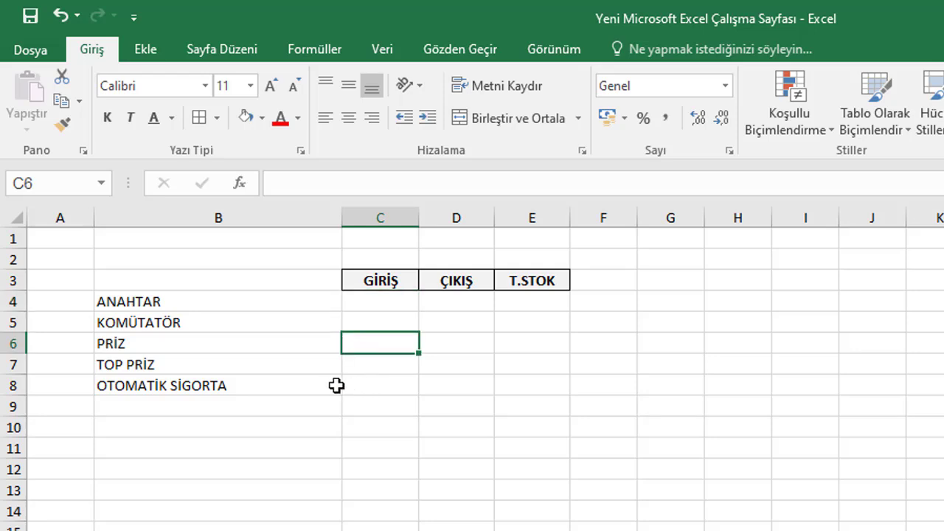
# - Apply All Borders to the product column B4:B19
pyautogui.click(158, 294)
pyautogui.moveTo(131, 301); pyautogui.dragTo(135, 530)
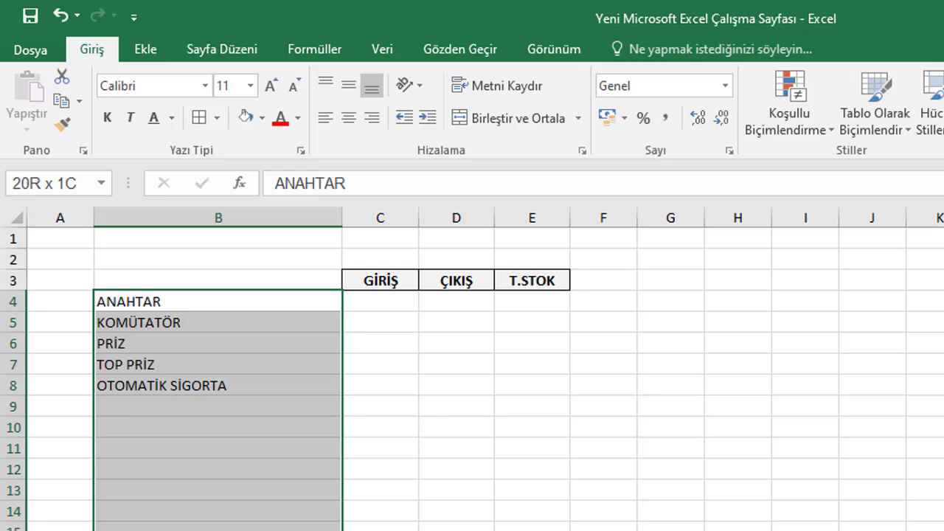
pyautogui.click(197, 118)
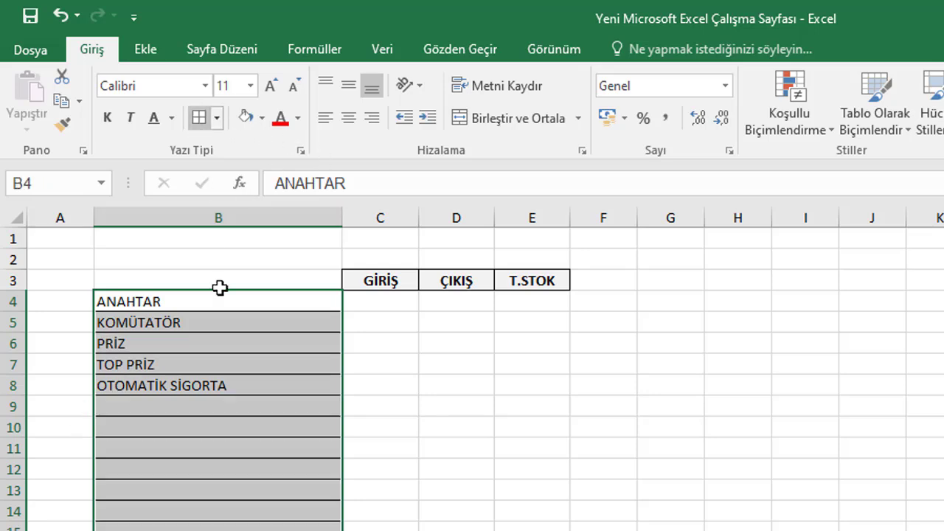
pyautogui.click(387, 444)
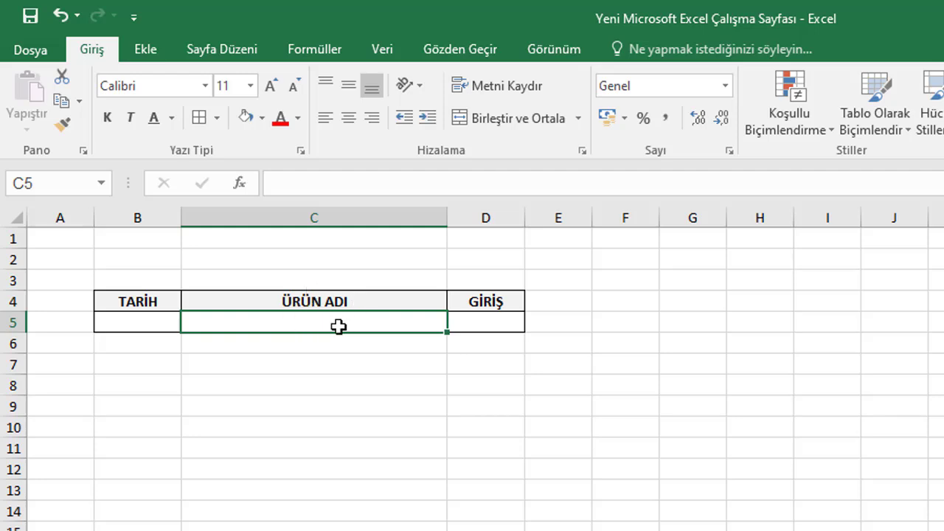
# - Open Veri Doğrulama from the Veri tab, then dismiss it with Esc
pyautogui.click(382, 50)
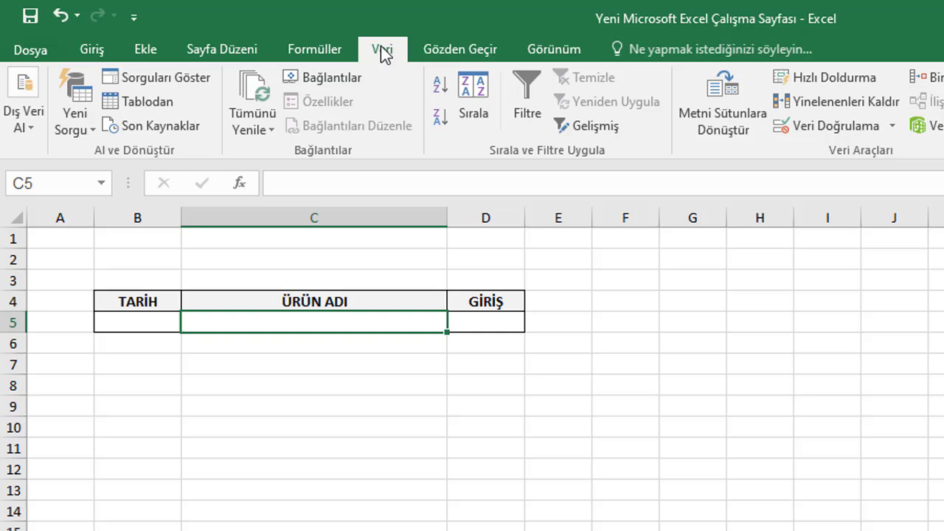
pyautogui.click(833, 134)
pyautogui.press('Escape')
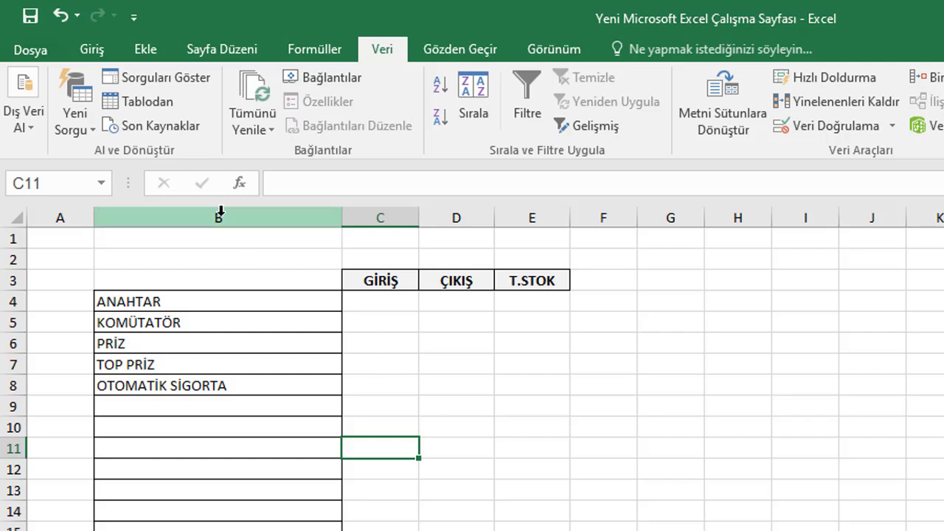
# - Select column B and type ÜRÜNLER in the Name Box as its range name
pyautogui.click(158, 275)
pyautogui.click(181, 242)
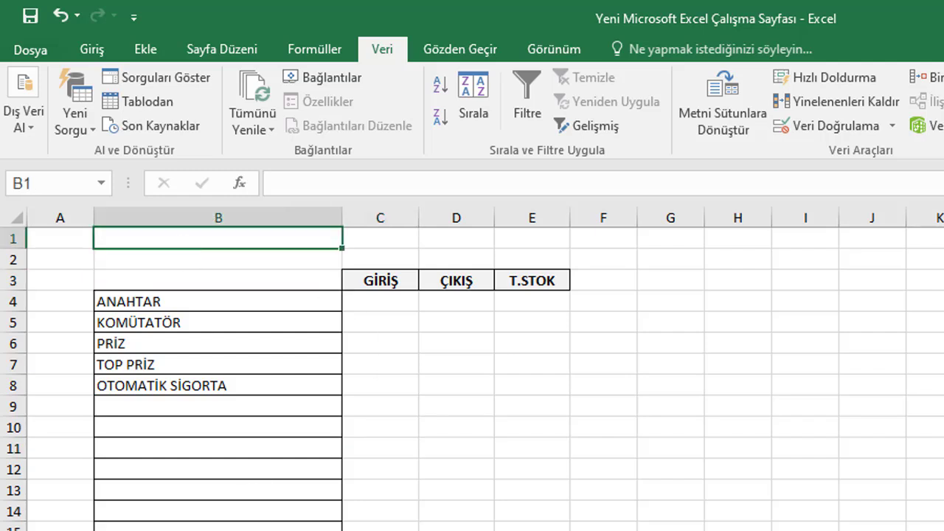
pyautogui.click(195, 212)
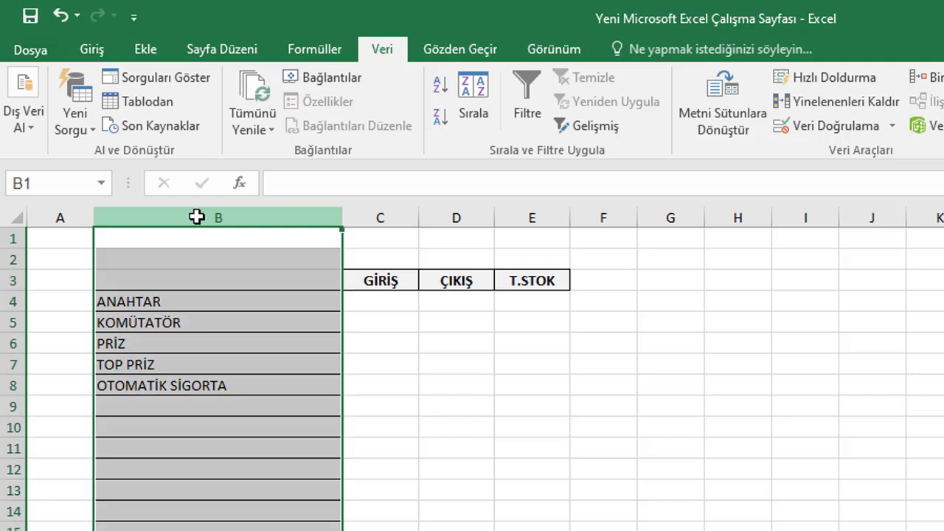
pyautogui.click(24, 182)
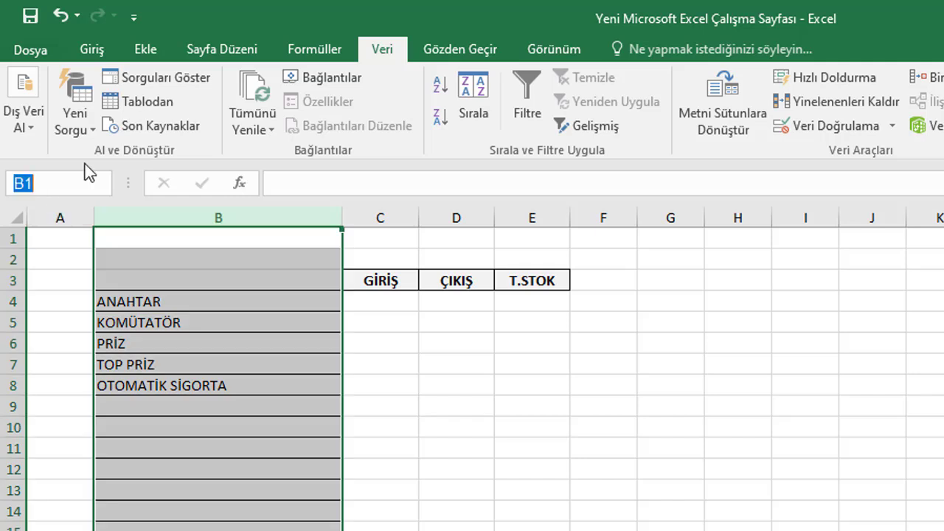
pyautogui.write('ÜRÜNL')
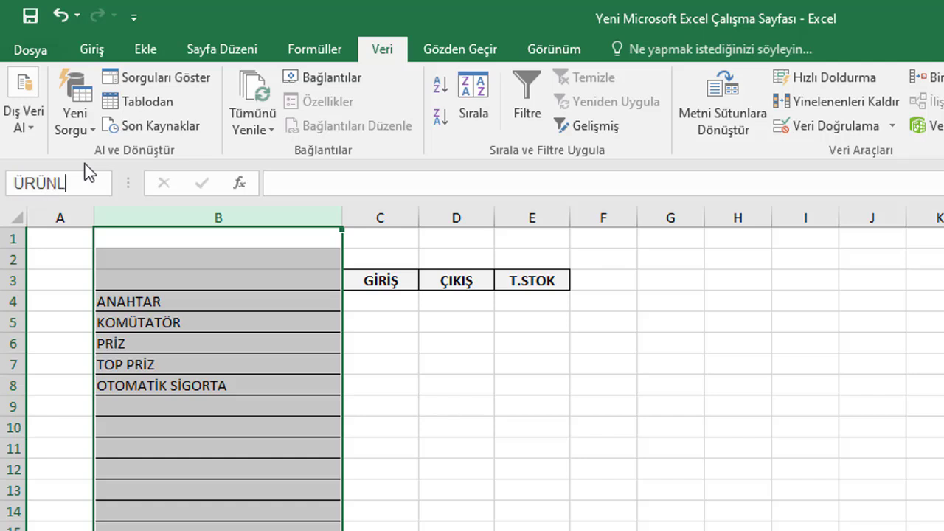
pyautogui.write('ER')
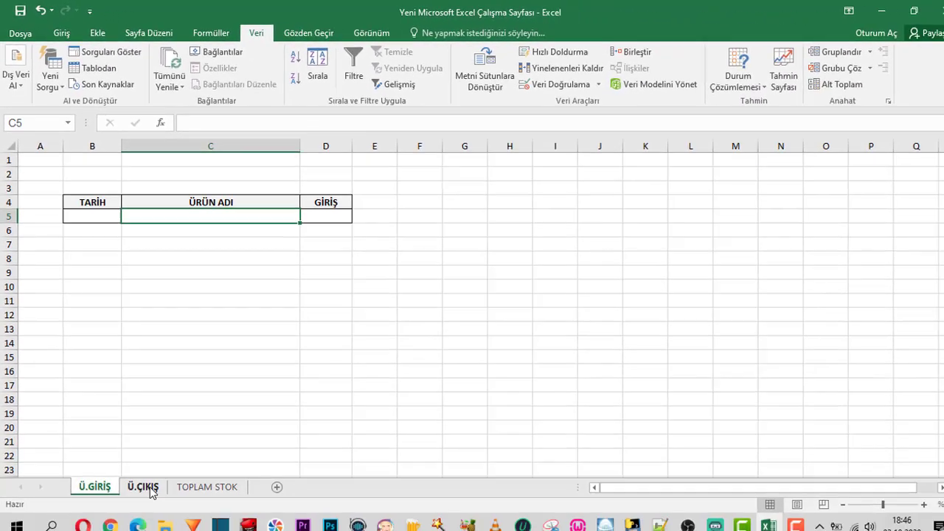
# - On the Ü.GİRİŞ sheet, set C5's data validation to allow a Liste
pyautogui.click(140, 478)
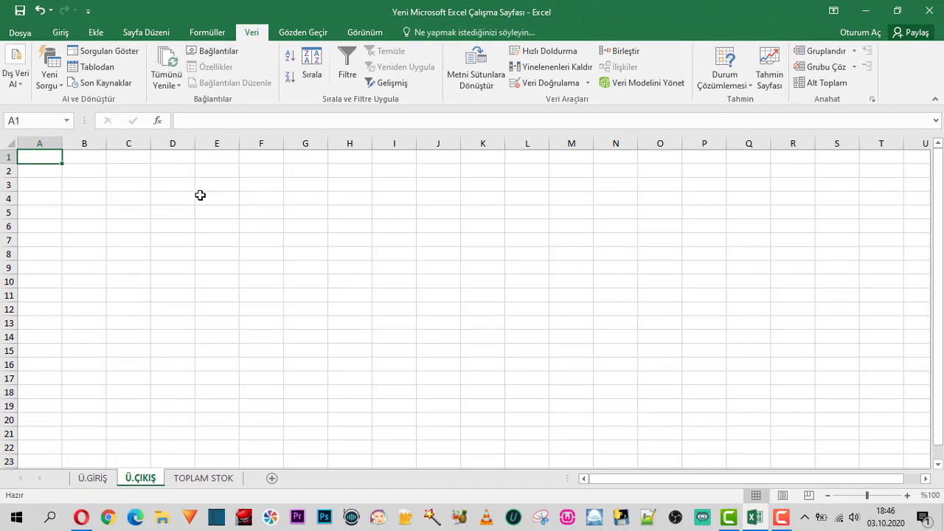
pyautogui.click(92, 479)
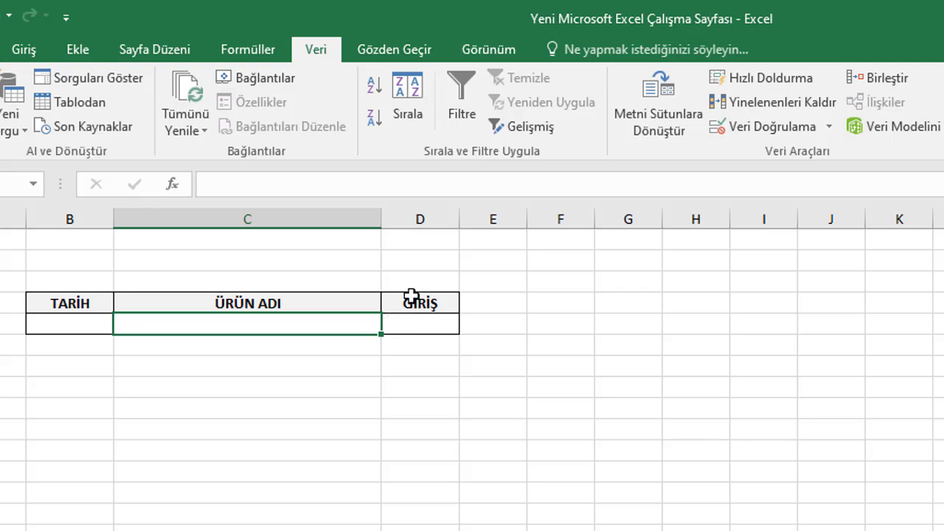
pyautogui.click(780, 127)
pyautogui.click(803, 174)
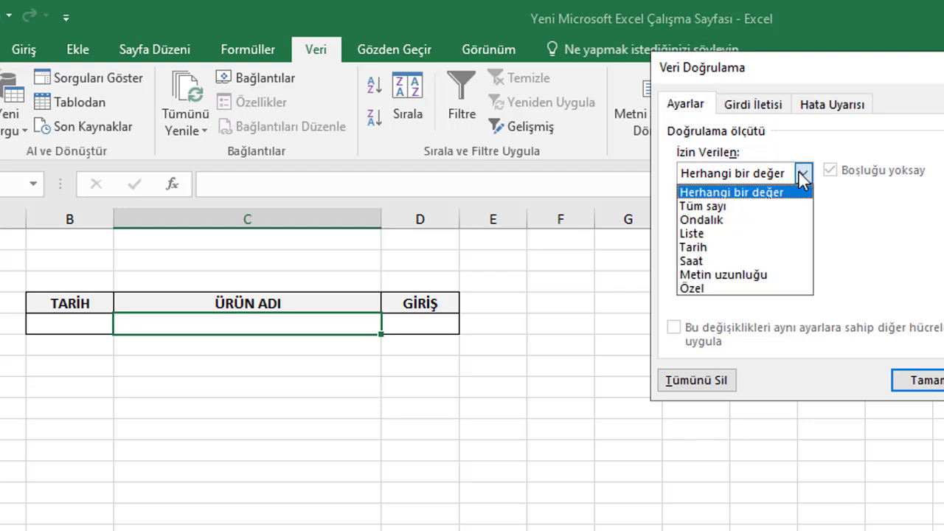
pyautogui.click(710, 234)
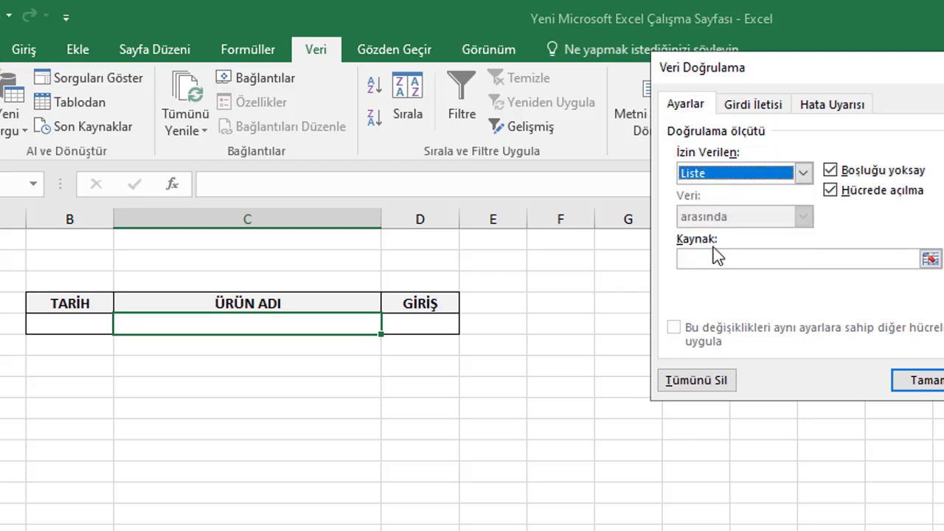
pyautogui.click(714, 254)
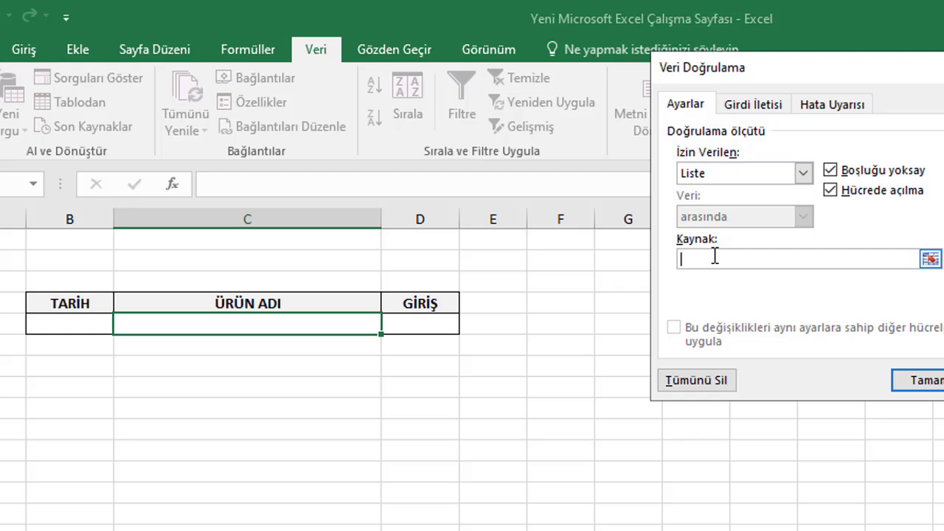
# - Use the ÜRÜNLER name as the list source, apply it, and test C5's drop-down
pyautogui.press('F3')
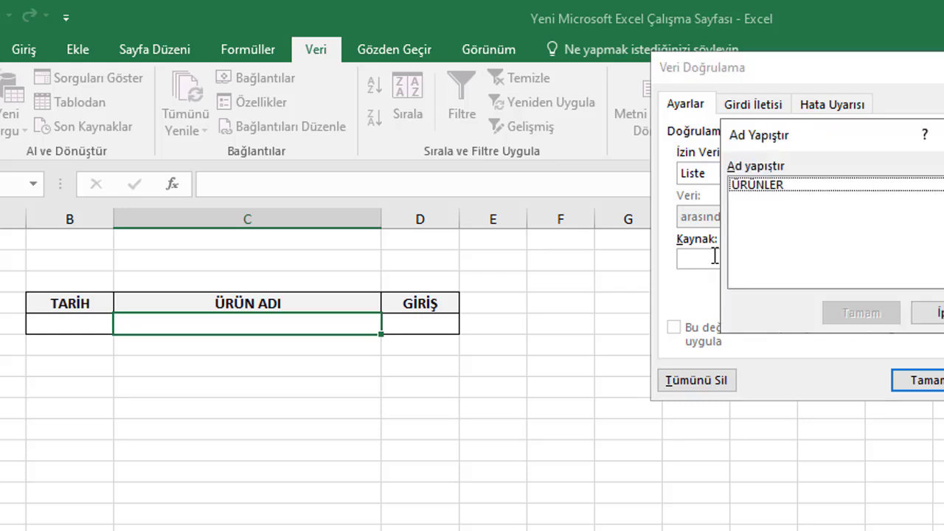
pyautogui.click(775, 188)
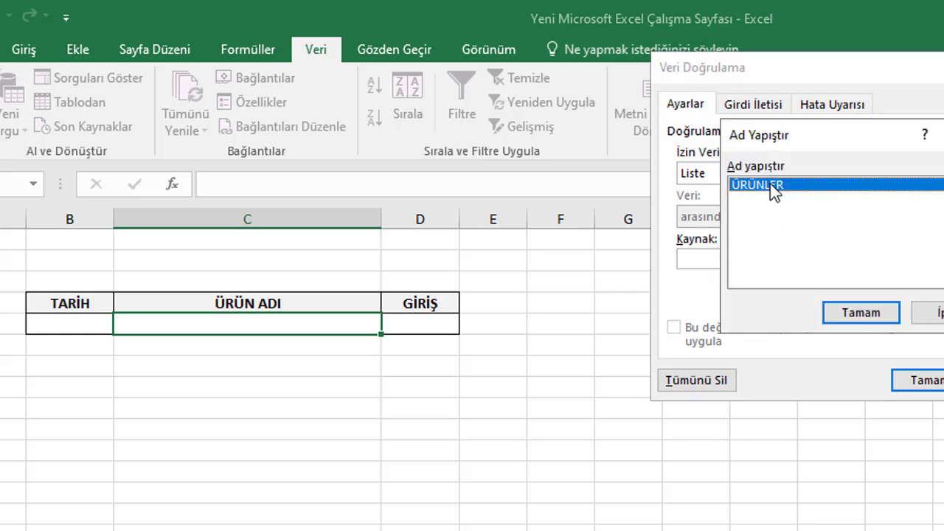
pyautogui.click(848, 313)
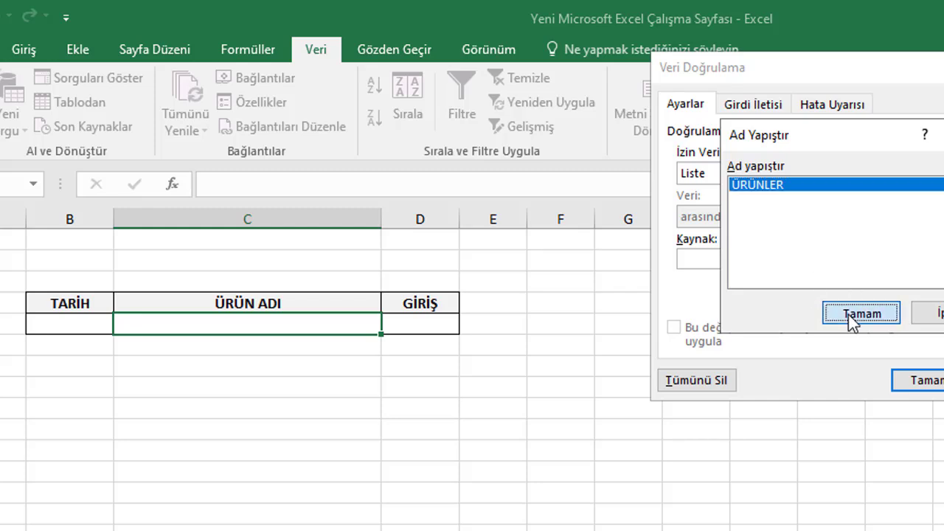
pyautogui.click(915, 380)
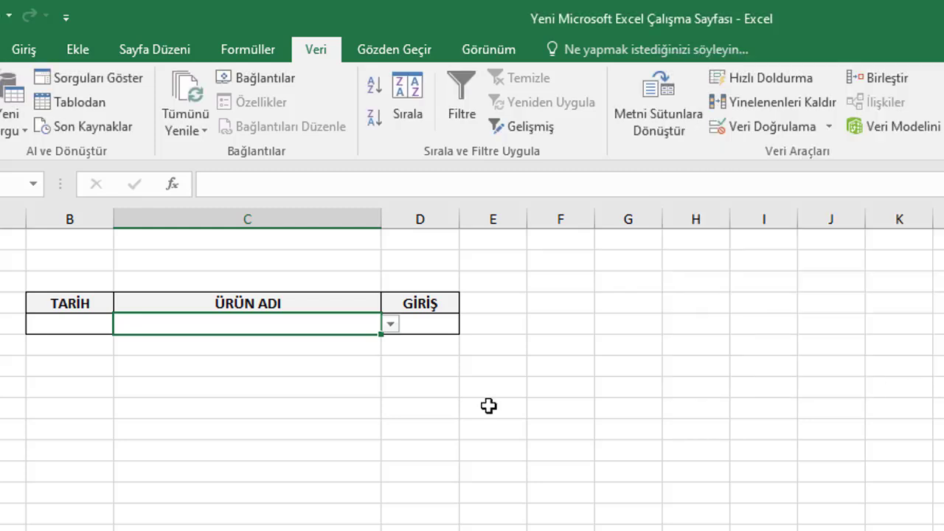
pyautogui.click(390, 326)
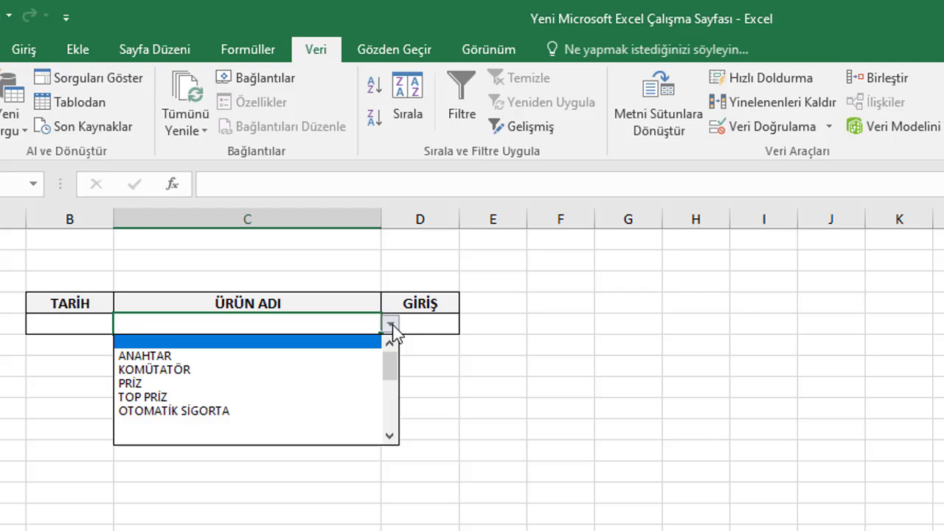
pyautogui.click(391, 326)
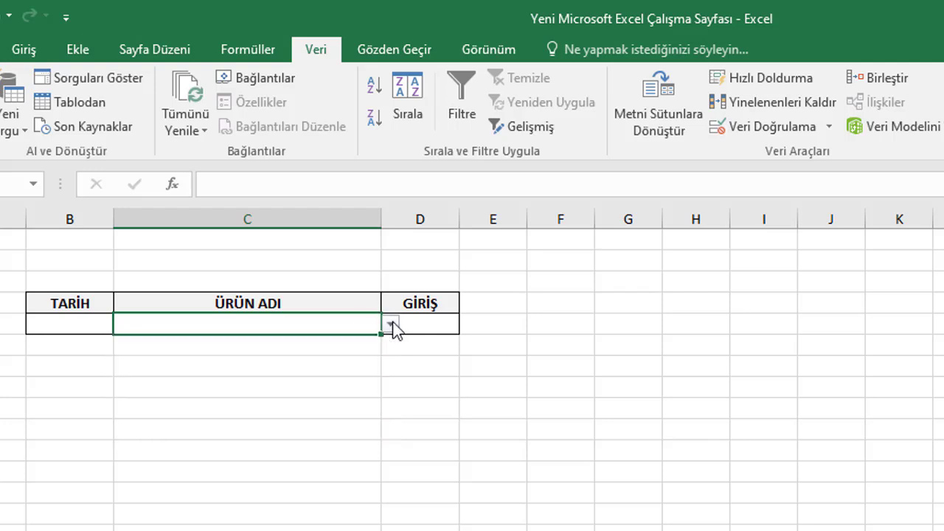
pyautogui.moveTo(68, 326); pyautogui.dragTo(412, 327)
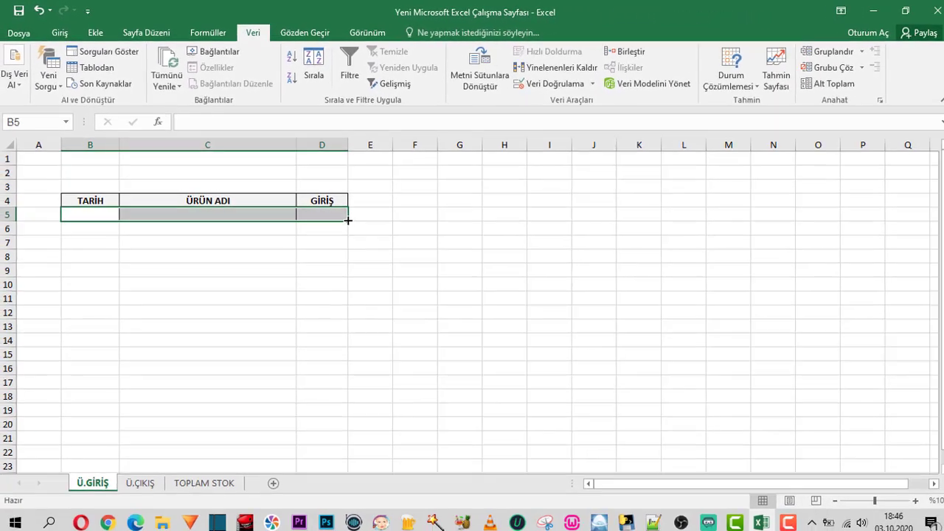
pyautogui.moveTo(346, 218)
pyautogui.mouseDown()
pyautogui.moveTo(307, 383)
pyautogui.moveTo(313, 426)
pyautogui.mouseUp()
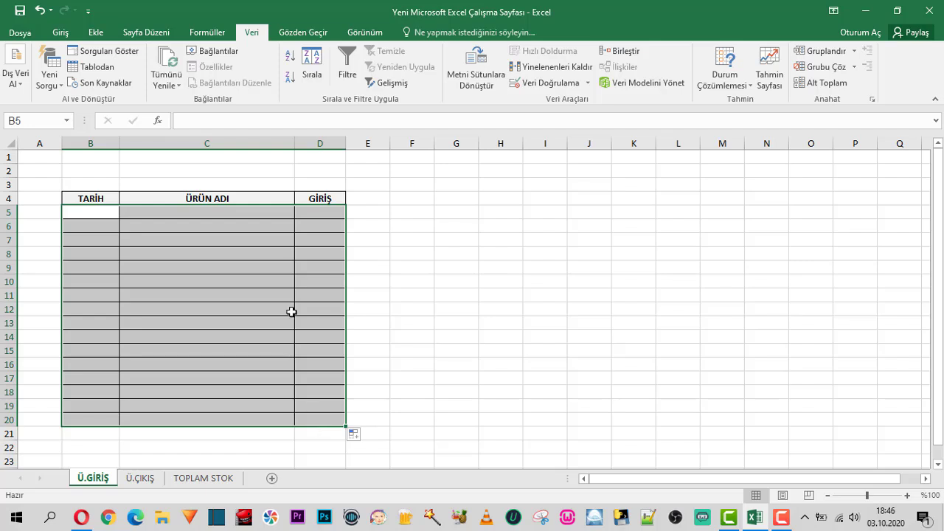
pyautogui.click(268, 237)
pyautogui.click(269, 225)
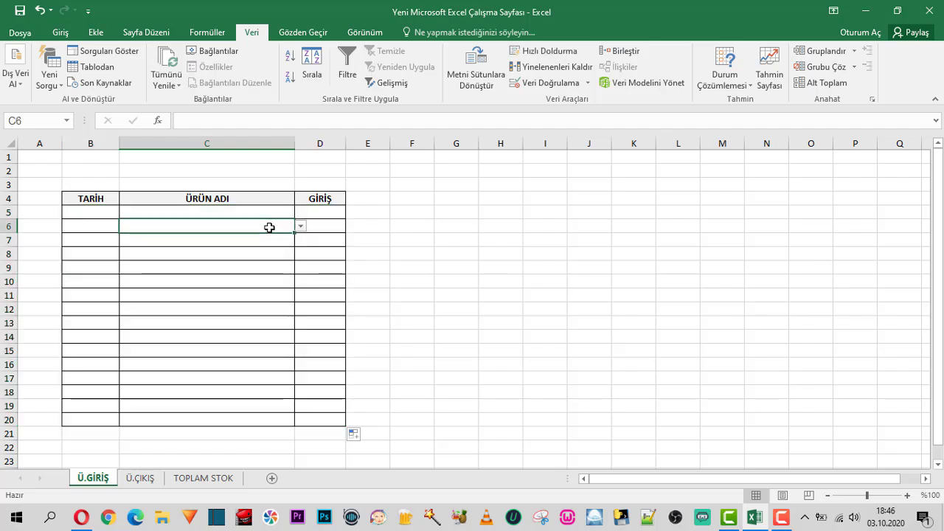
pyautogui.click(300, 226)
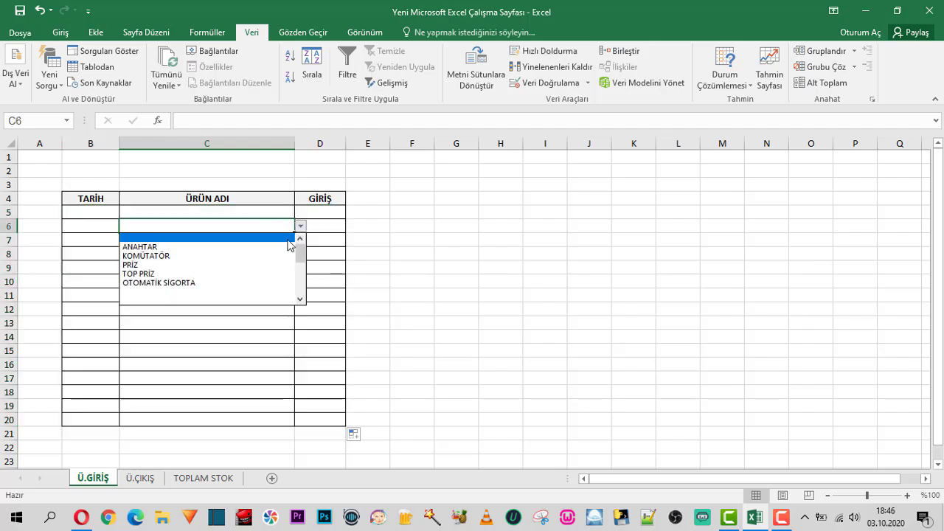
pyautogui.click(271, 337)
pyautogui.click(284, 336)
pyautogui.click(301, 338)
pyautogui.click(301, 339)
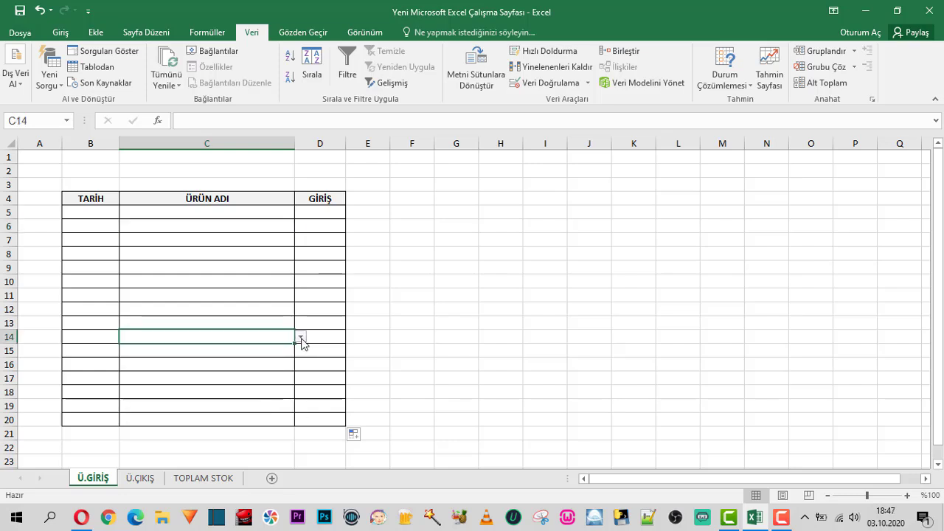
pyautogui.click(272, 307)
pyautogui.click(263, 267)
pyautogui.click(261, 239)
pyautogui.click(264, 225)
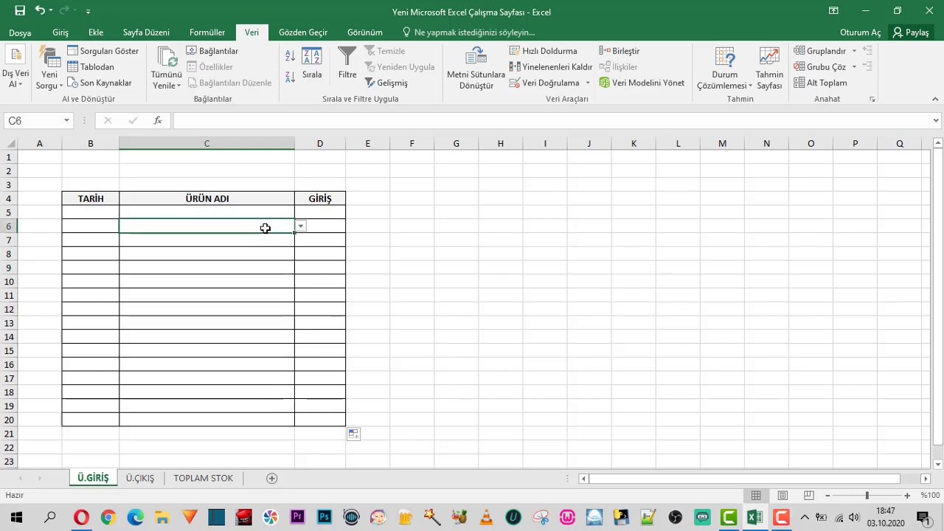
pyautogui.click(270, 213)
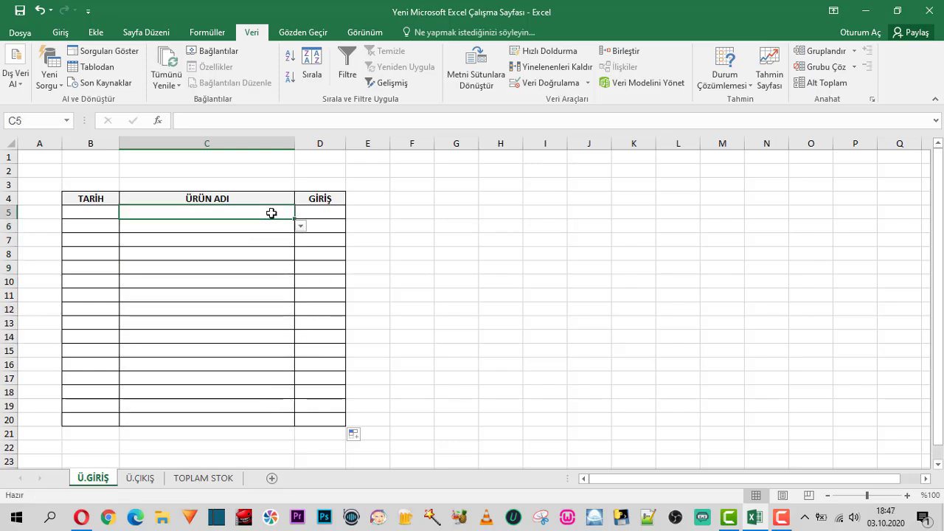
pyautogui.click(387, 366)
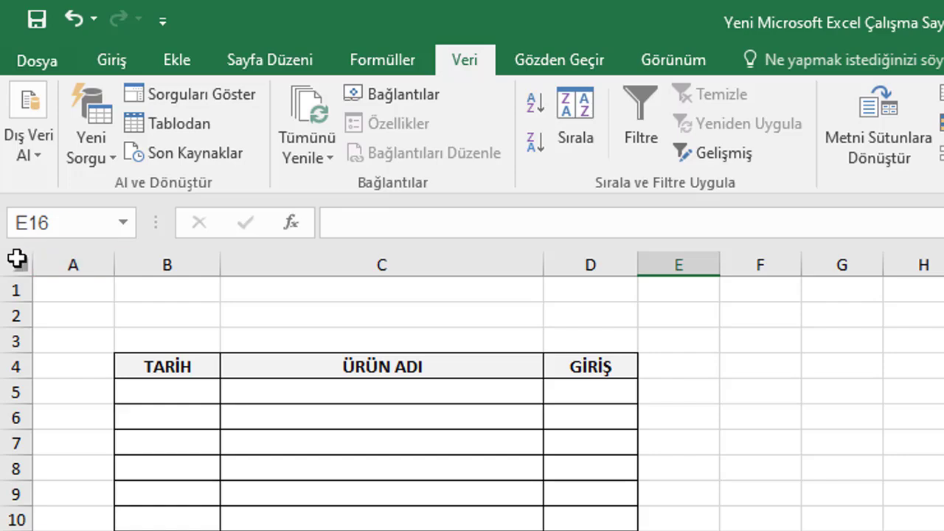
# - Copy the whole Ü.GİRİŞ sheet and paste it onto the empty Ü.ÇIKIŞ sheet
pyautogui.click(17, 257)
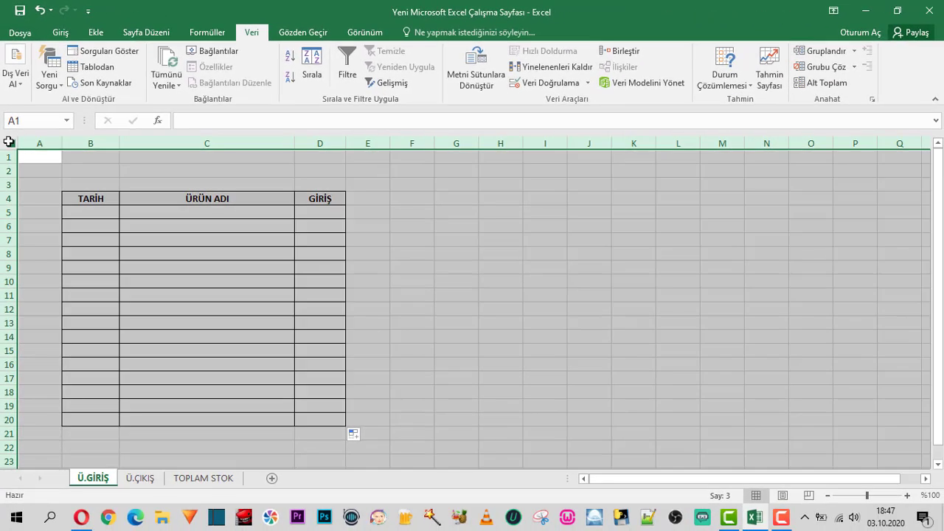
pyautogui.hotkey('ctrl', 'c')
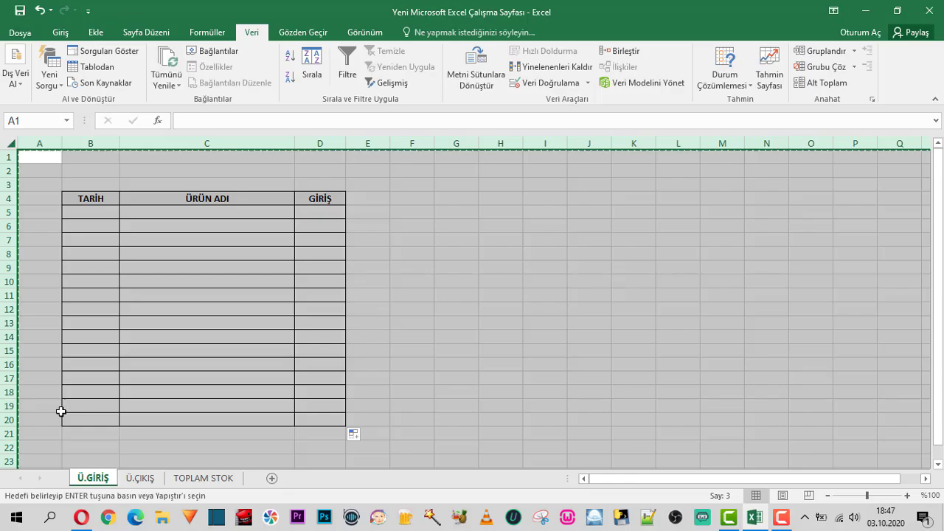
pyautogui.hotkey('shift', 'F11')
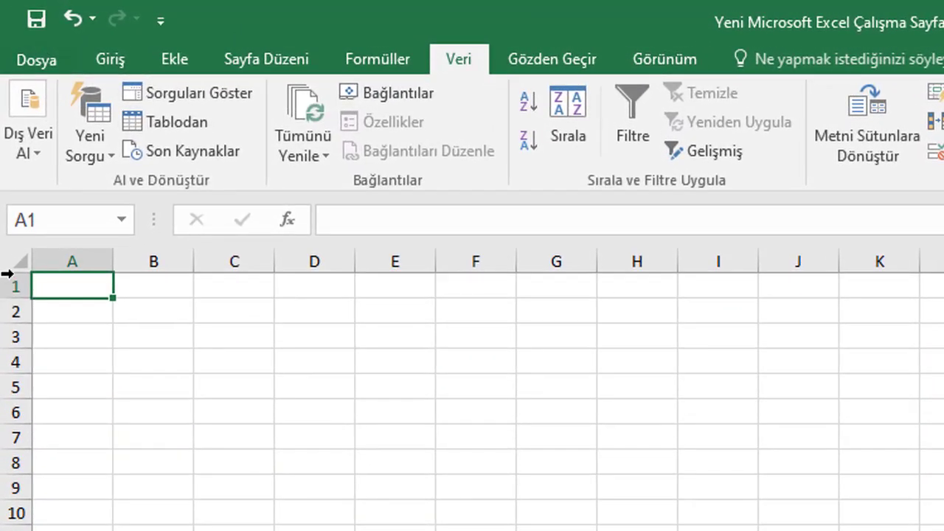
pyautogui.click(12, 259)
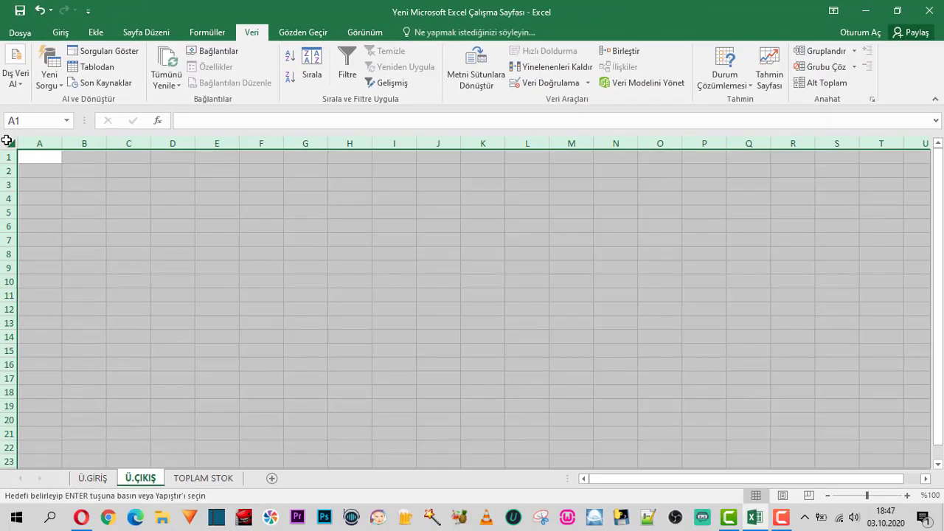
pyautogui.hotkey('ctrl', 'v')
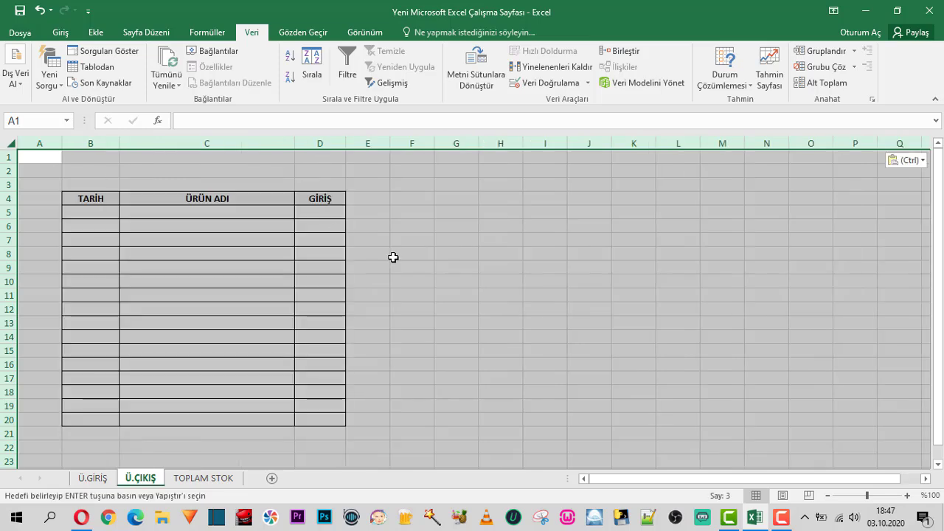
pyautogui.click(391, 258)
# - Test the copied product dropdowns in C5 through C7, then return to Ü.GİRİŞ
pyautogui.click(277, 215)
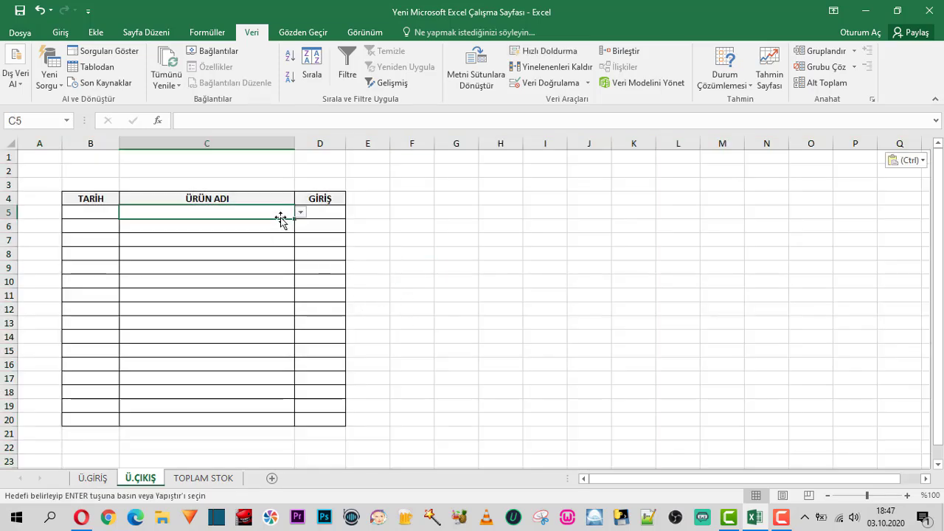
pyautogui.click(300, 214)
pyautogui.click(288, 224)
pyautogui.click(293, 228)
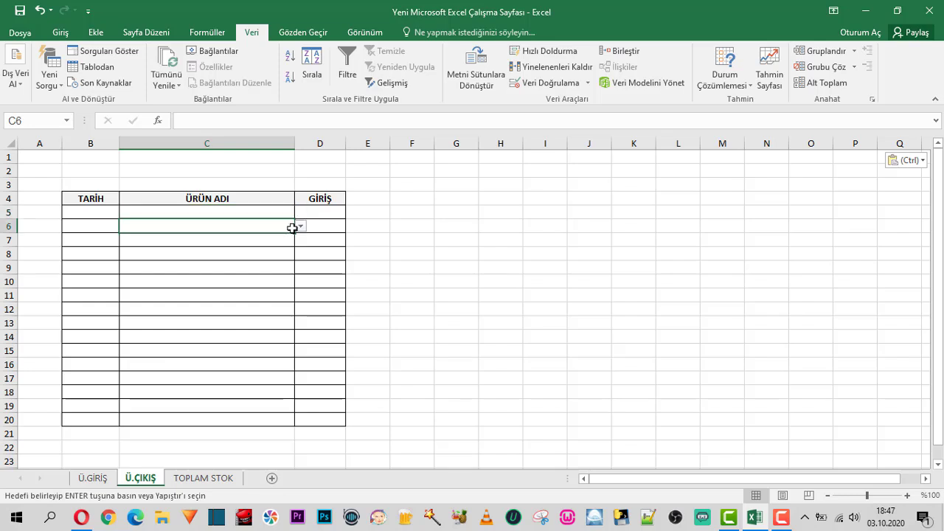
pyautogui.click(300, 228)
pyautogui.click(290, 233)
pyautogui.click(288, 246)
pyautogui.click(298, 240)
pyautogui.click(287, 241)
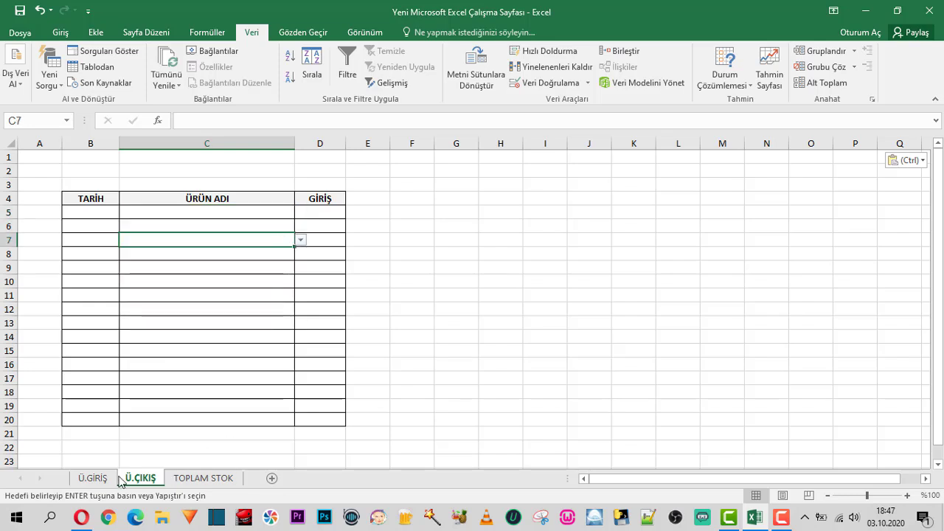
pyautogui.click(93, 478)
pyautogui.click(408, 241)
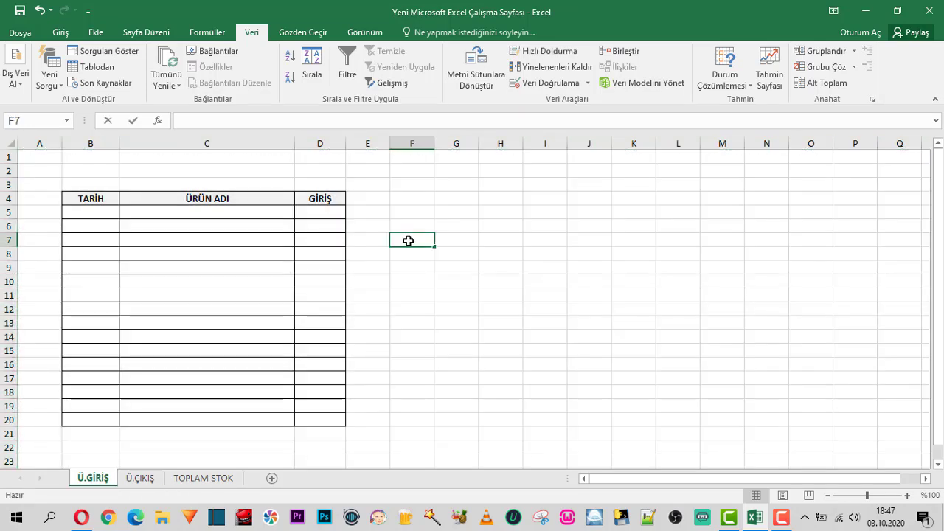
pyautogui.click(402, 280)
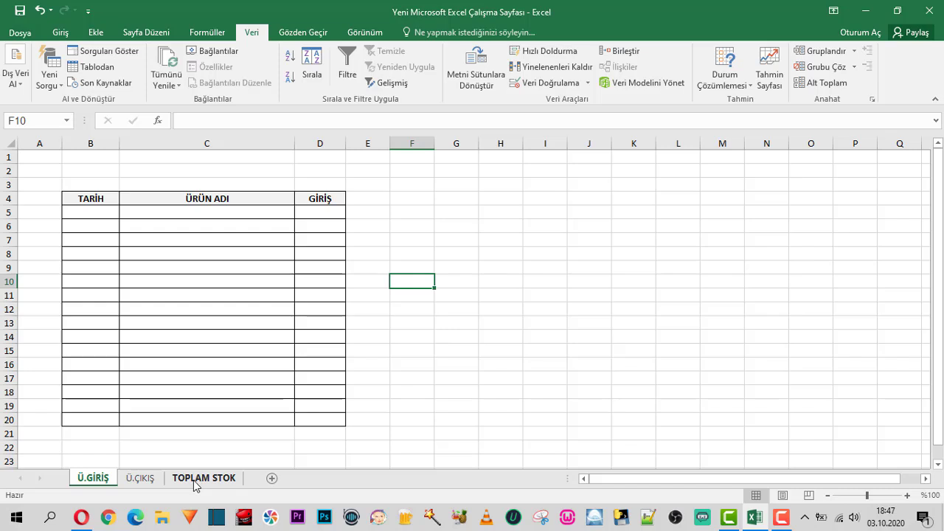
# - Look over the Ü.GİRİŞ and Ü.ÇIKIŞ sheets, ending on TOPLAM STOK
pyautogui.click(196, 482)
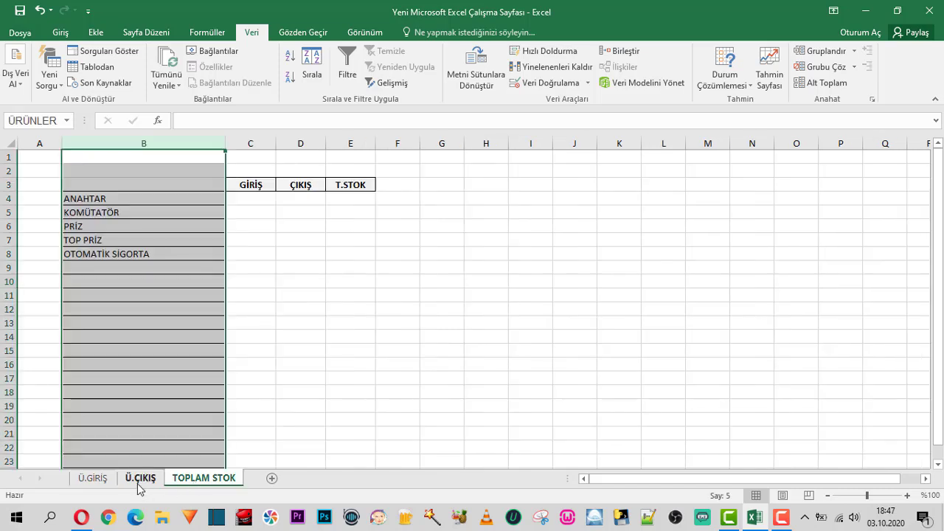
pyautogui.click(138, 484)
pyautogui.click(101, 482)
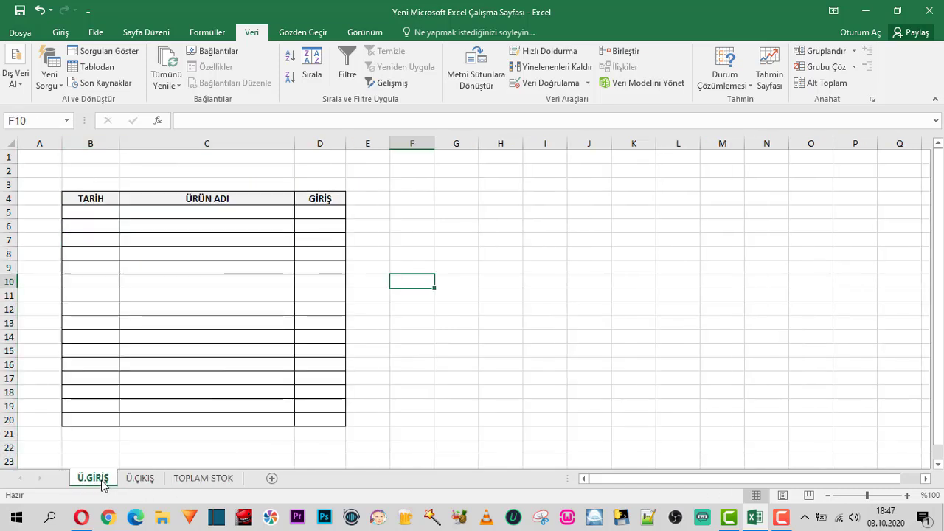
pyautogui.click(142, 480)
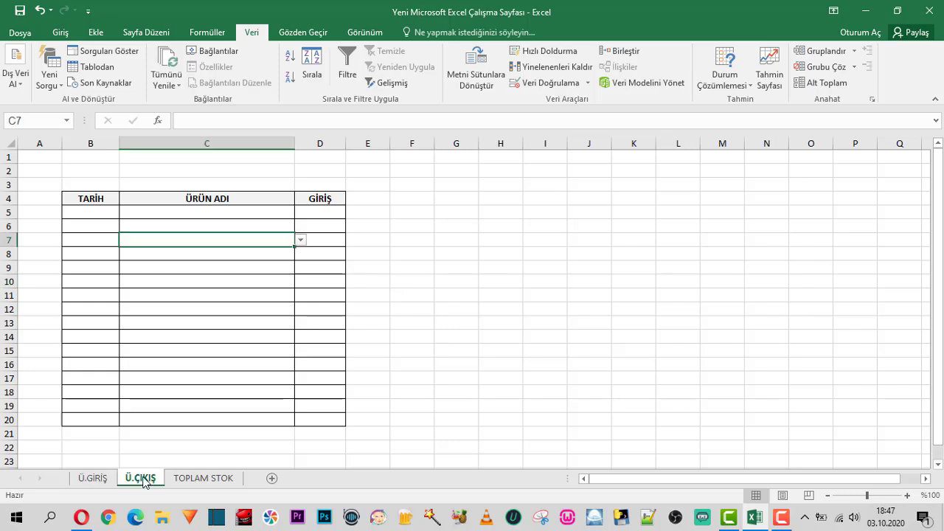
pyautogui.click(101, 481)
pyautogui.click(188, 481)
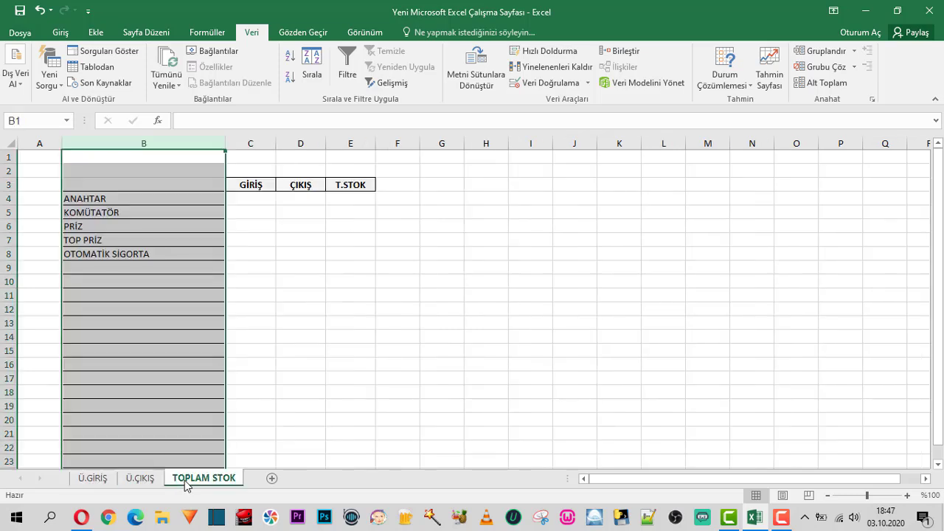
pyautogui.click(279, 375)
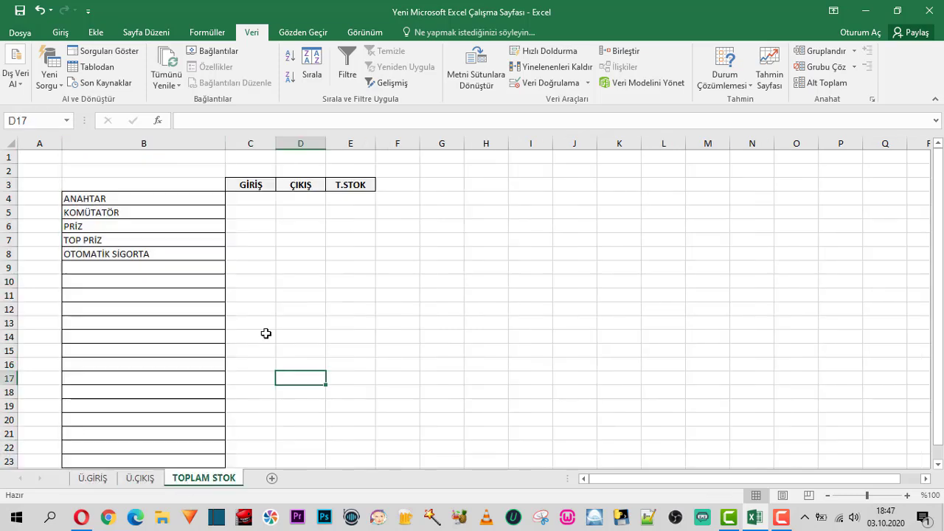
# - Give C4:E4 all borders and extend them down to row 23
pyautogui.click(252, 201)
pyautogui.moveTo(251, 201); pyautogui.dragTo(344, 198)
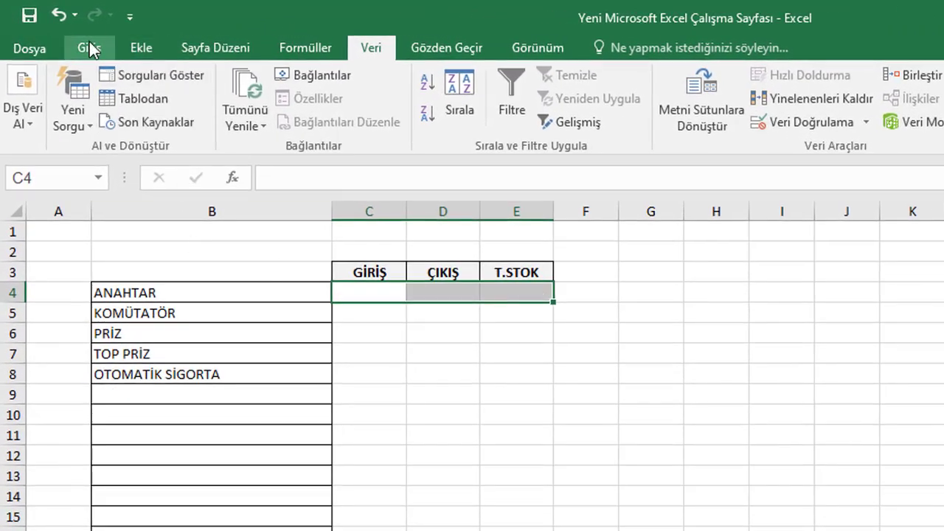
pyautogui.click(90, 47)
pyautogui.click(194, 116)
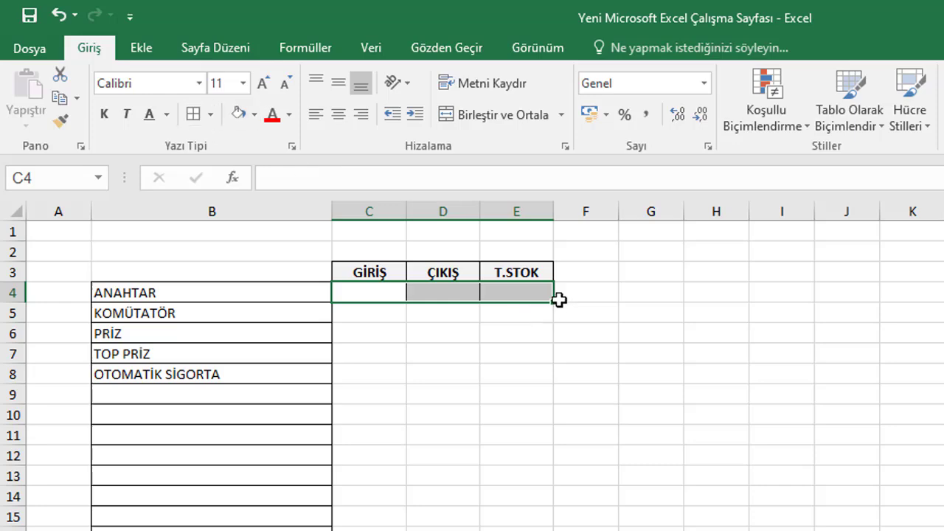
pyautogui.moveTo(555, 302); pyautogui.dragTo(553, 527)
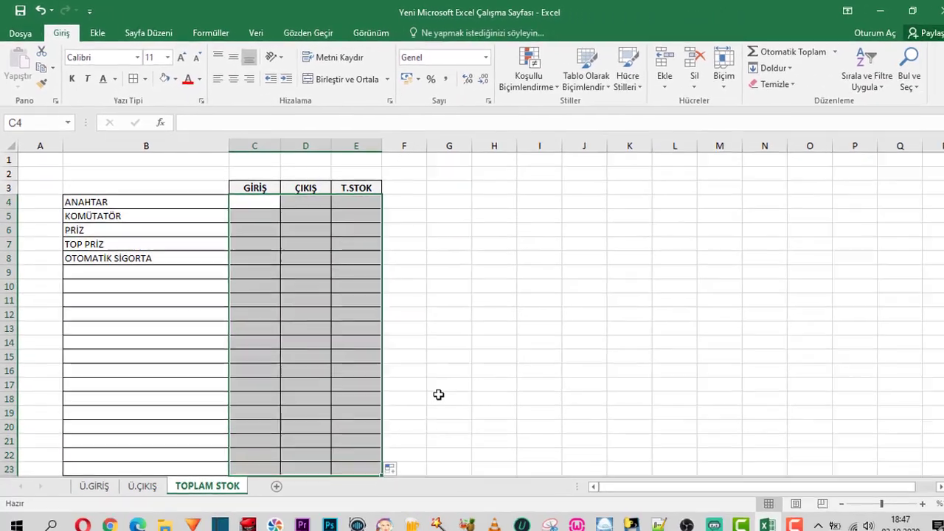
pyautogui.click(441, 391)
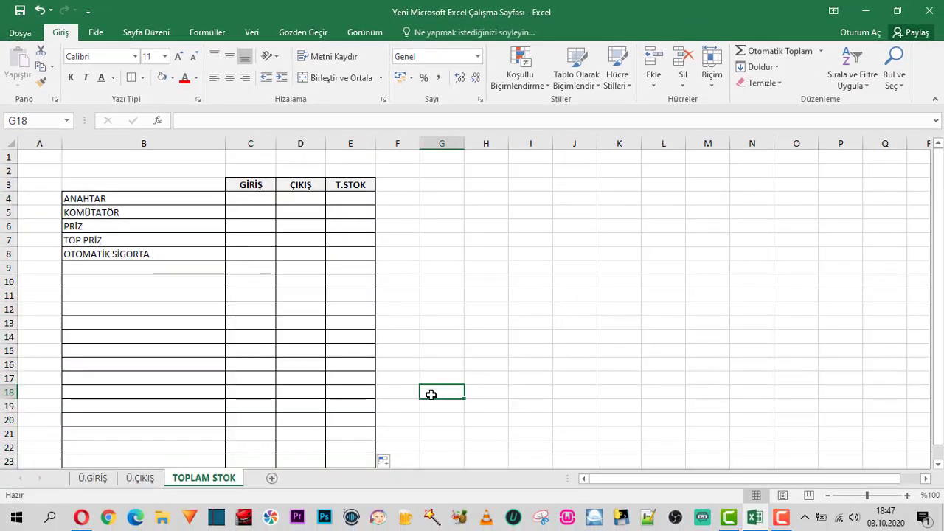
pyautogui.click(93, 478)
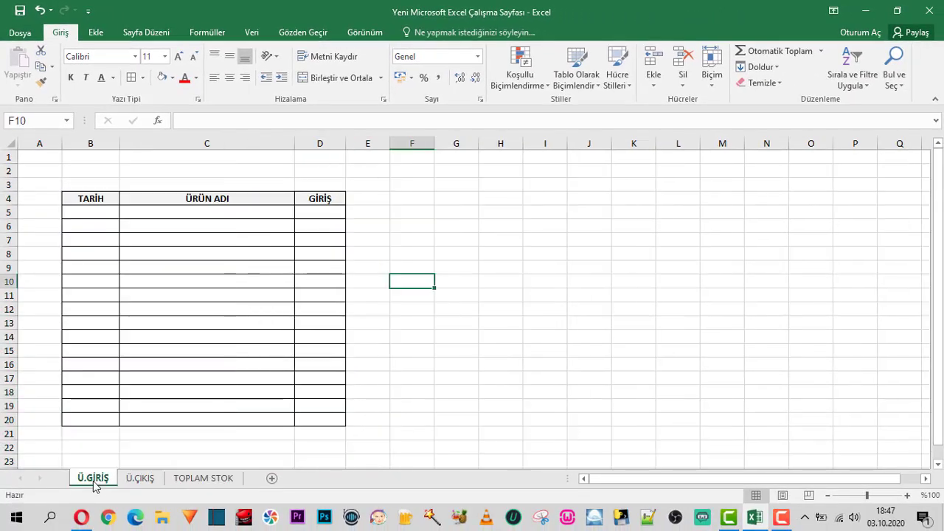
pyautogui.click(89, 208)
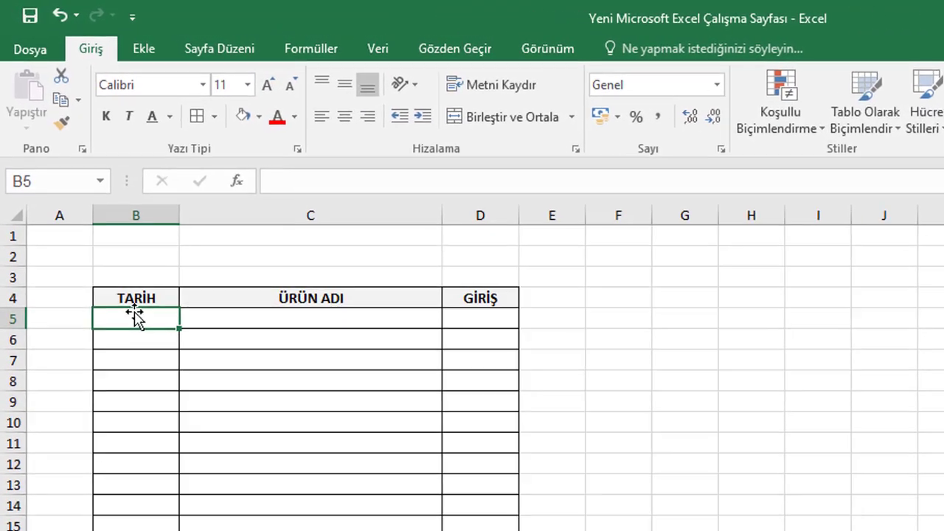
# - Enter 03.10.2020, ANAHTAR and quantity 100 in row 5
pyautogui.write('03.10.2020')
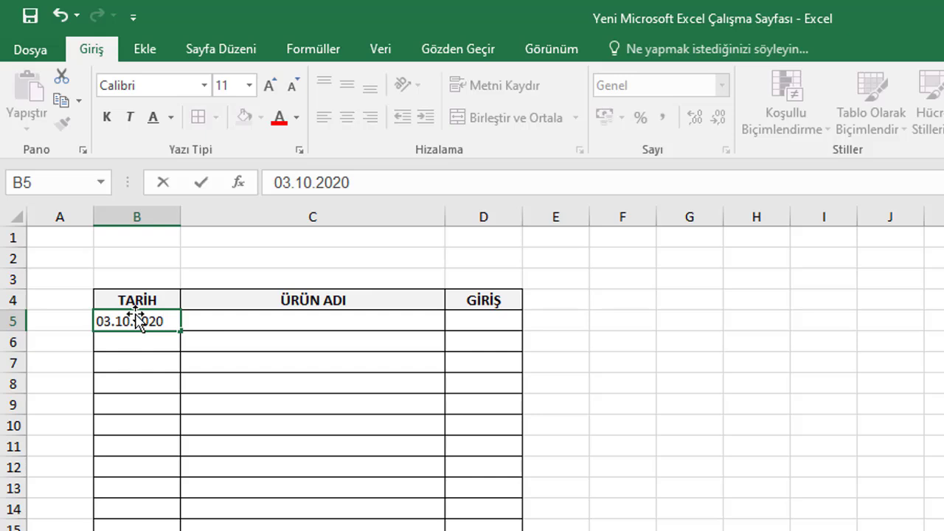
pyautogui.click(213, 326)
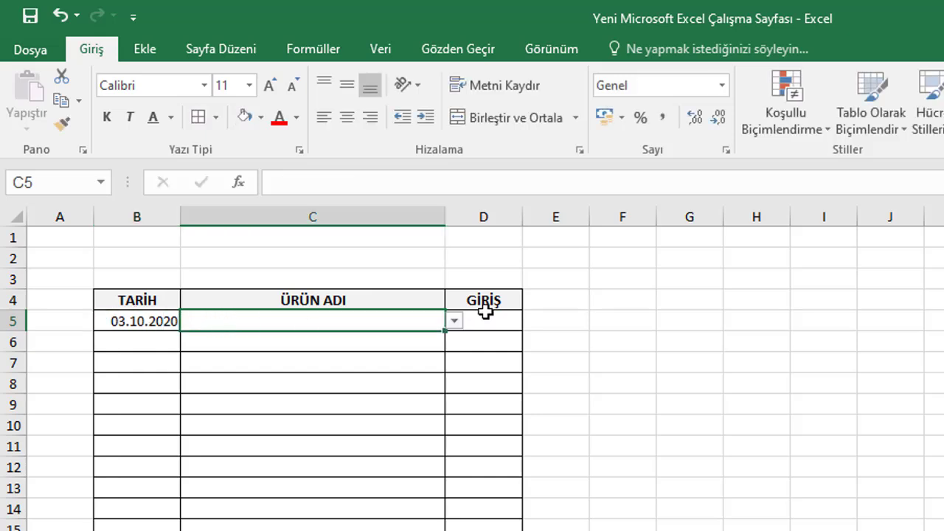
pyautogui.click(455, 321)
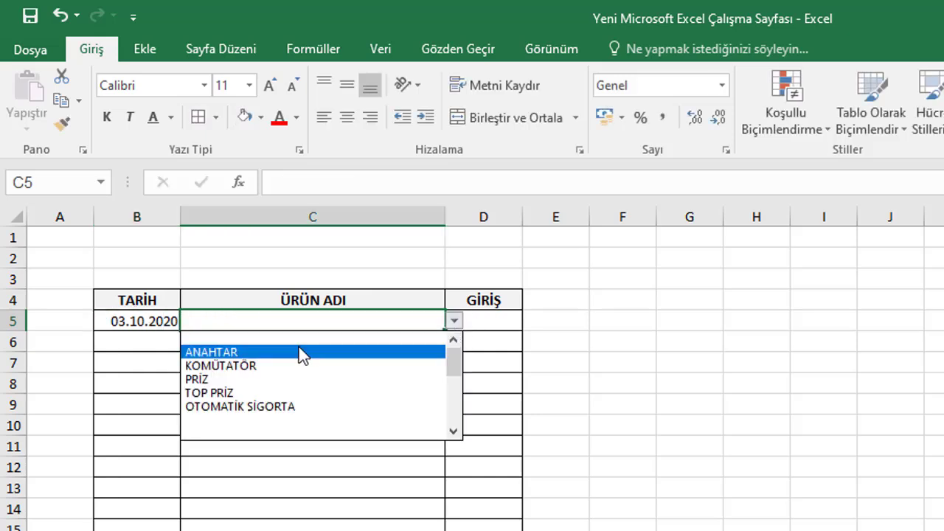
pyautogui.click(303, 352)
pyautogui.click(488, 320)
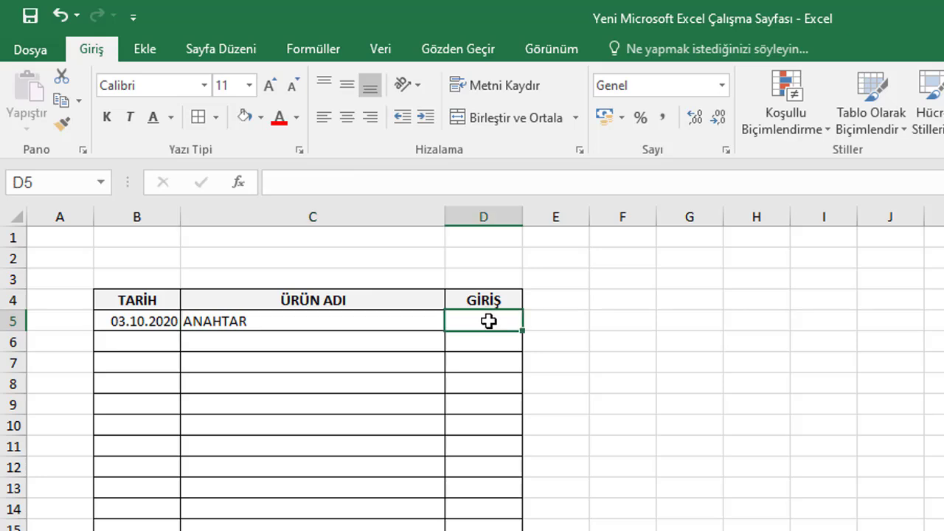
pyautogui.write('1')
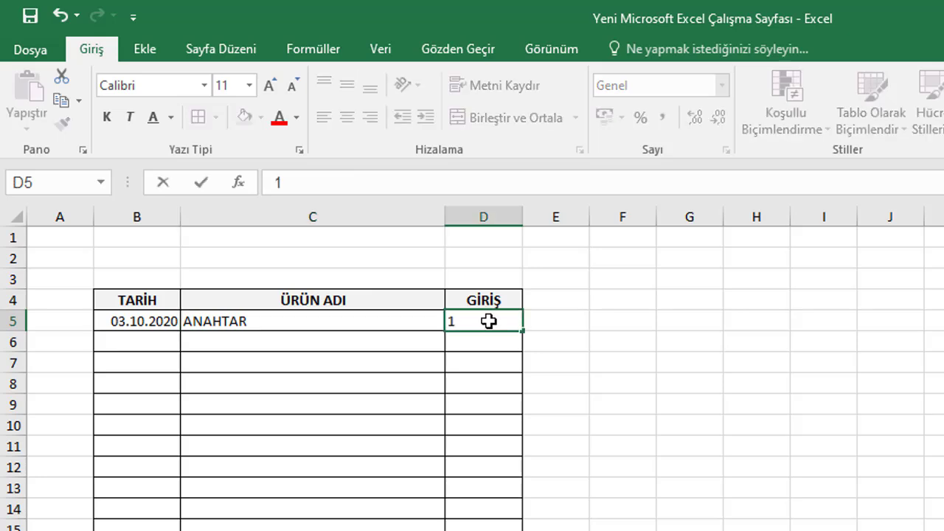
pyautogui.write('000')
pyautogui.press('BackSpace')
pyautogui.press('Return')
# - Add row 6 with the same date, KOMÜTATÖR and quantity 200
pyautogui.click(161, 341)
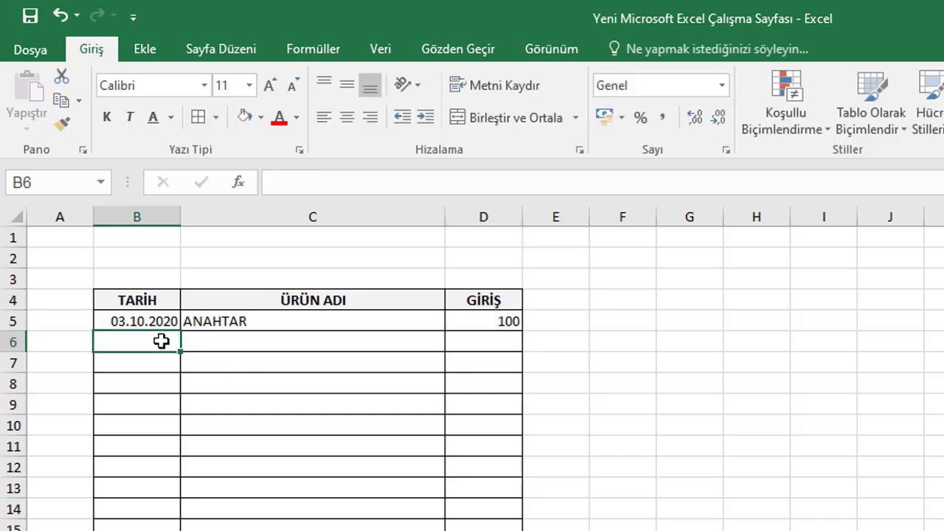
pyautogui.hotkey('ctrl', "'")
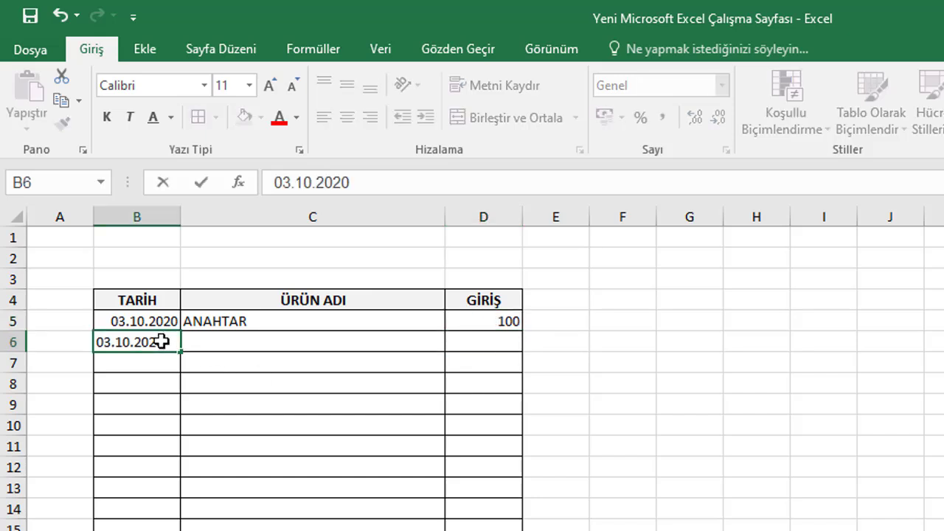
pyautogui.click(205, 340)
pyautogui.click(454, 342)
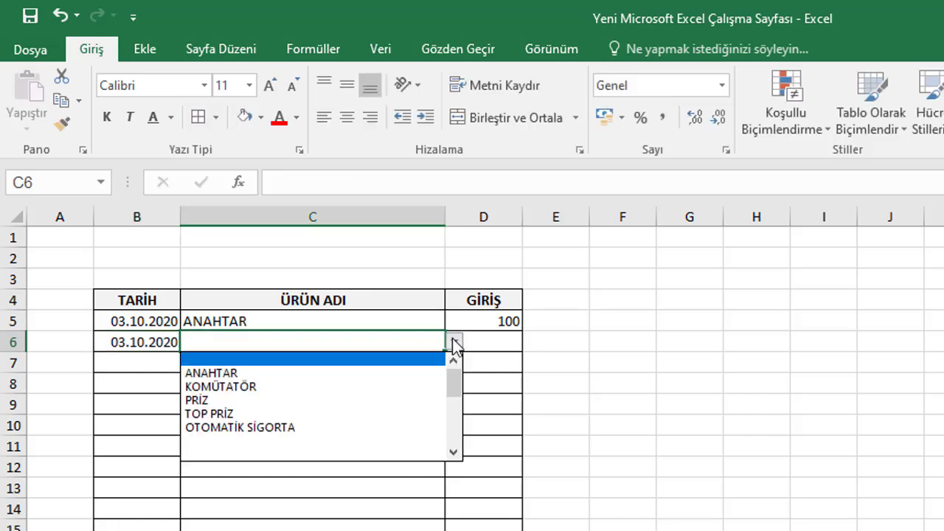
pyautogui.click(295, 386)
pyautogui.click(486, 339)
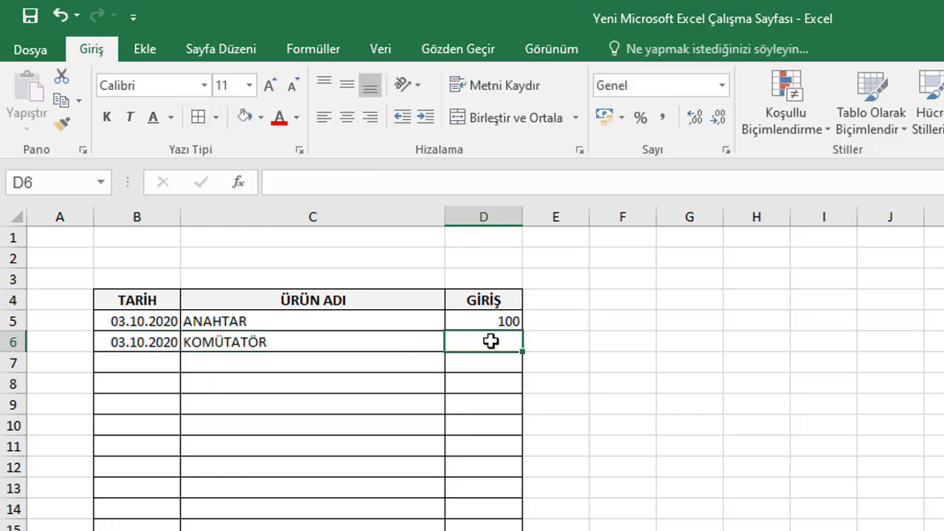
pyautogui.write('200')
pyautogui.press('Return')
# - Add row 7 with the same date, PRİZ and quantity 50
pyautogui.click(160, 366)
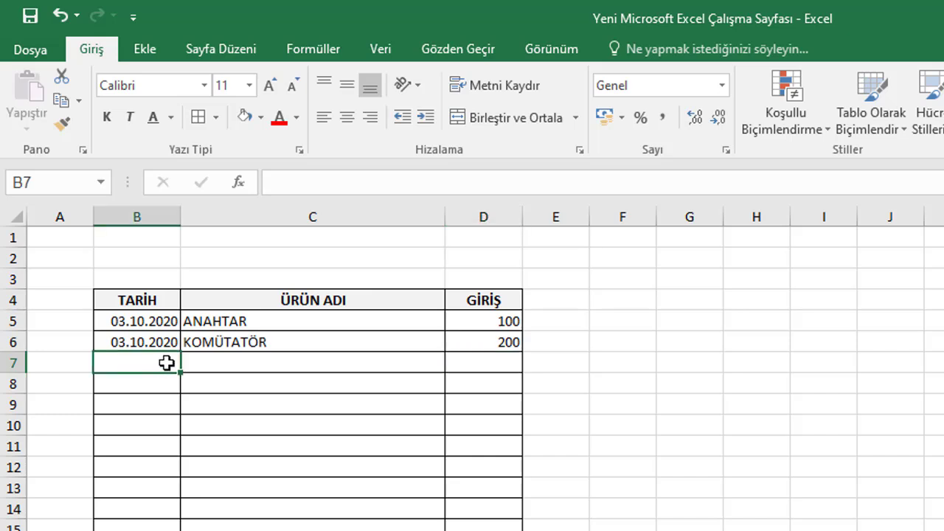
pyautogui.hotkey('ctrl', ';')
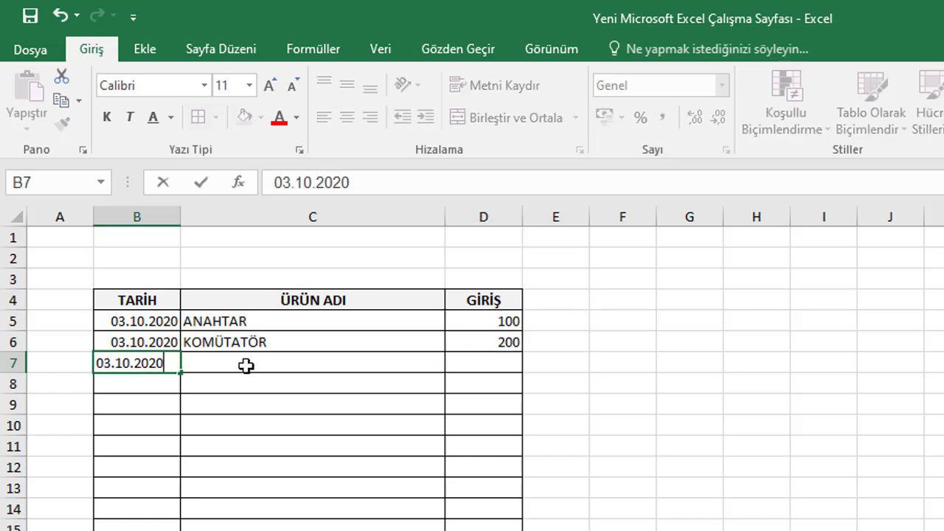
pyautogui.click(247, 366)
pyautogui.click(455, 362)
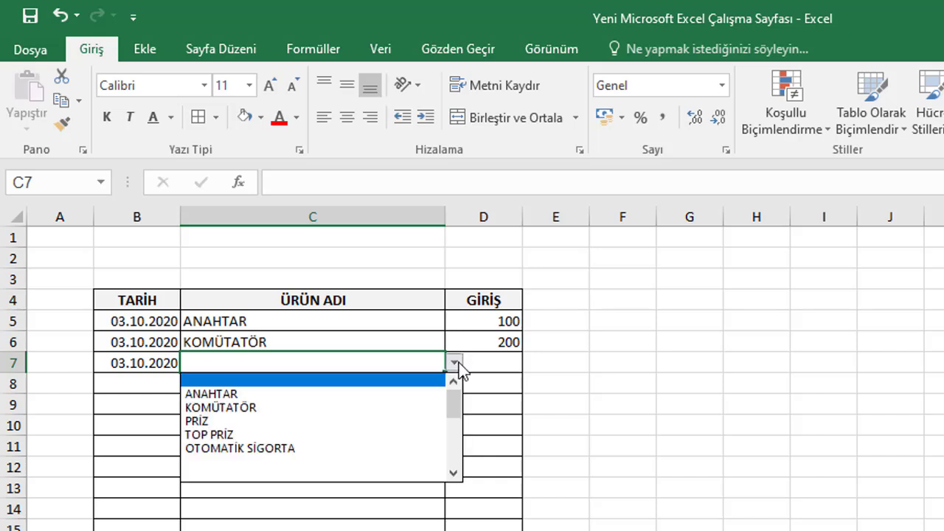
pyautogui.click(260, 421)
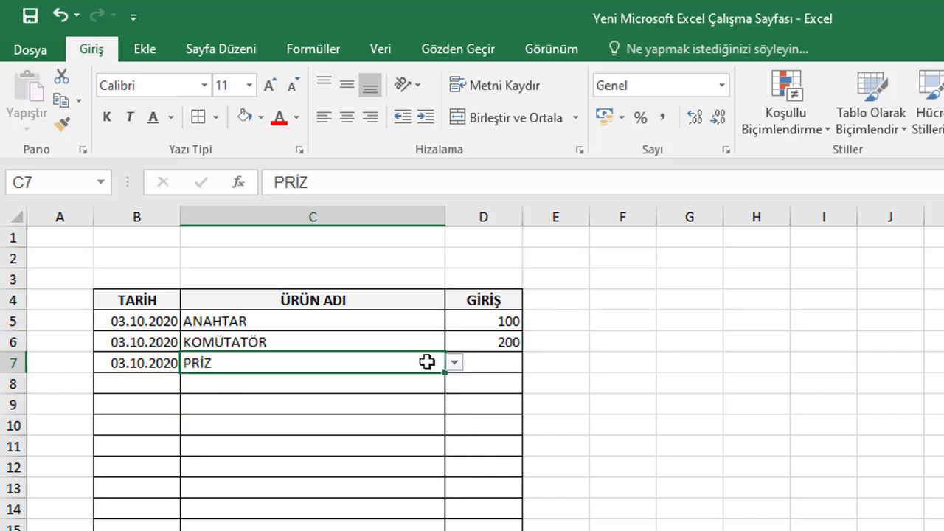
pyautogui.click(494, 363)
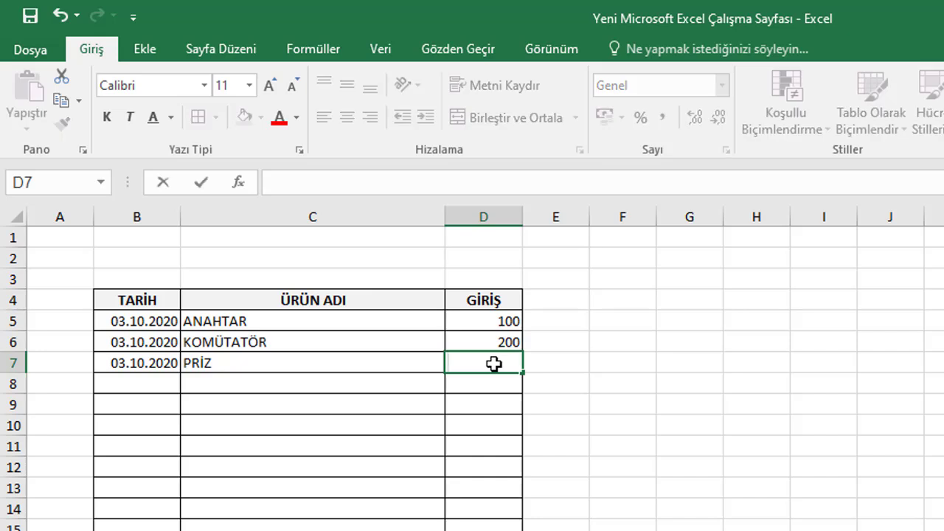
pyautogui.write('50')
pyautogui.click(610, 418)
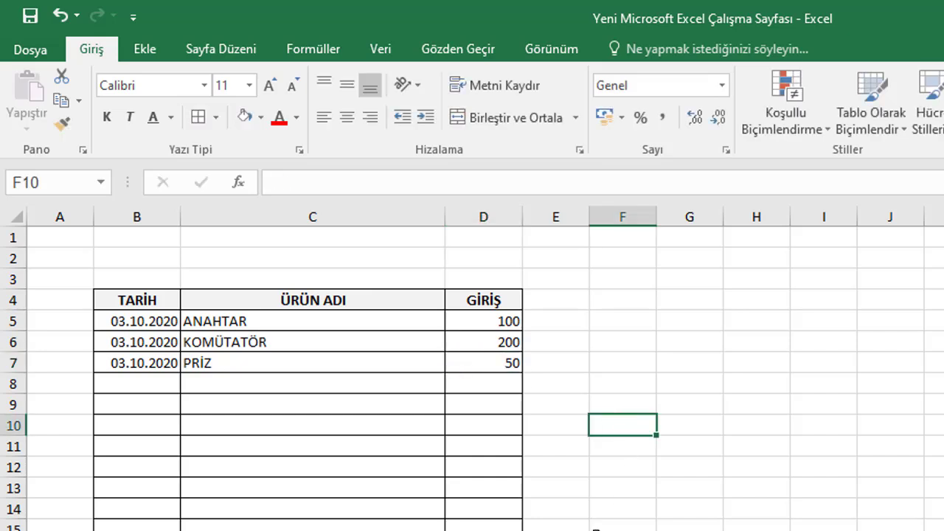
# - Start an ETOPLA formula in TOPLAM STOK C4 using Ü.GİRİŞ column C as criteria range
pyautogui.click(312, 528)
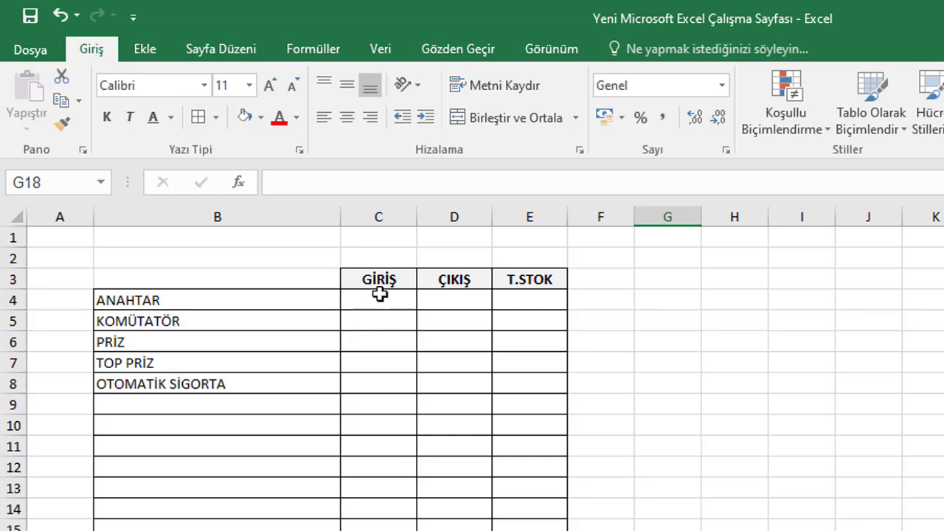
pyautogui.click(372, 300)
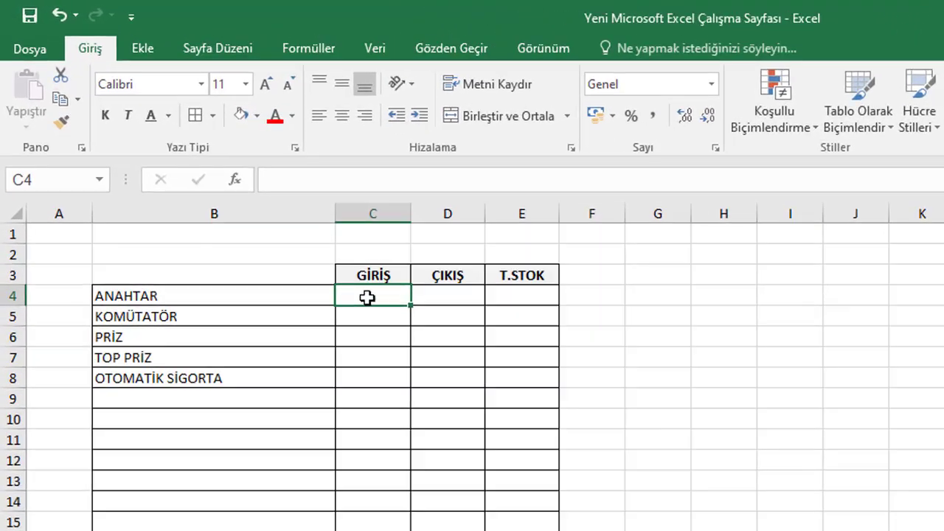
pyautogui.write('=')
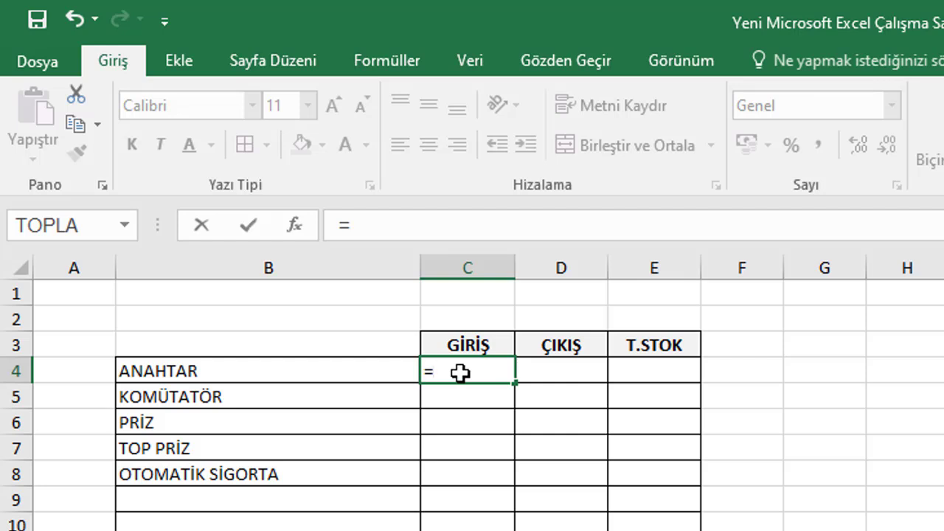
pyautogui.write('ETOP')
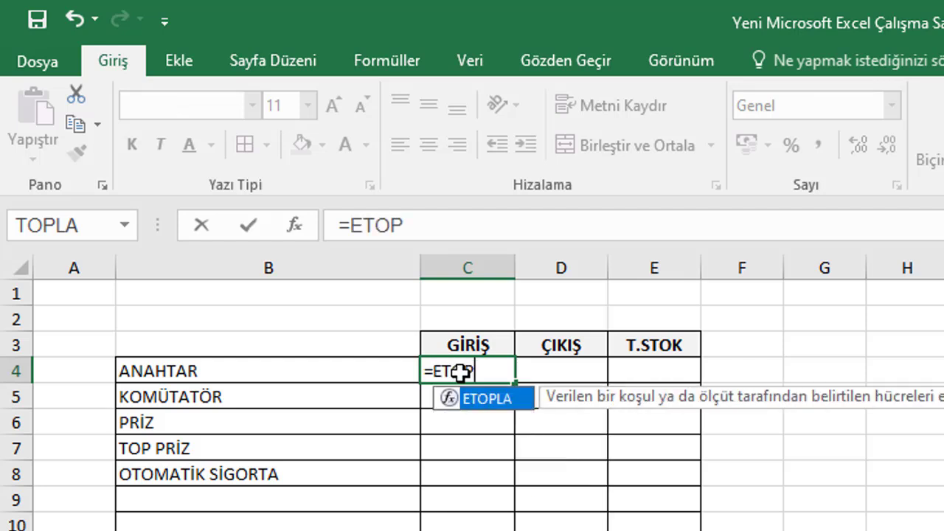
pyautogui.write('LA(')
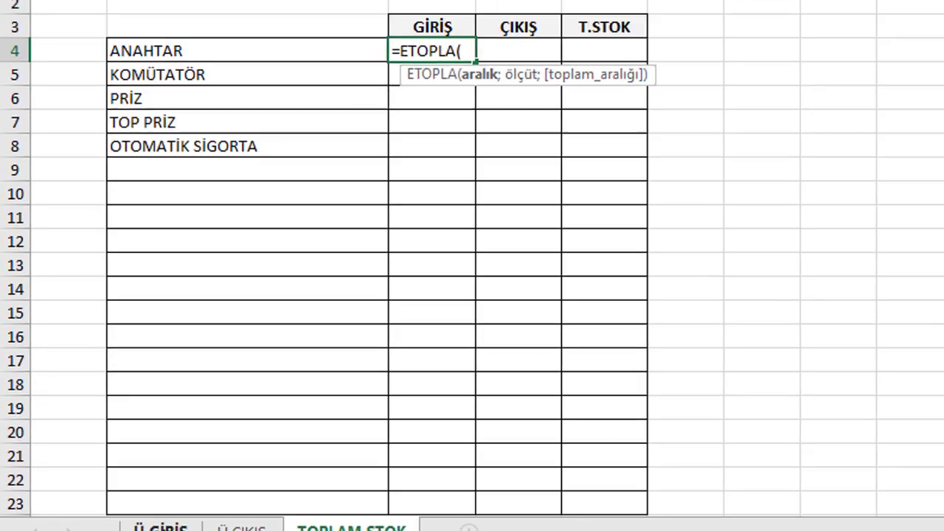
pyautogui.click(177, 433)
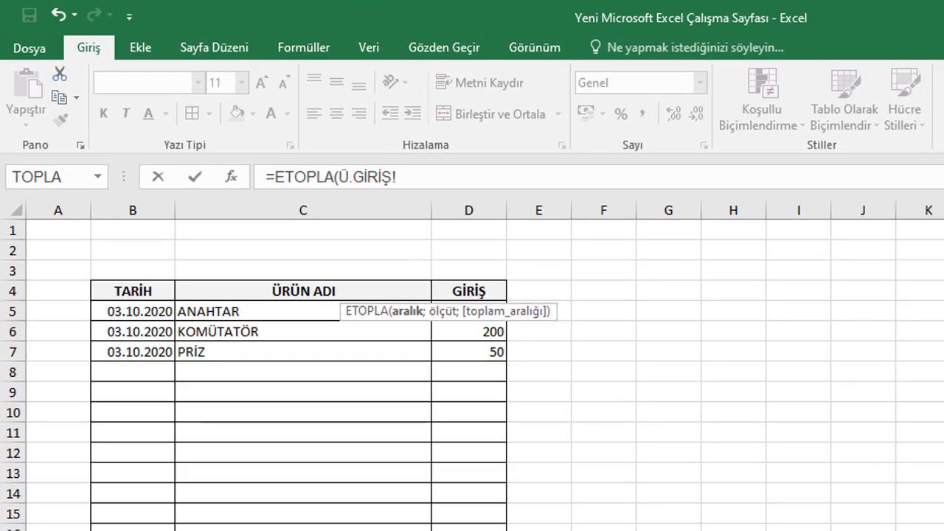
pyautogui.click(279, 205)
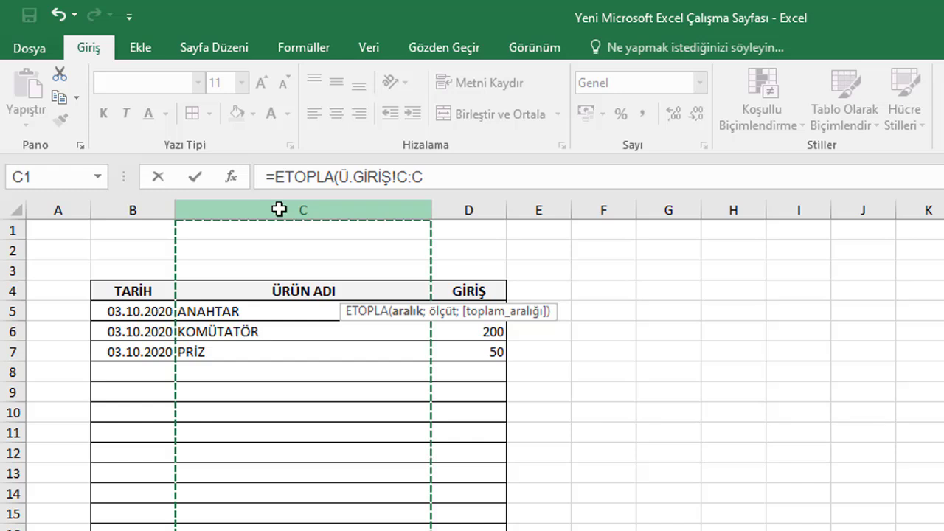
pyautogui.click(442, 175)
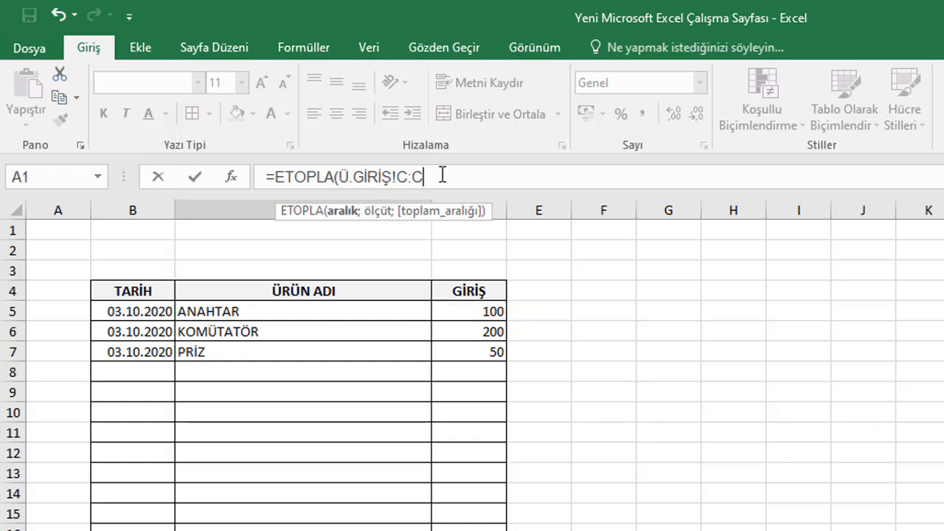
pyautogui.write(';')
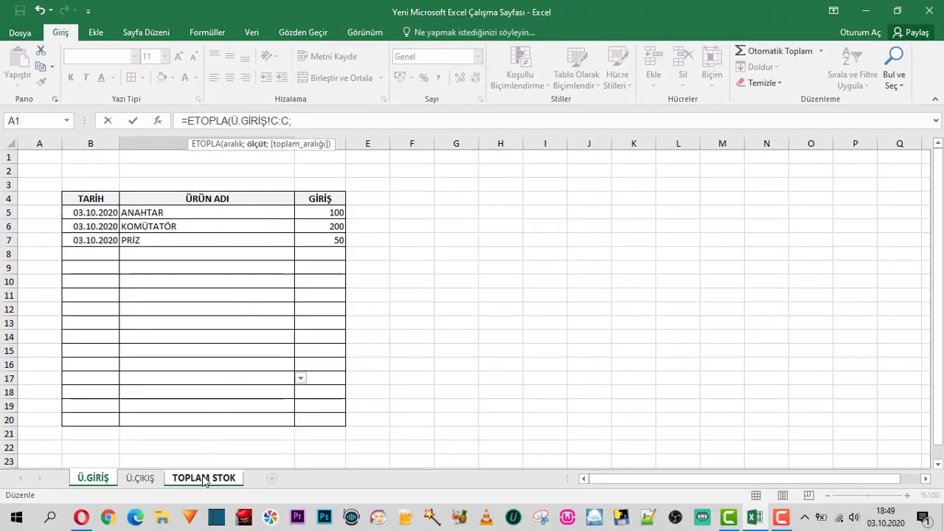
# - Add B4 as criterion and Ü.GİRİŞ column D as sum range, completing the formula
pyautogui.click(204, 480)
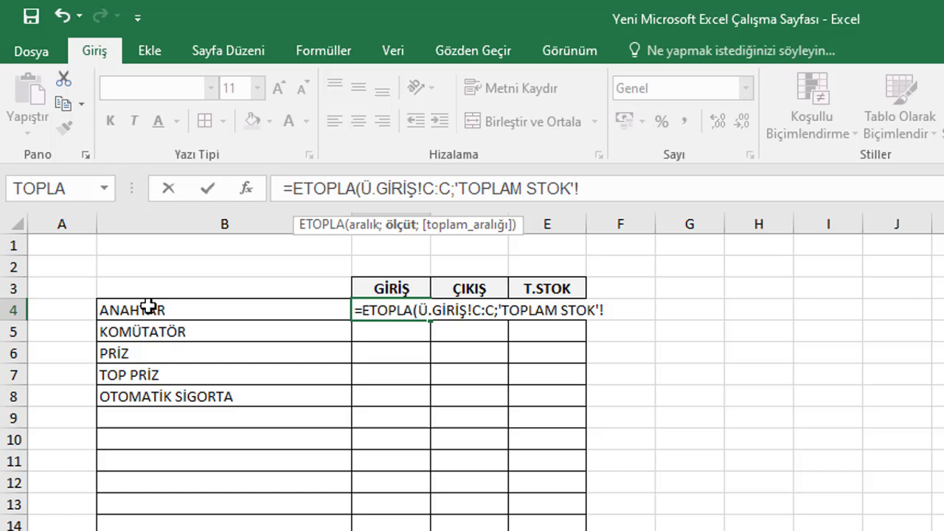
pyautogui.click(149, 305)
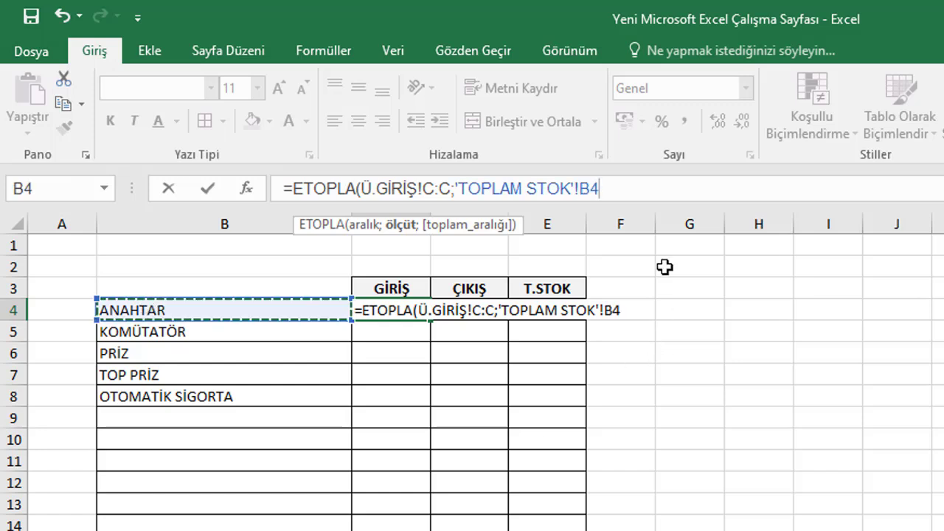
pyautogui.click(624, 190)
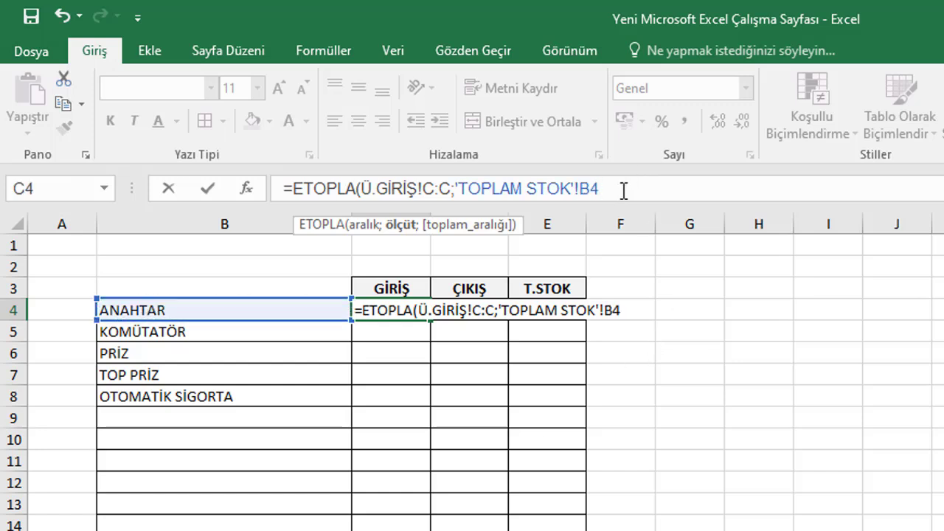
pyautogui.write(';')
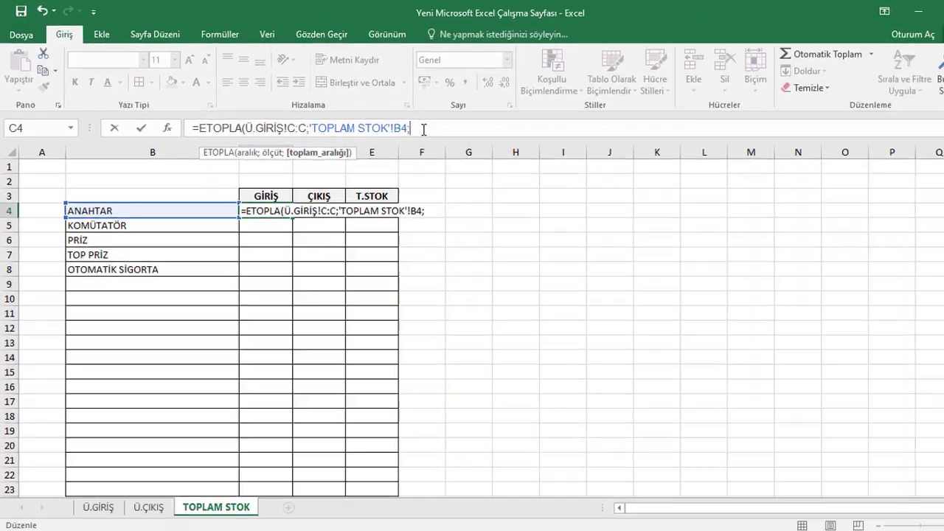
pyautogui.click(98, 507)
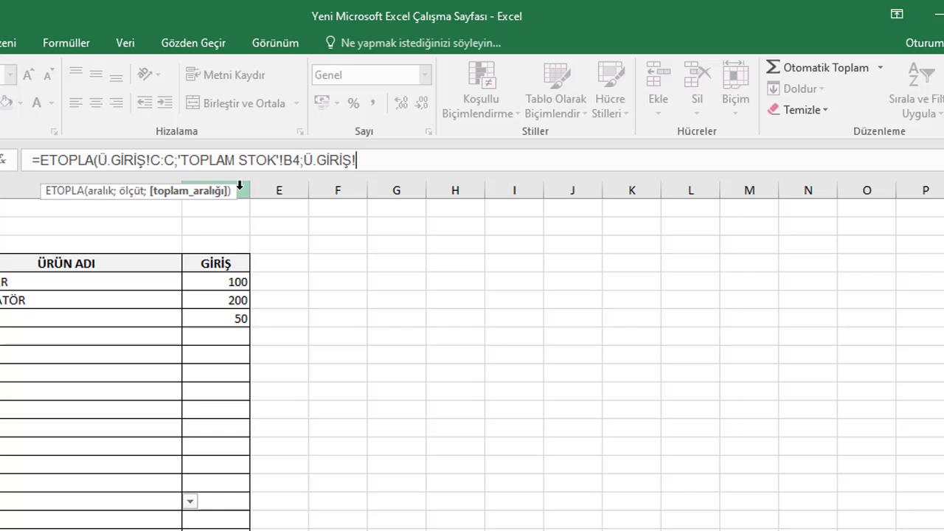
pyautogui.click(240, 190)
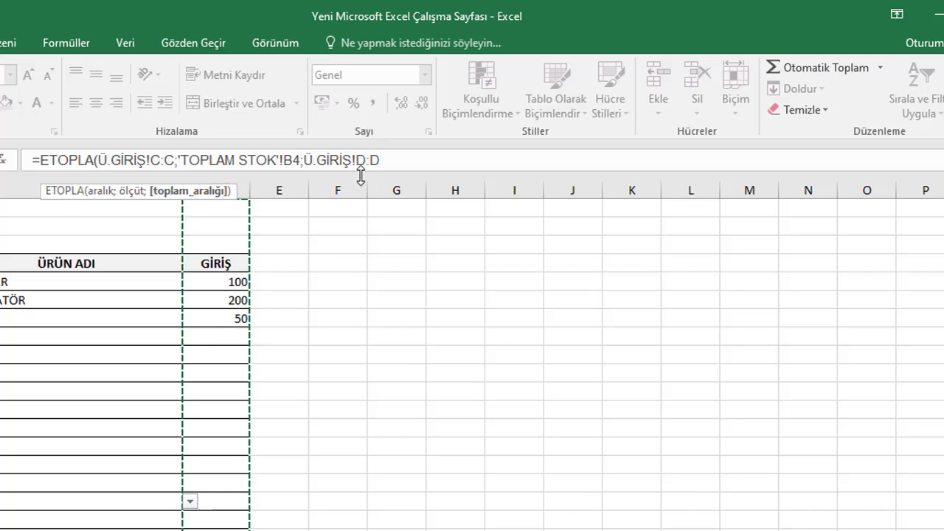
pyautogui.write(')')
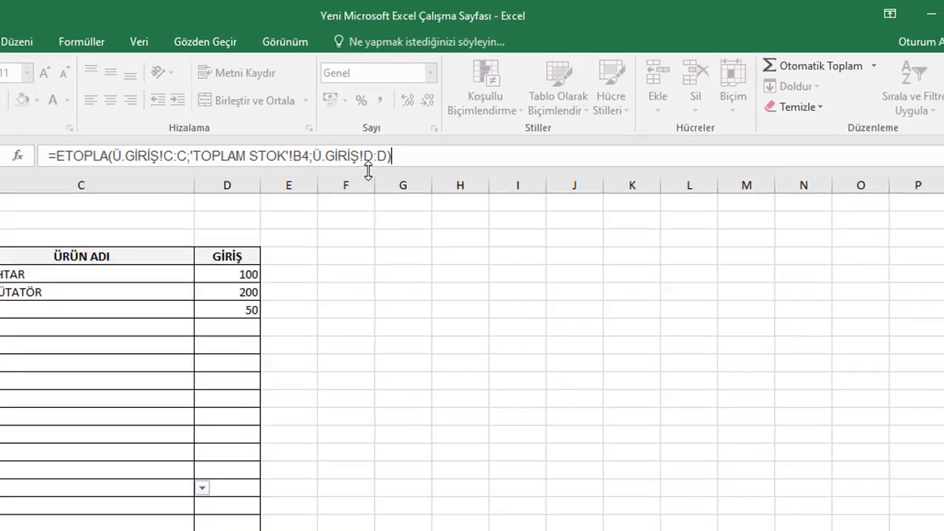
pyautogui.press('Return')
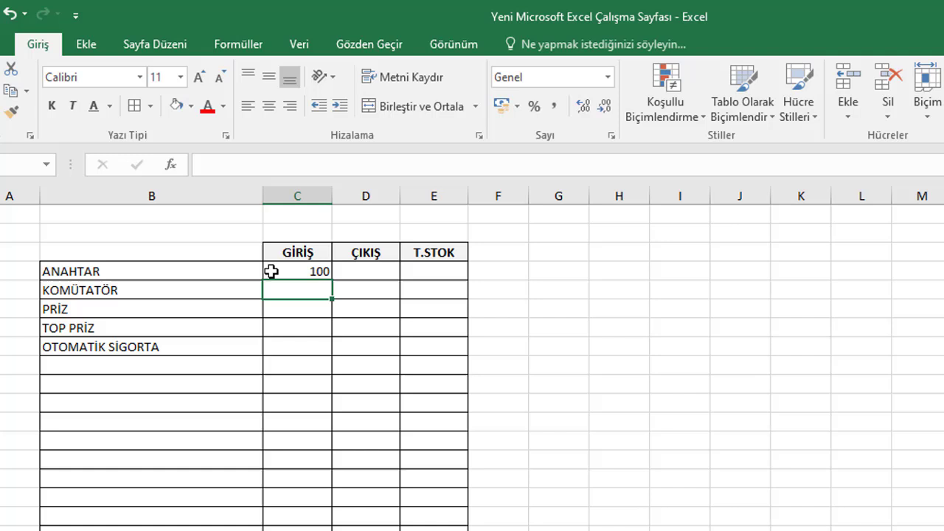
# - After checking the C4 formula, change the quantity header from GİRİŞ to ÇIKIŞ
pyautogui.click(272, 272)
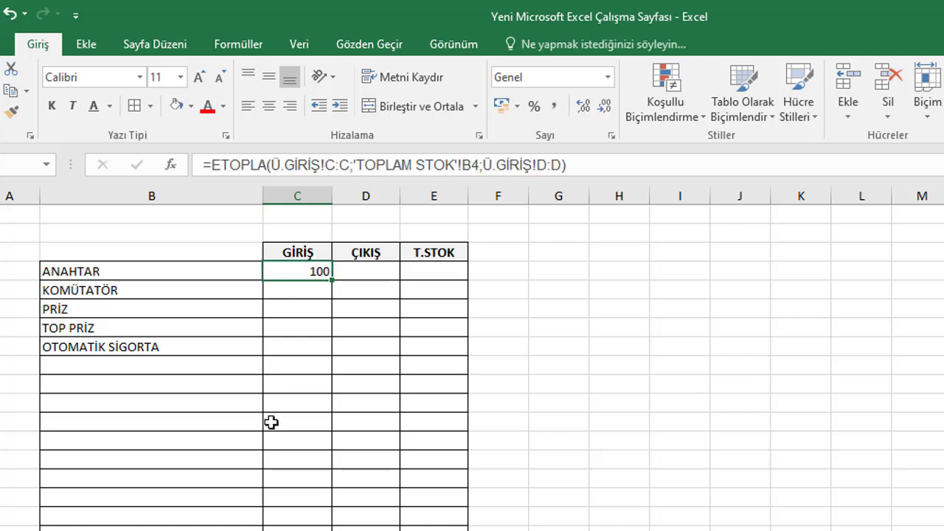
pyautogui.hotkey('ctrl', 'pageup')
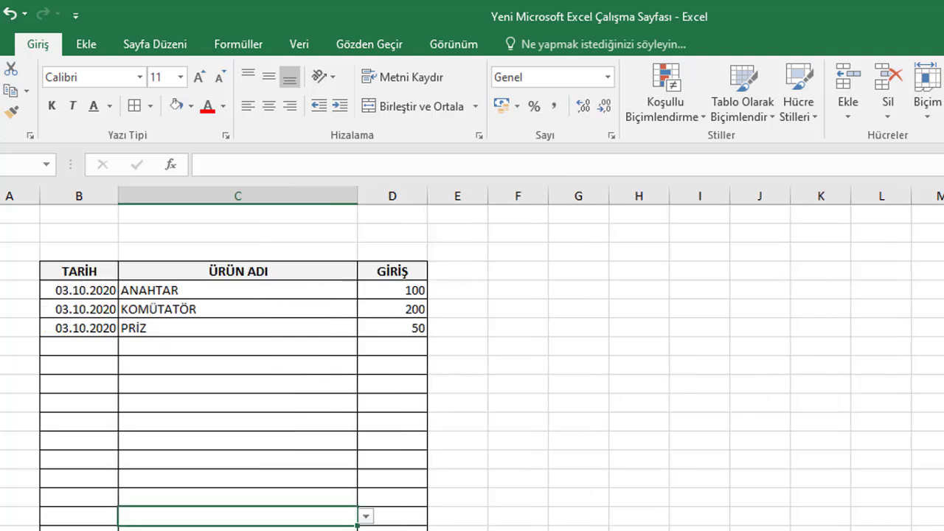
pyautogui.hotkey('ctrl', 'pagedown')
pyautogui.hotkey('ctrl', 'pagedown')
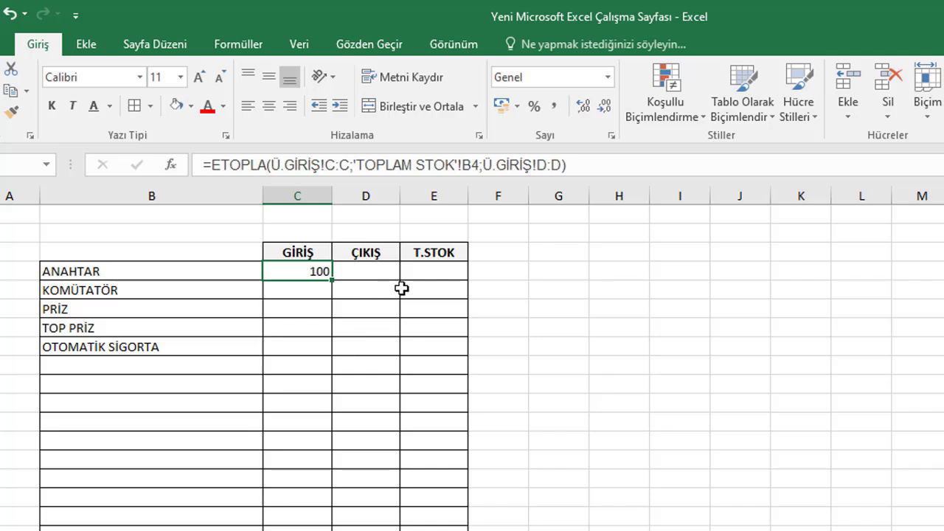
pyautogui.click(377, 268)
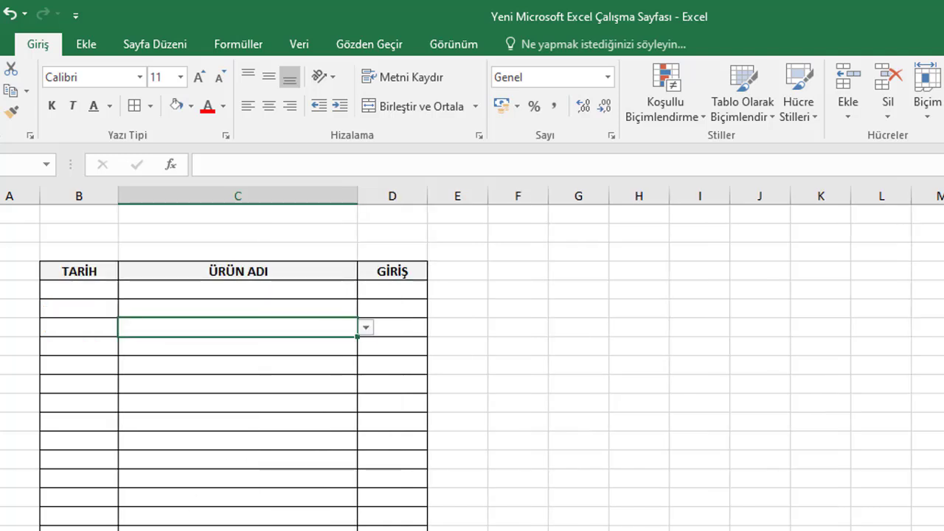
pyautogui.click(390, 273)
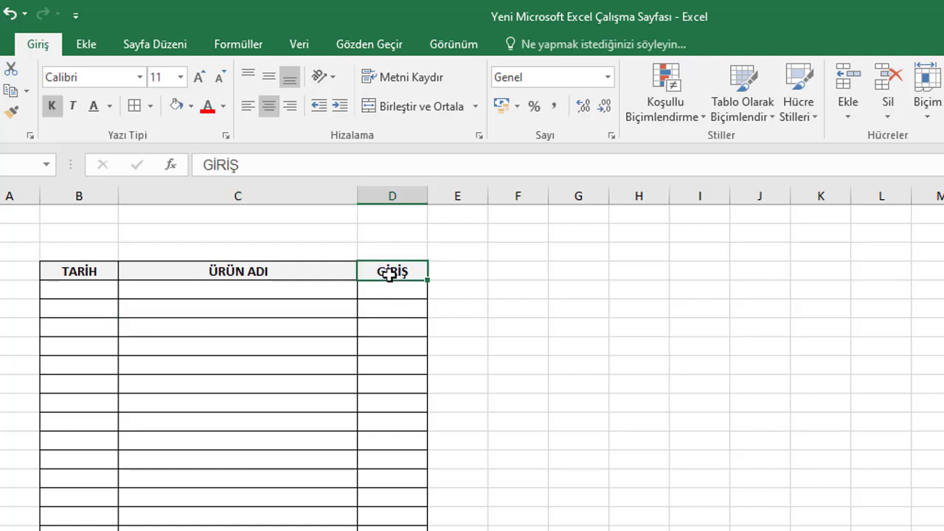
pyautogui.write('ÇIK')
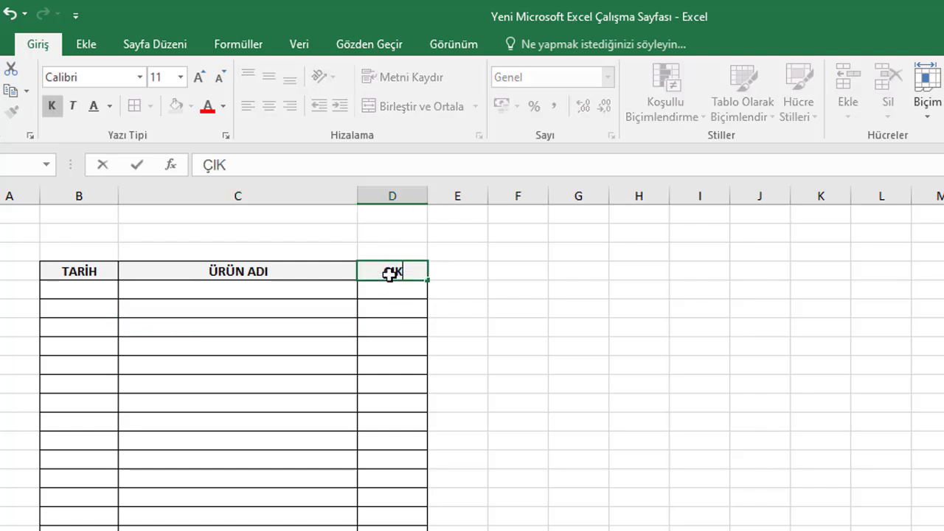
pyautogui.write('IŞ')
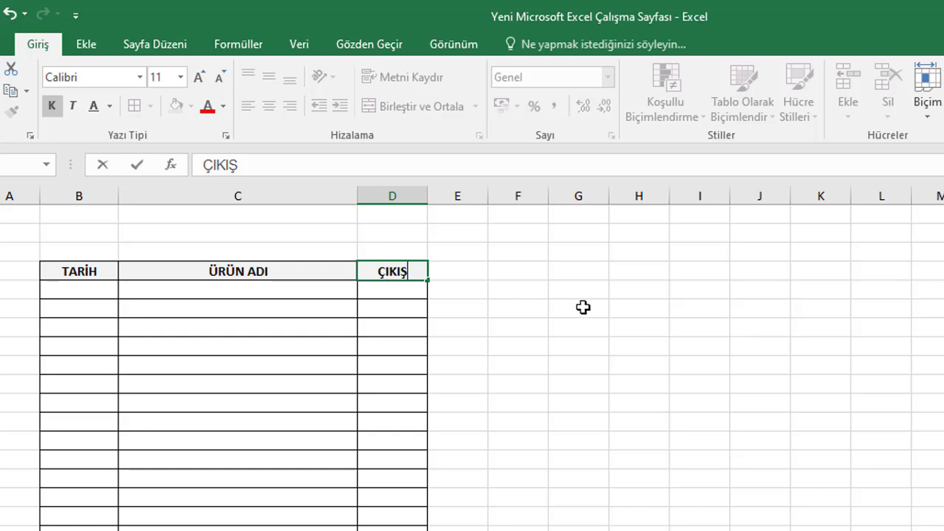
pyautogui.click(583, 307)
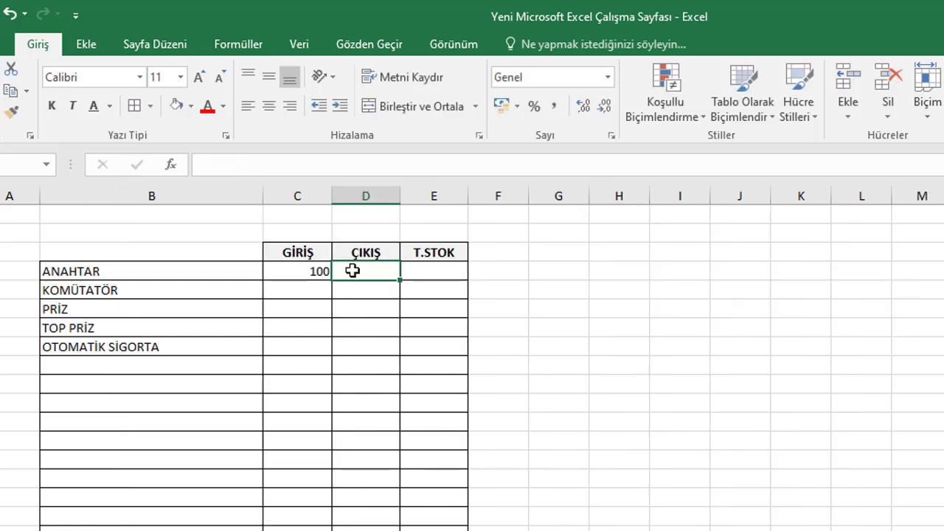
# - Enter =ETOPLA(Ü.ÇIKIŞ!C:C;'TOPLAM STOK'!B4;Ü.ÇIKIŞ!D:D) in D4 for ANAHTAR's exits
pyautogui.write('=')
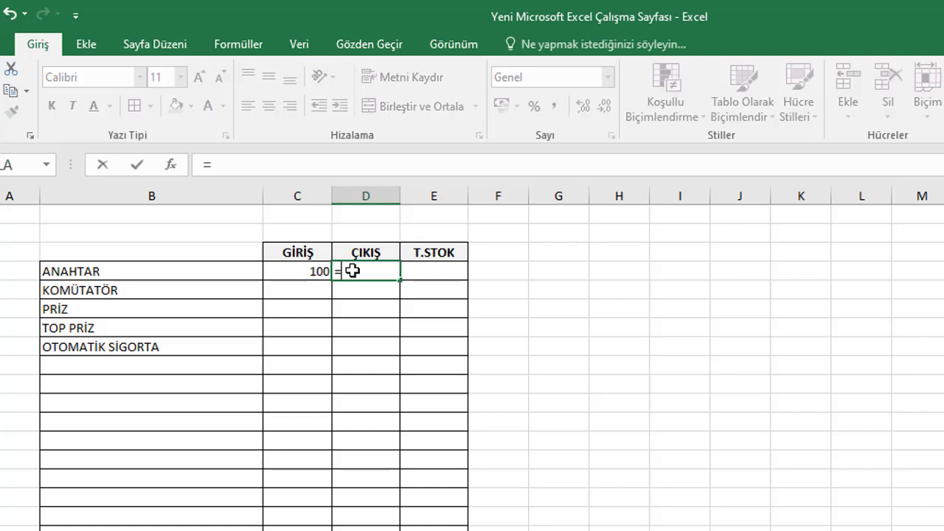
pyautogui.write('ETOPLA')
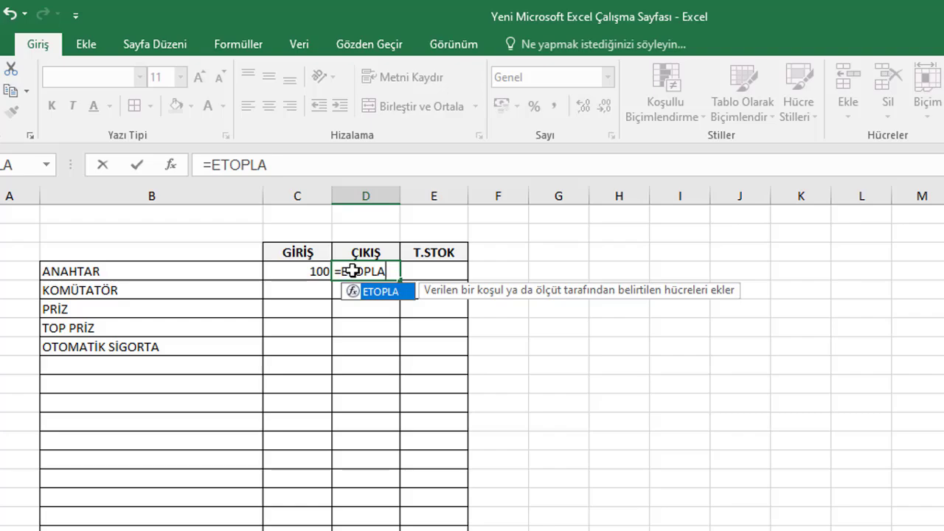
pyautogui.write('(')
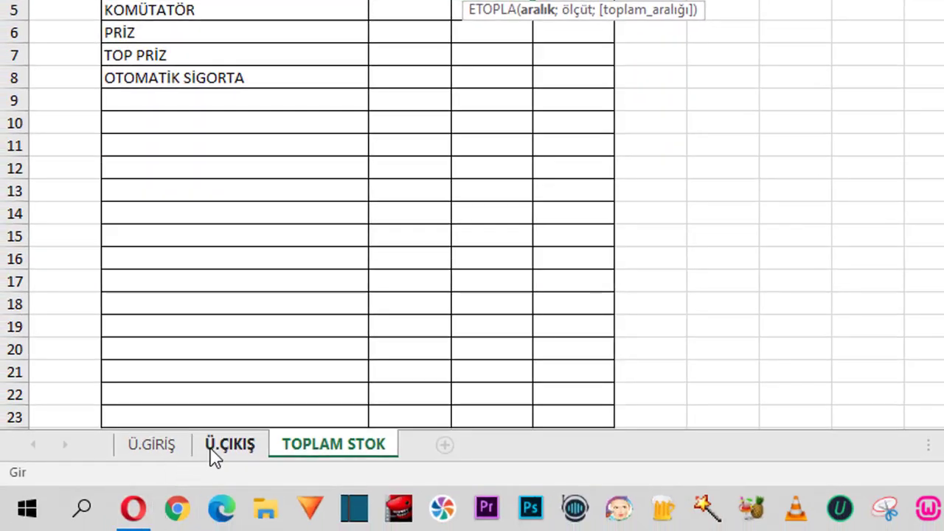
pyautogui.click(141, 478)
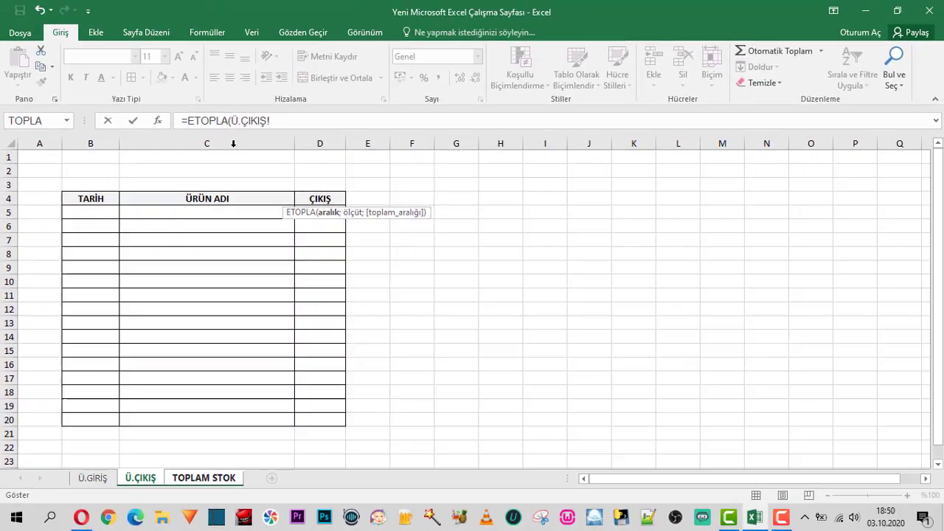
pyautogui.click(233, 144)
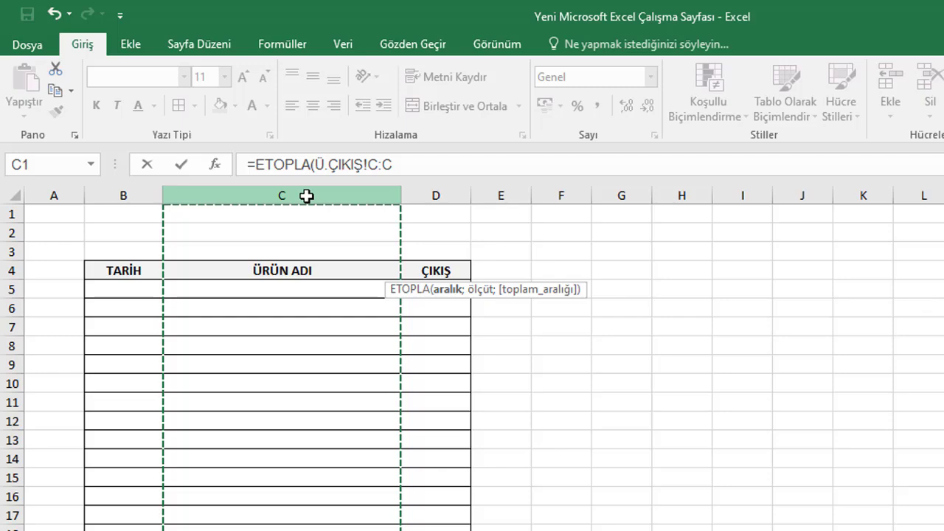
pyautogui.click(438, 157)
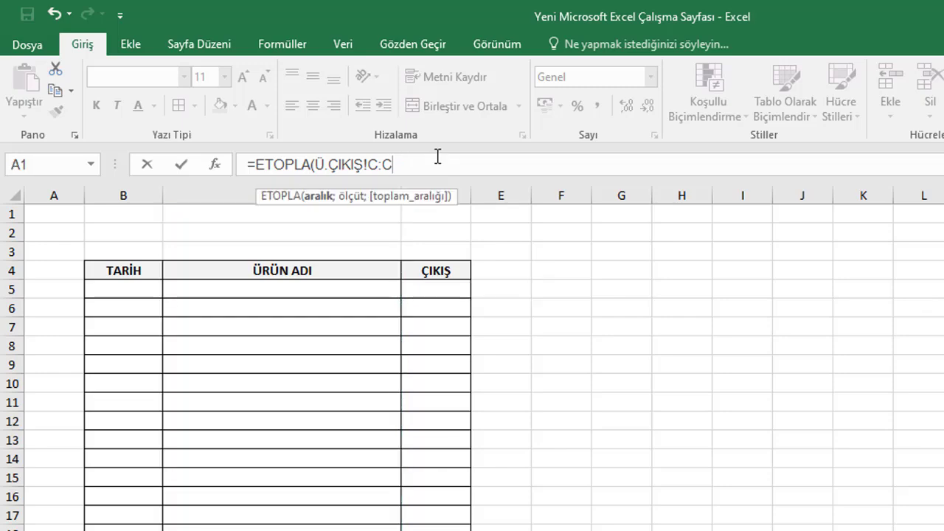
pyautogui.write(';')
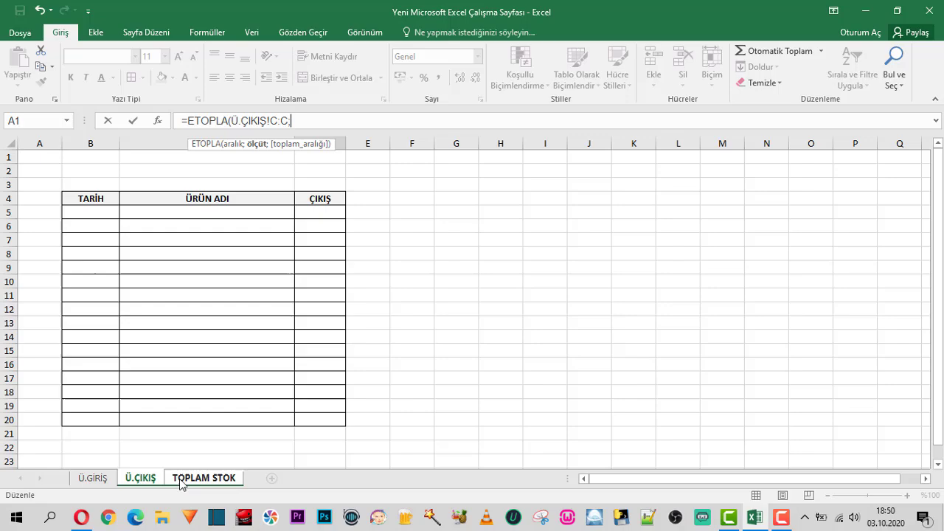
pyautogui.click(185, 479)
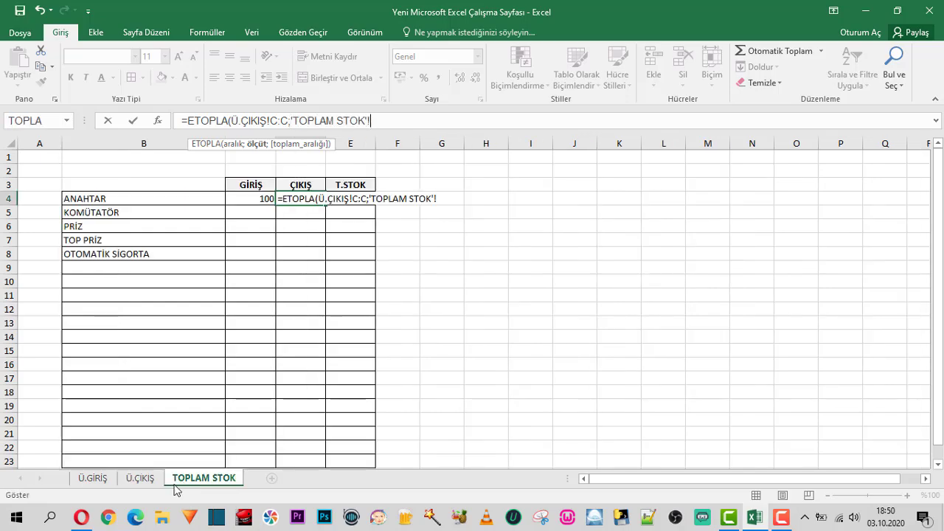
pyautogui.click(109, 199)
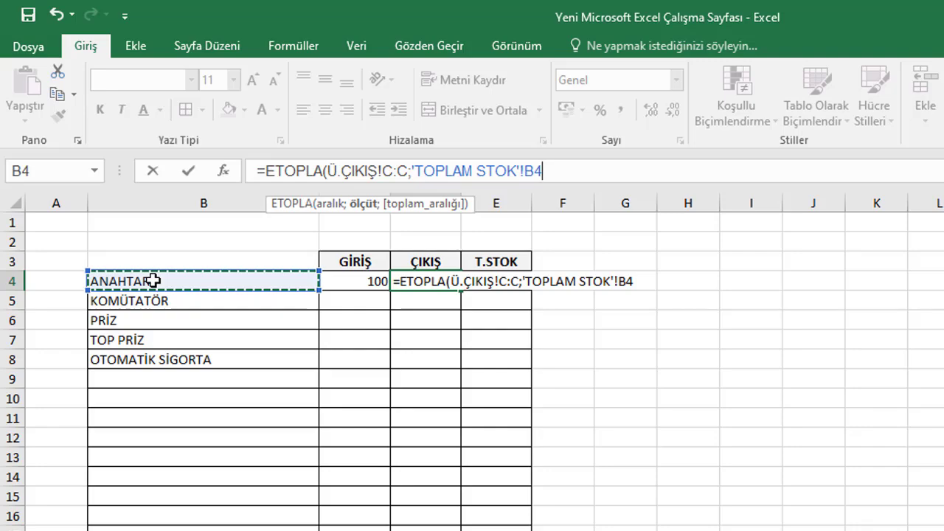
pyautogui.write(';')
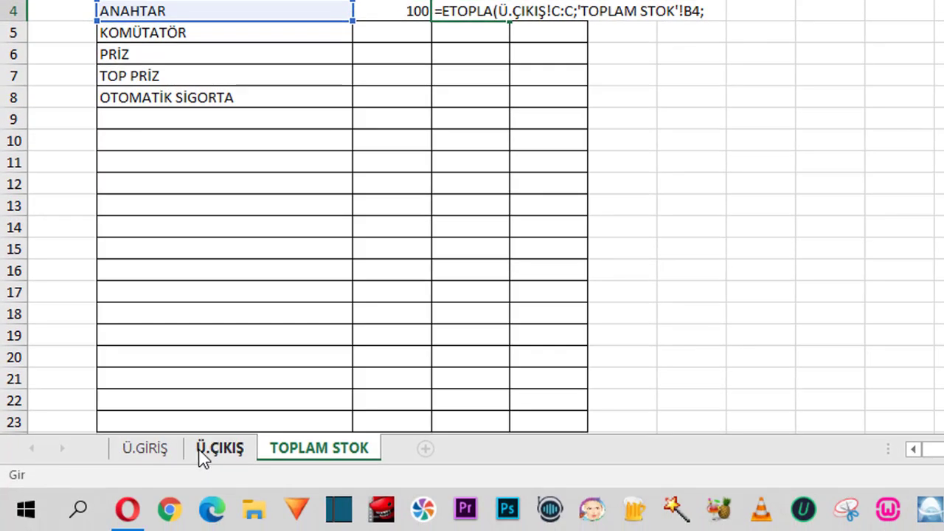
pyautogui.click(206, 453)
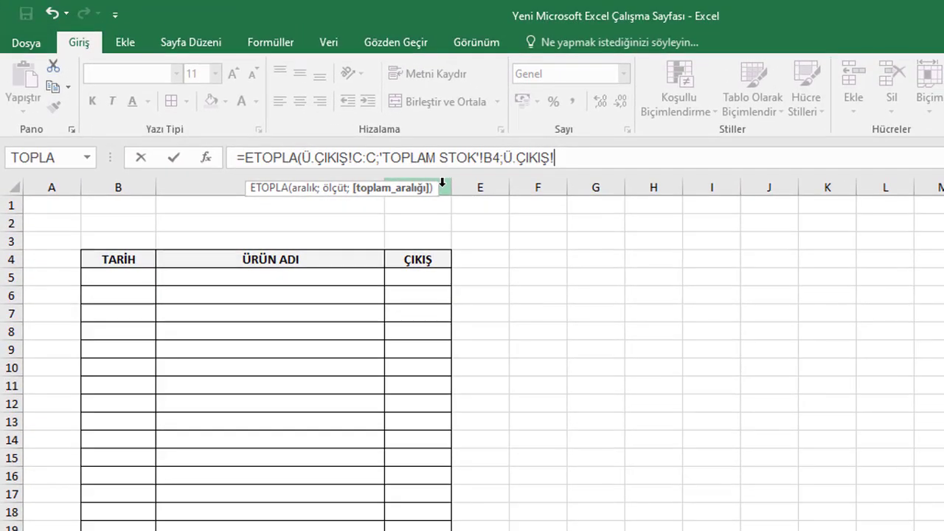
pyautogui.click(443, 182)
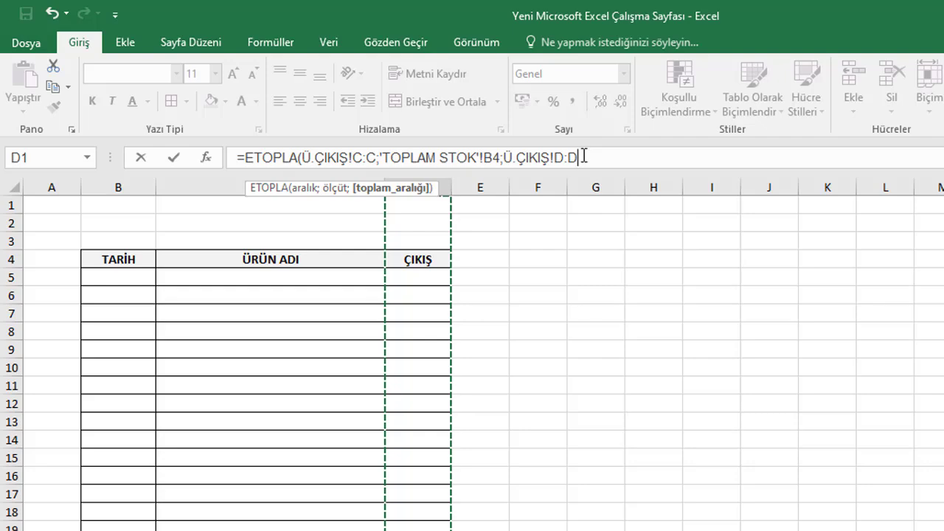
pyautogui.press('Return')
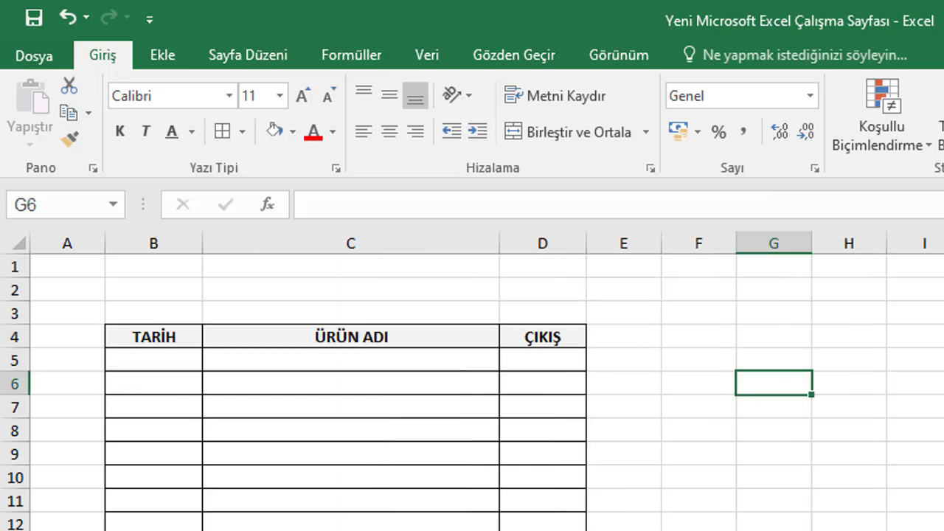
# - Log an exit of 20 ANAHTAR in row 5 of Ü.ÇIKIŞ
pyautogui.click(465, 366)
pyautogui.click(509, 360)
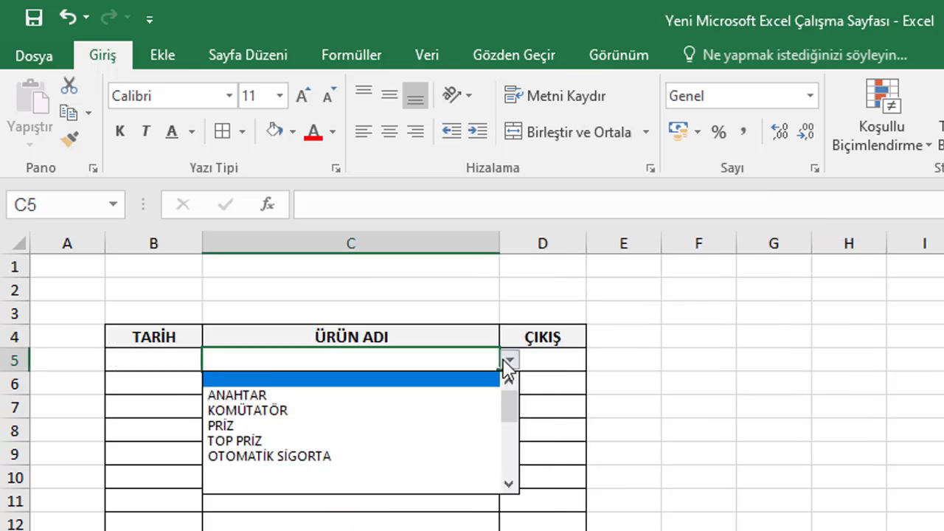
pyautogui.click(337, 395)
pyautogui.click(549, 361)
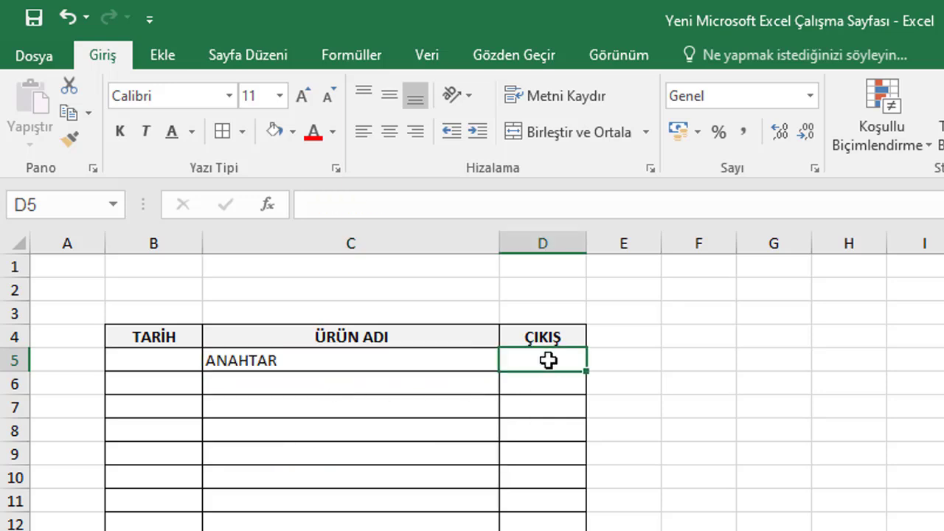
pyautogui.write('20')
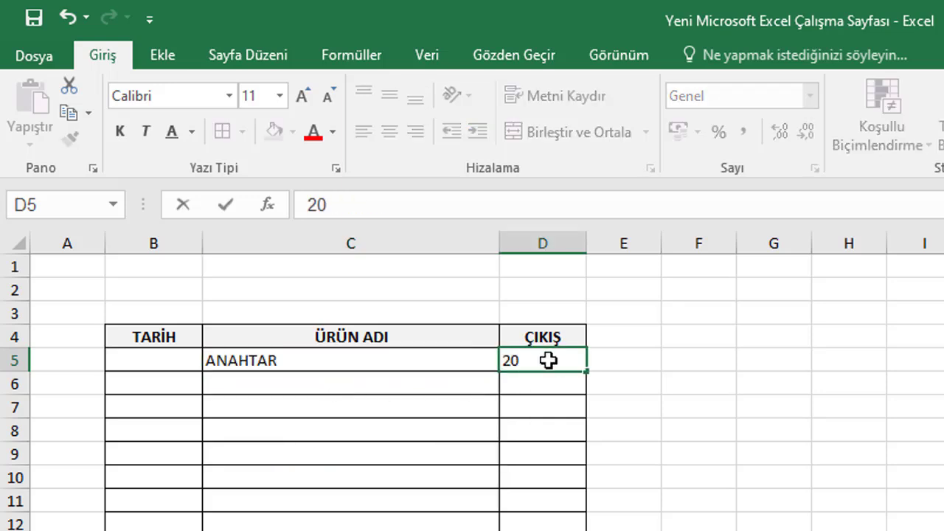
pyautogui.press('Return')
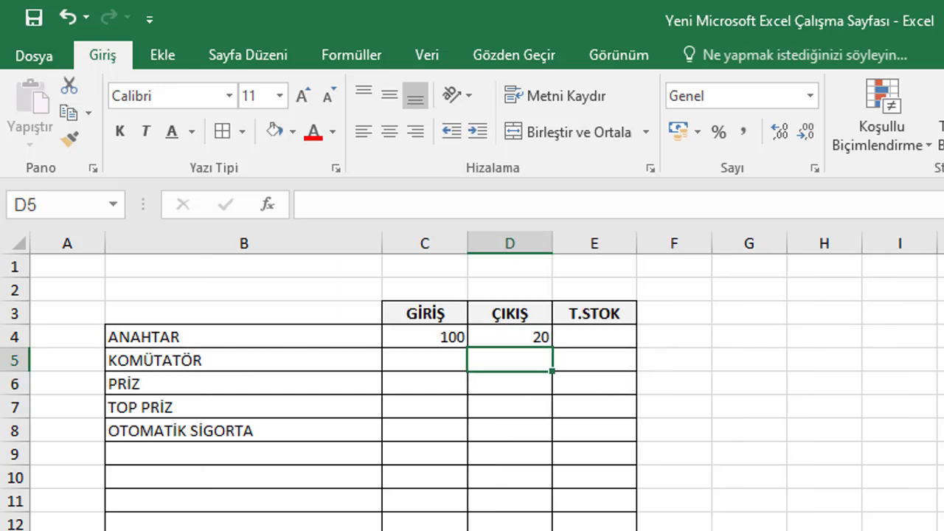
# - Enter =C4-D4 in E4 so ANAHTAR's remaining stock shows 80
pyautogui.click(540, 335)
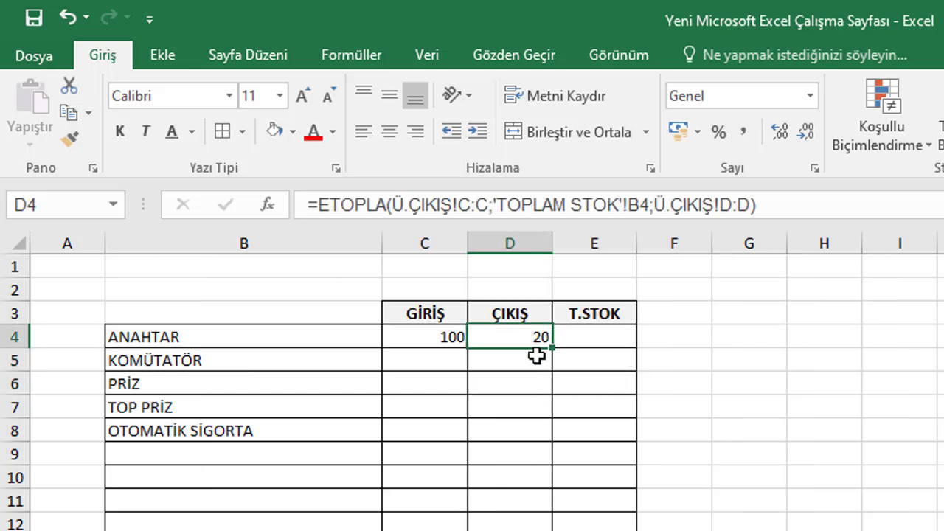
pyautogui.click(603, 337)
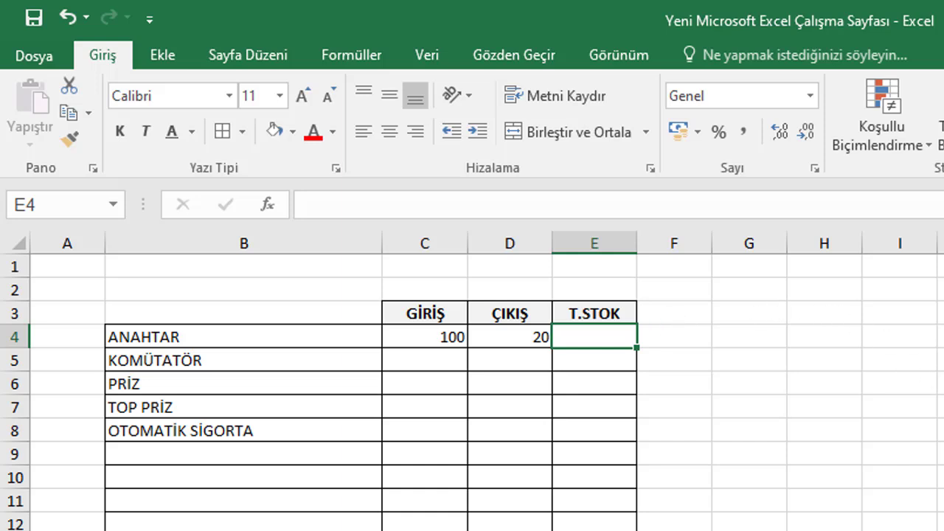
pyautogui.write('=')
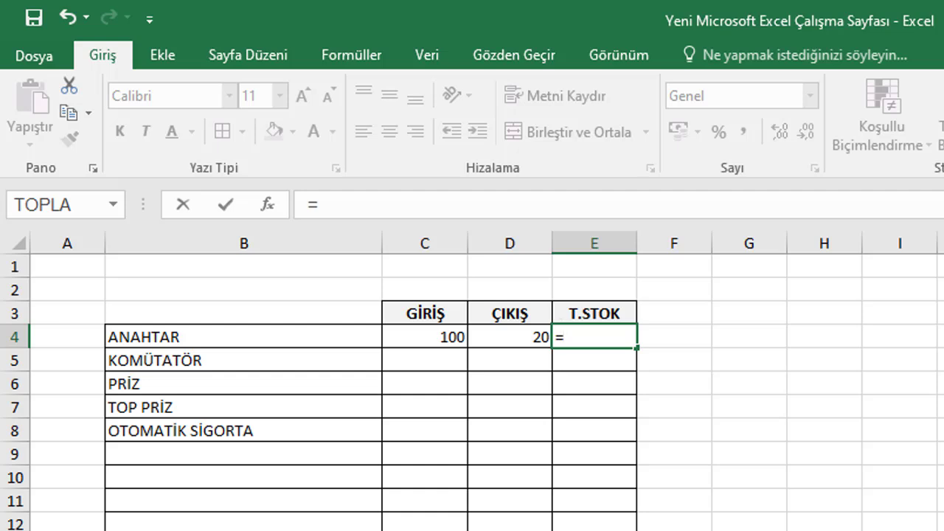
pyautogui.write('D4-')
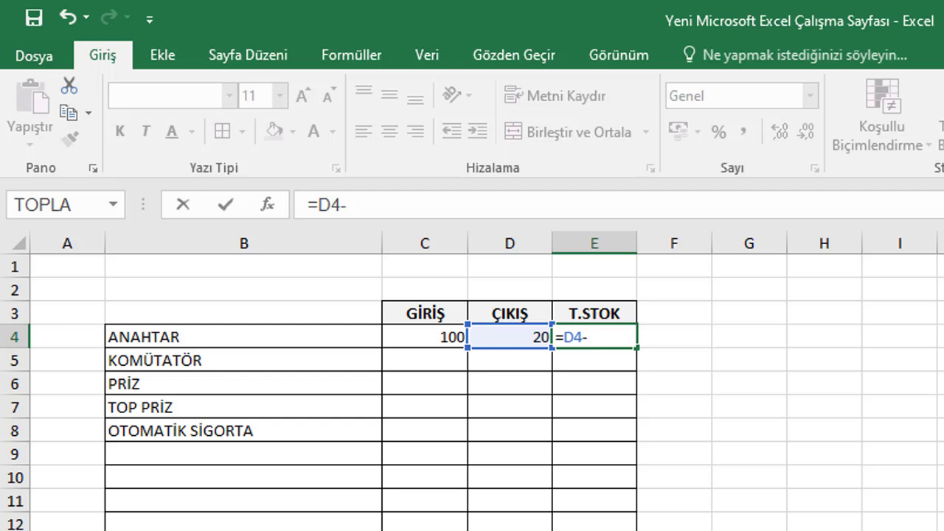
pyautogui.press('BackSpace')
pyautogui.press('BackSpace')
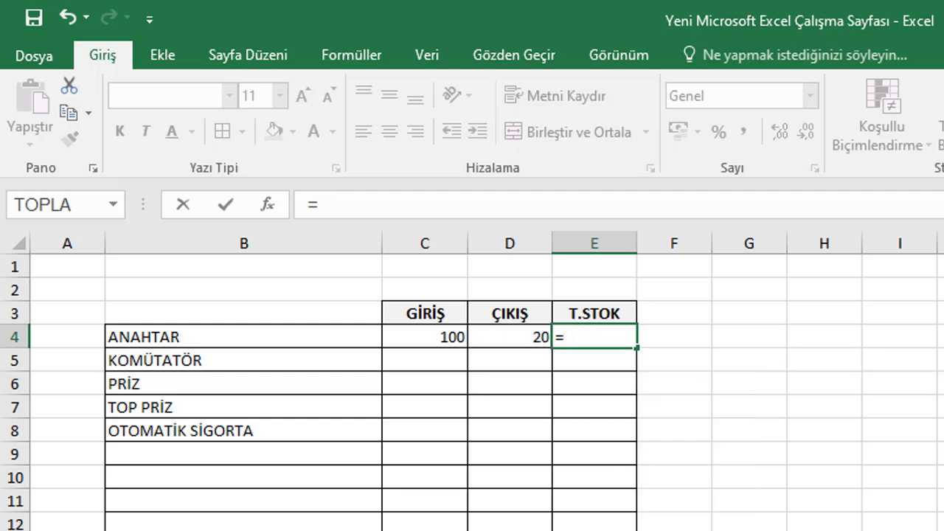
pyautogui.write('C')
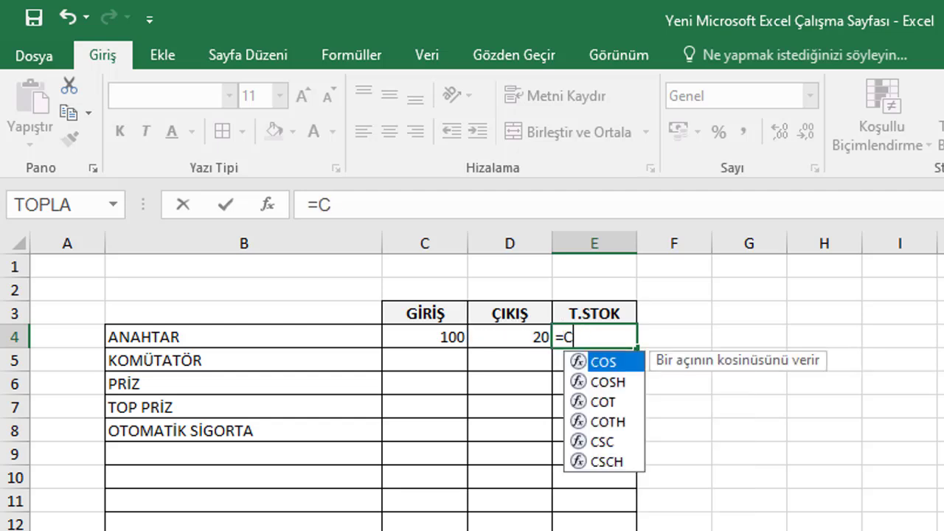
pyautogui.write('4-')
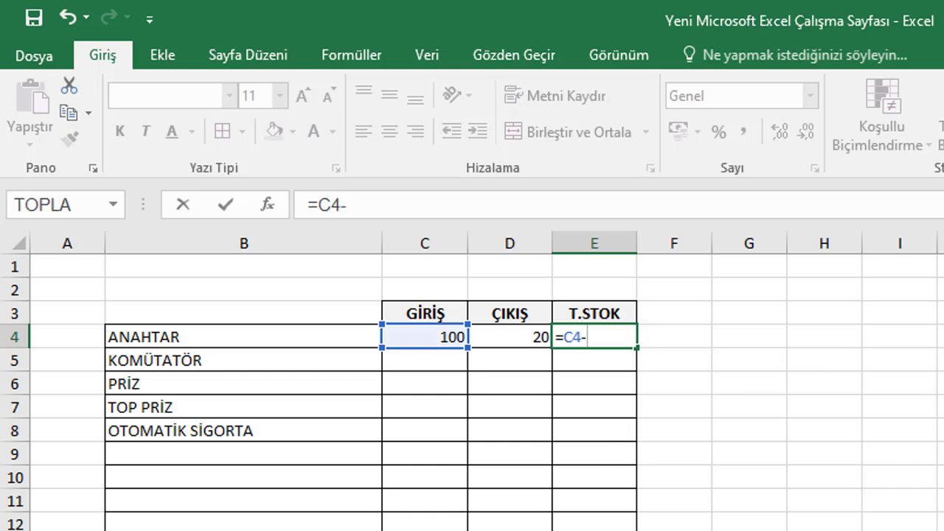
pyautogui.write('D4')
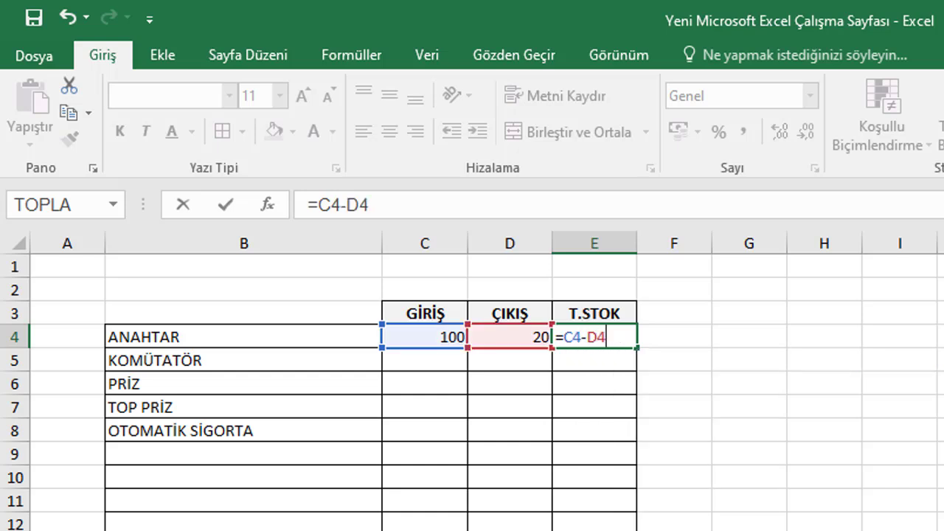
pyautogui.press('Return')
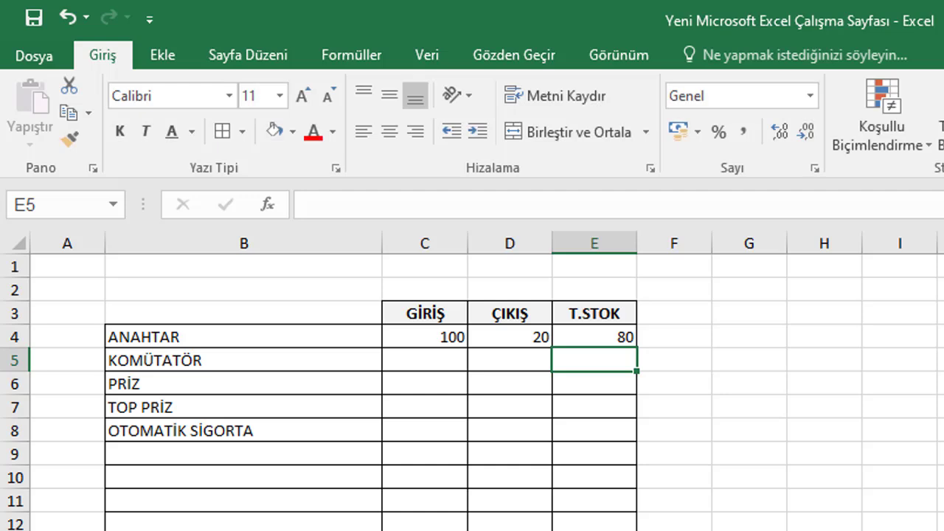
# - Review the formulas in C4, D4 and E4
pyautogui.click(849, 432)
pyautogui.click(434, 341)
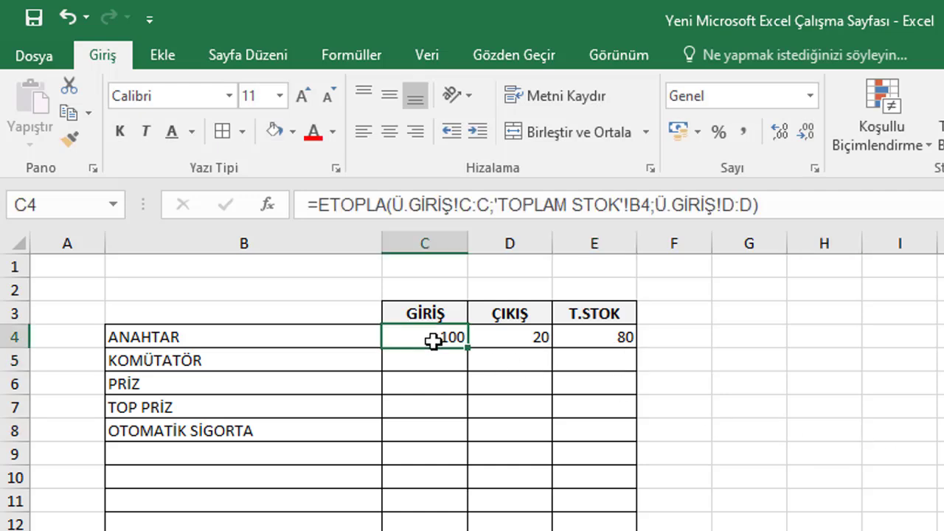
pyautogui.click(497, 338)
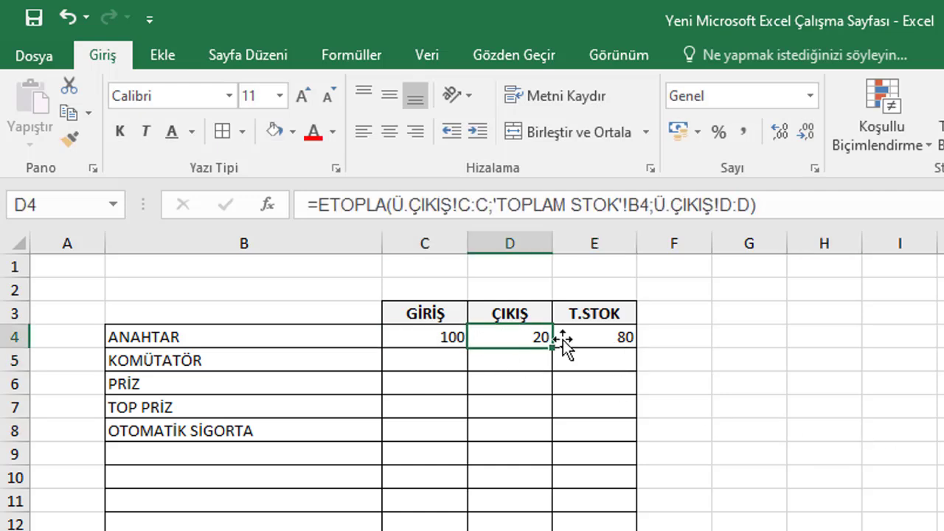
pyautogui.click(615, 338)
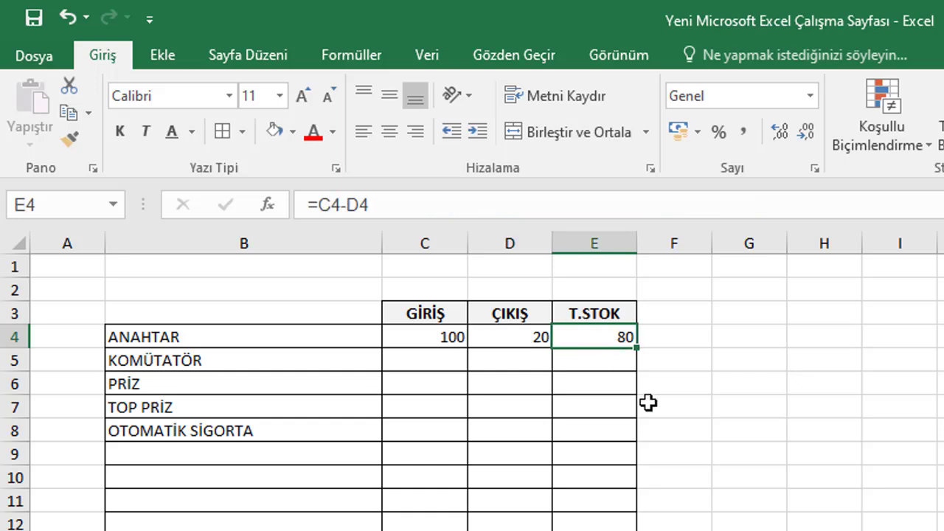
# - Change the E3 header from T.STOK to KALAN STOK and widen column E
pyautogui.click(583, 316)
pyautogui.doubleClick(583, 316)
pyautogui.moveTo(570, 313); pyautogui.dragTo(580, 314)
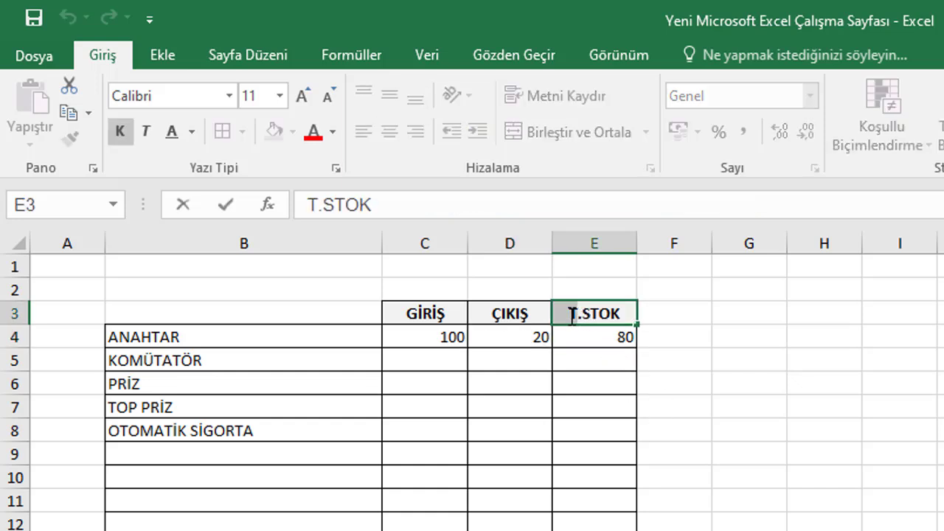
pyautogui.write('KALAN')
pyautogui.click(748, 360)
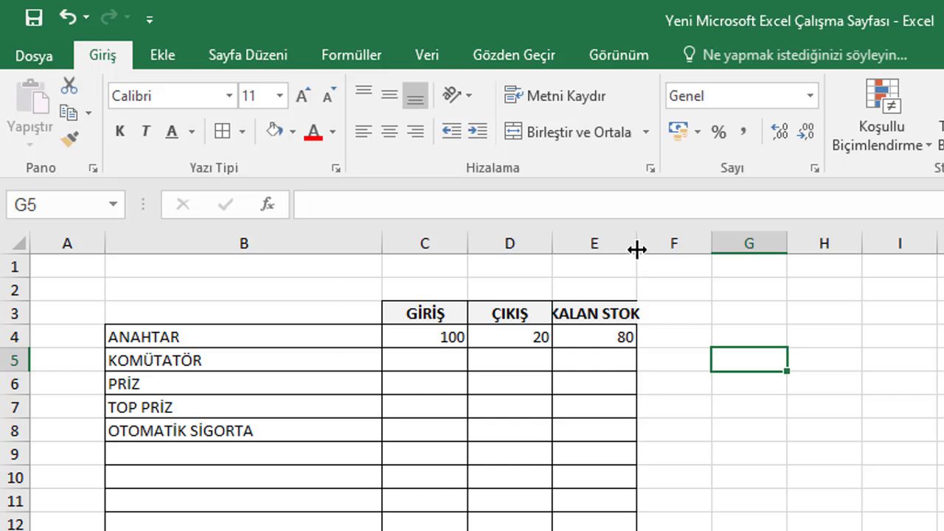
pyautogui.moveTo(636, 248); pyautogui.dragTo(658, 248)
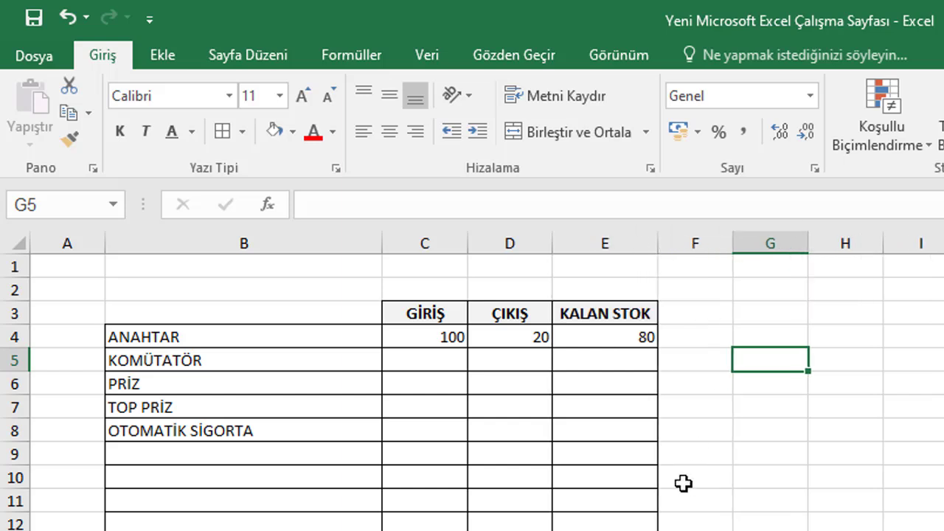
pyautogui.click(697, 484)
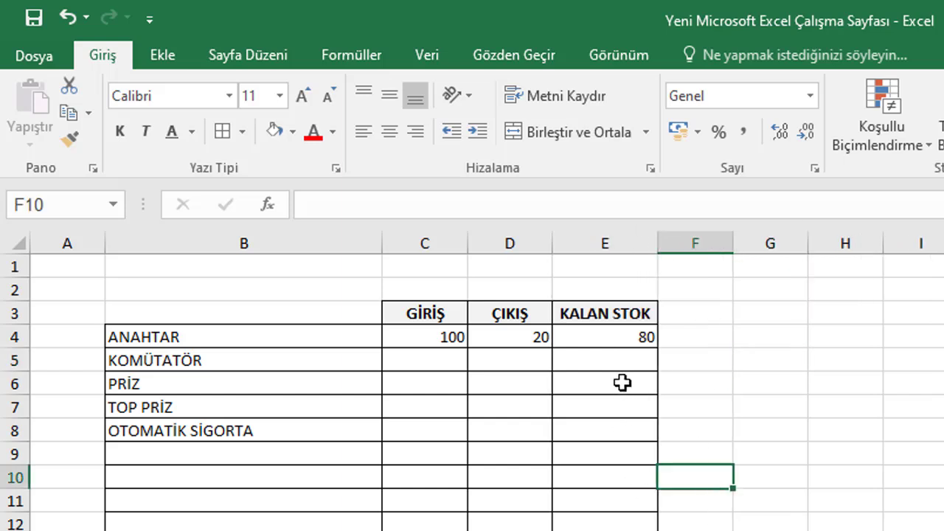
# - Fill the C4:E4 formulas down through row 23 for all products
pyautogui.moveTo(451, 339); pyautogui.dragTo(613, 336)
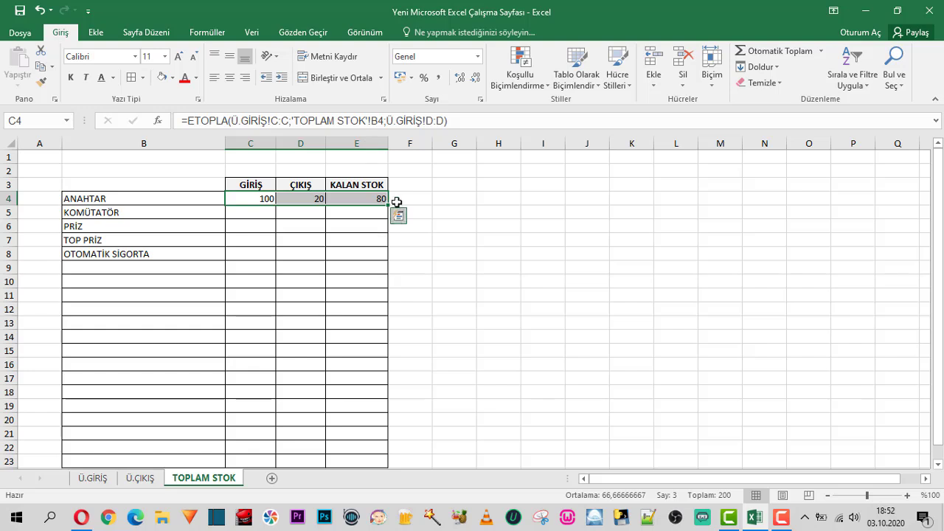
pyautogui.moveTo(387, 206)
pyautogui.mouseDown()
pyautogui.moveTo(356, 383)
pyautogui.moveTo(377, 463)
pyautogui.mouseUp()
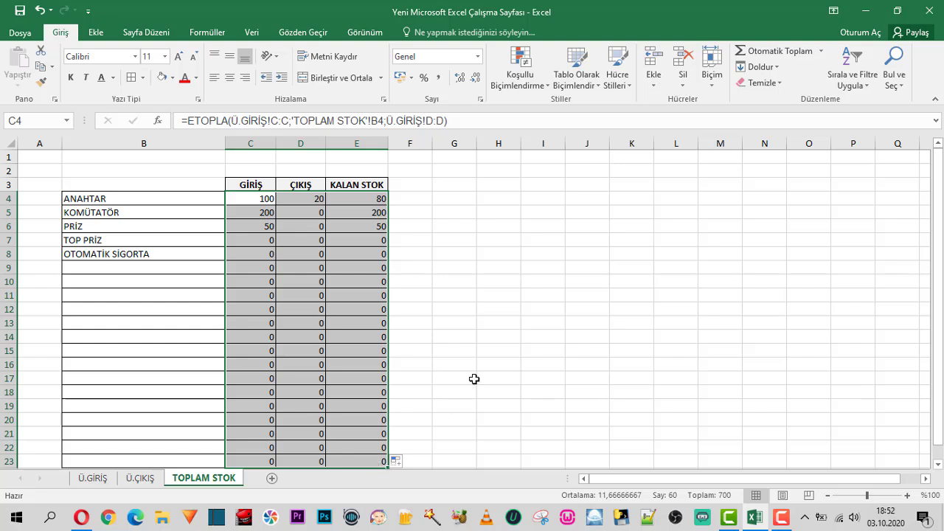
pyautogui.click(478, 355)
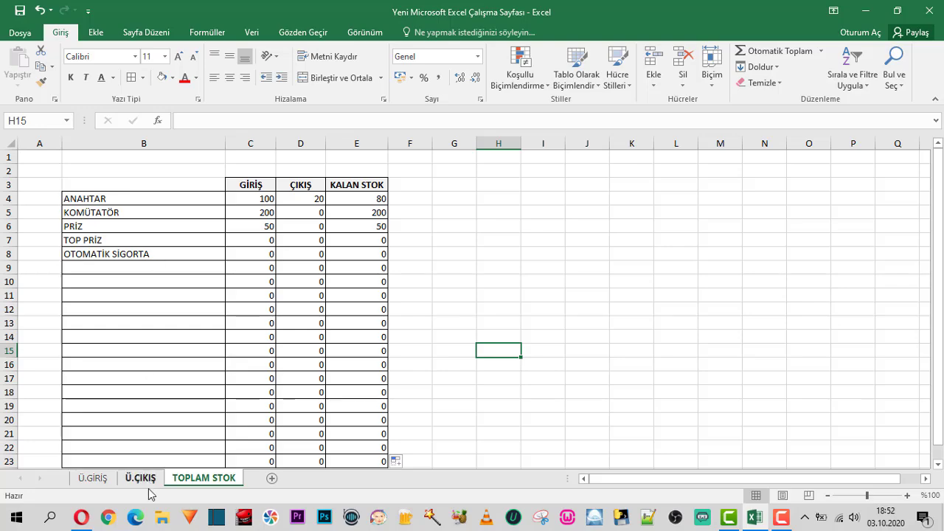
# - On the Ü.GİRİŞ sheet, enter today's date (03.10.2020) in B8
pyautogui.click(103, 479)
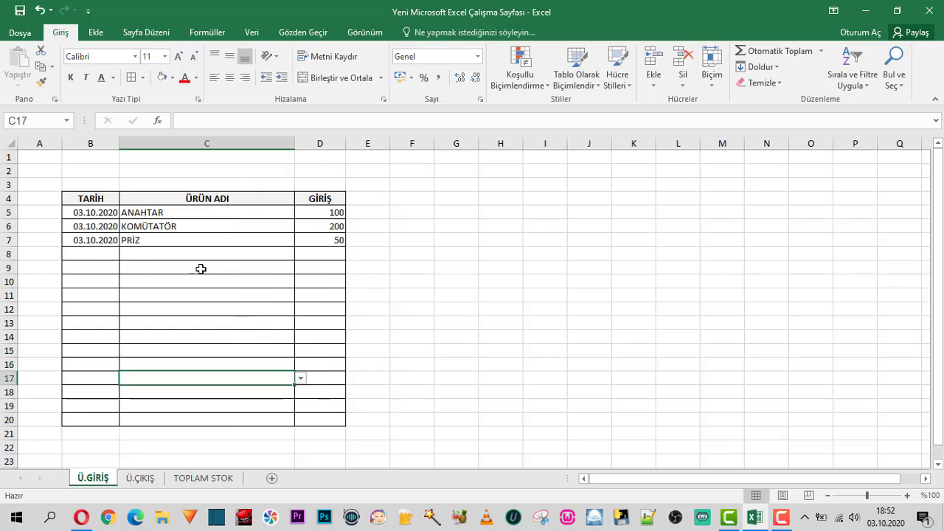
pyautogui.click(94, 253)
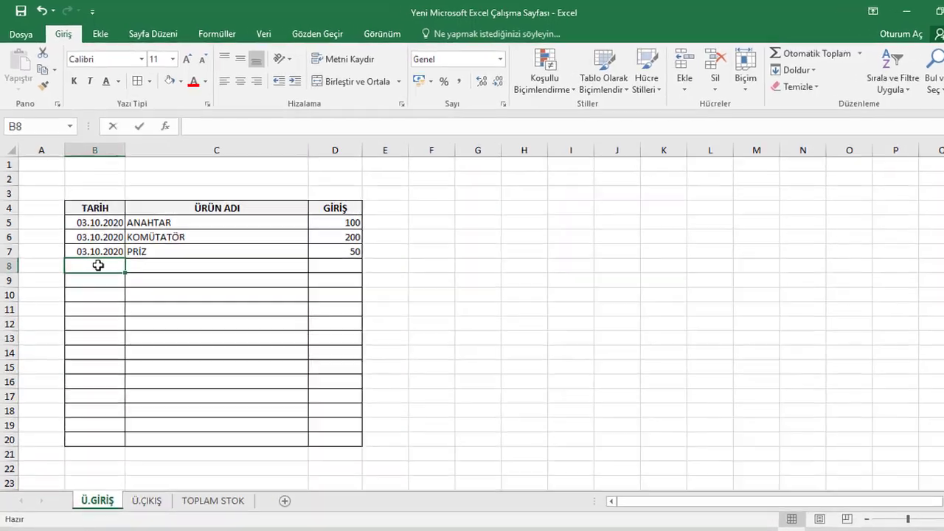
pyautogui.write(';')
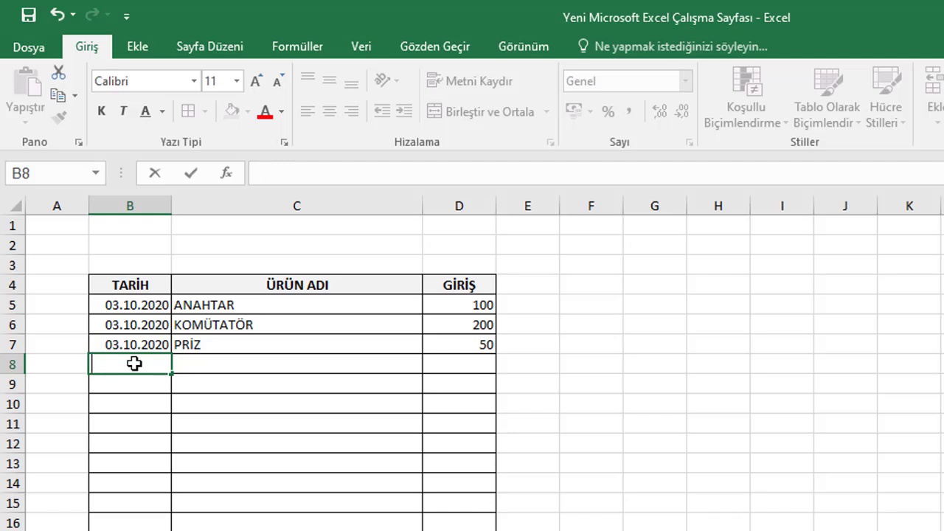
pyautogui.hotkey('ctrl', ';')
# - Record OTOMATİK SİGORTA in C8 with an entry quantity of 150 in D8
pyautogui.click(186, 364)
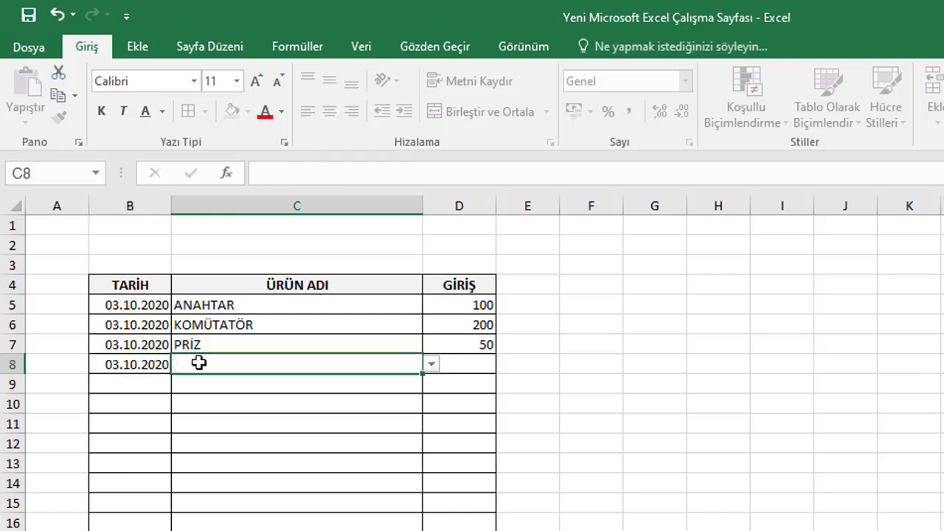
pyautogui.click(432, 363)
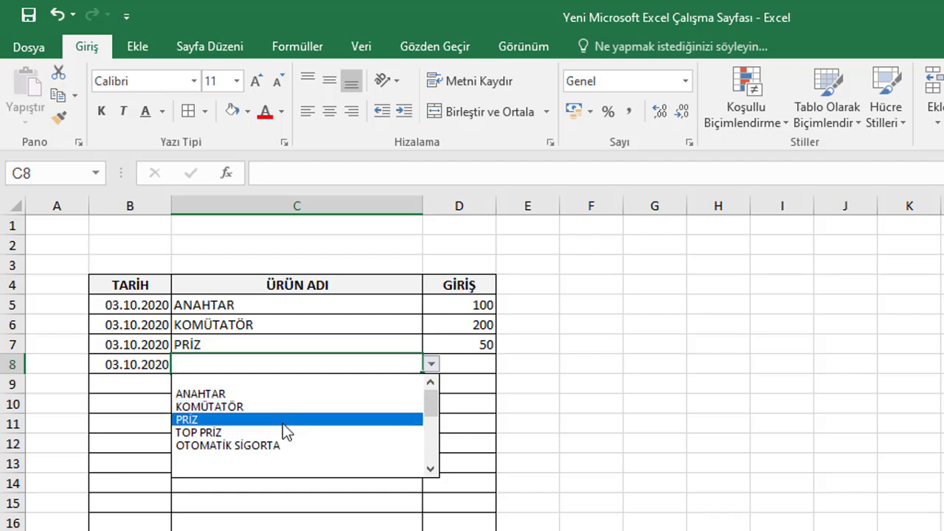
pyautogui.click(273, 446)
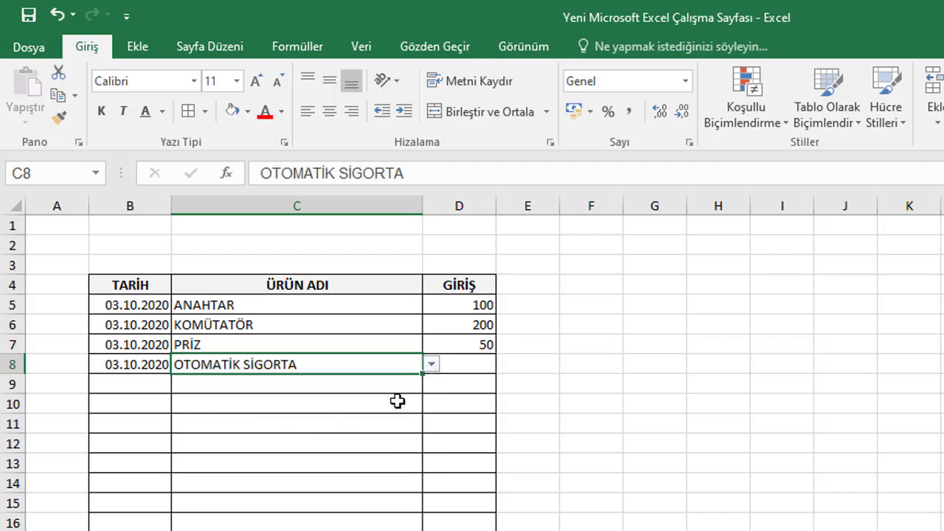
pyautogui.click(459, 365)
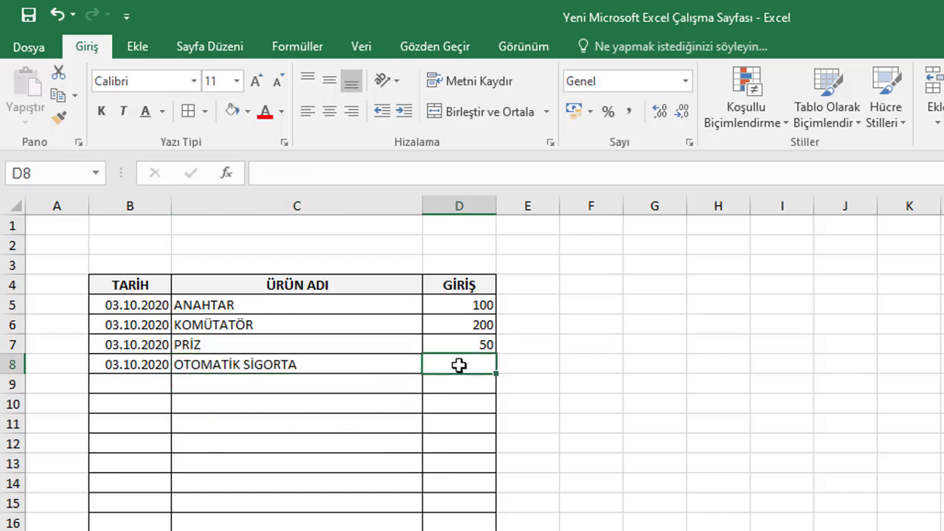
pyautogui.write('150')
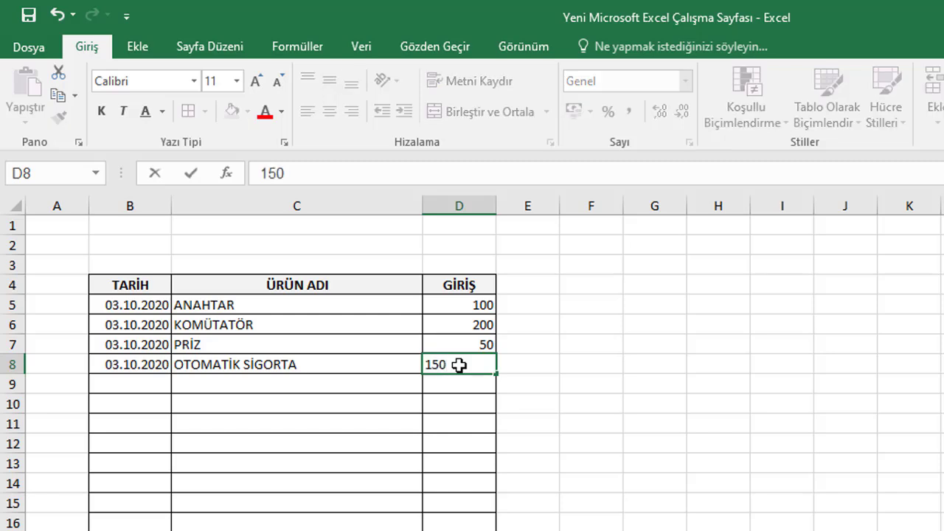
pyautogui.press('Return')
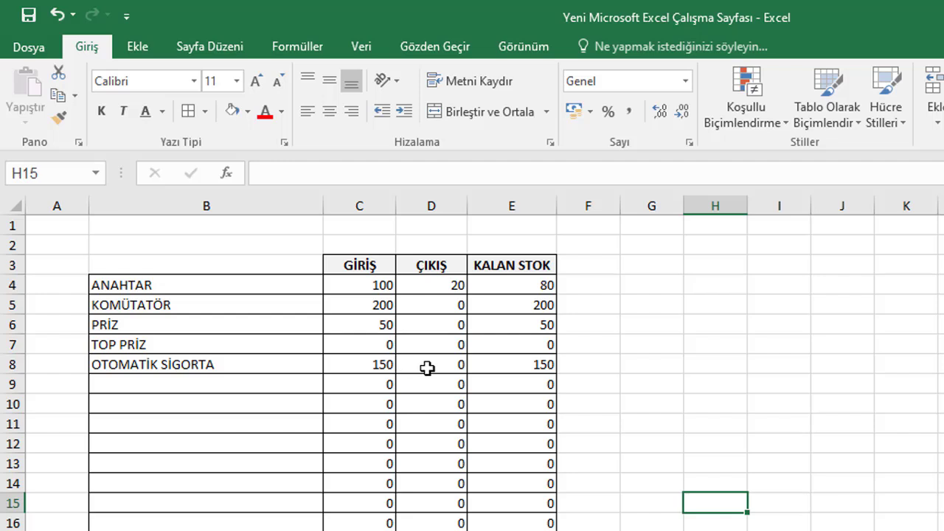
# - Check the ÇIKIŞ value and the KALAN STOK formula in E8 for the new entry
pyautogui.click(428, 368)
pyautogui.click(552, 366)
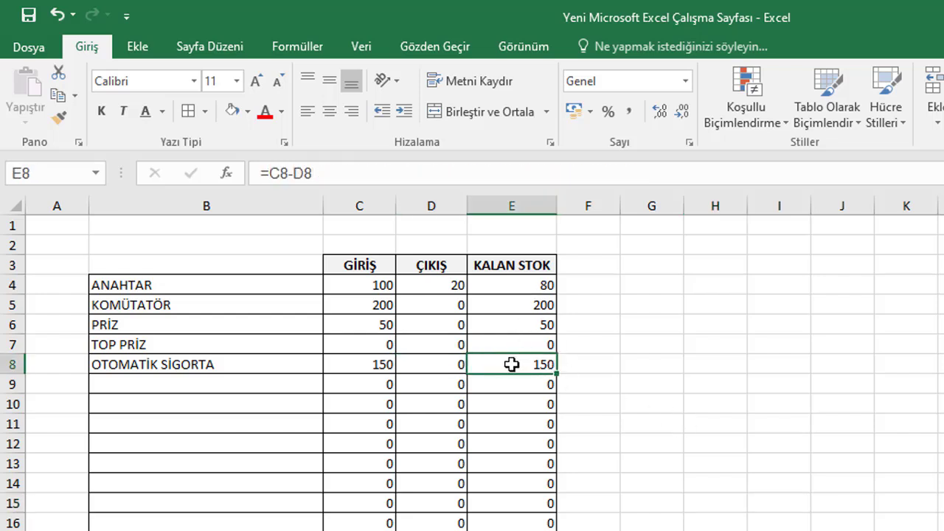
pyautogui.click(660, 365)
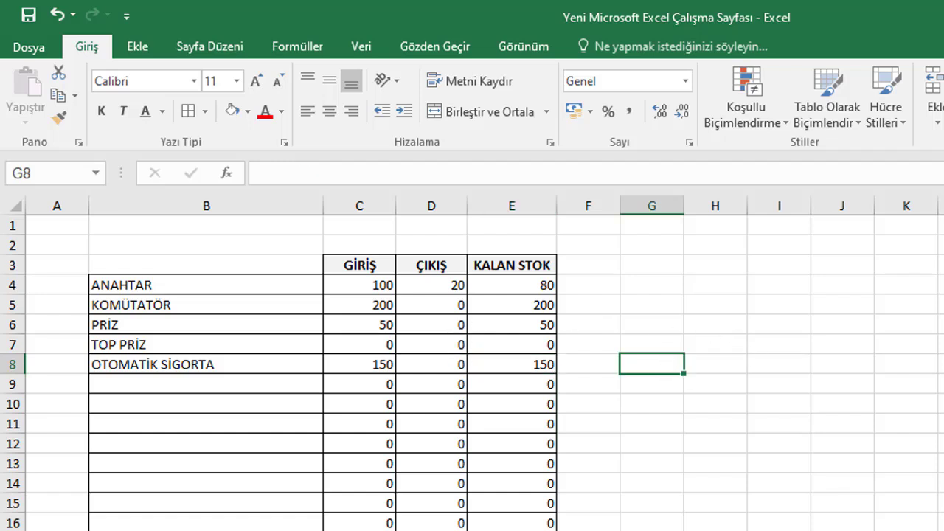
# - On the Ü.ÇIKIŞ sheet, choose OTOMATİK SİGORTA as the product in C6
pyautogui.hotkey('ctrl', 'pagedown')
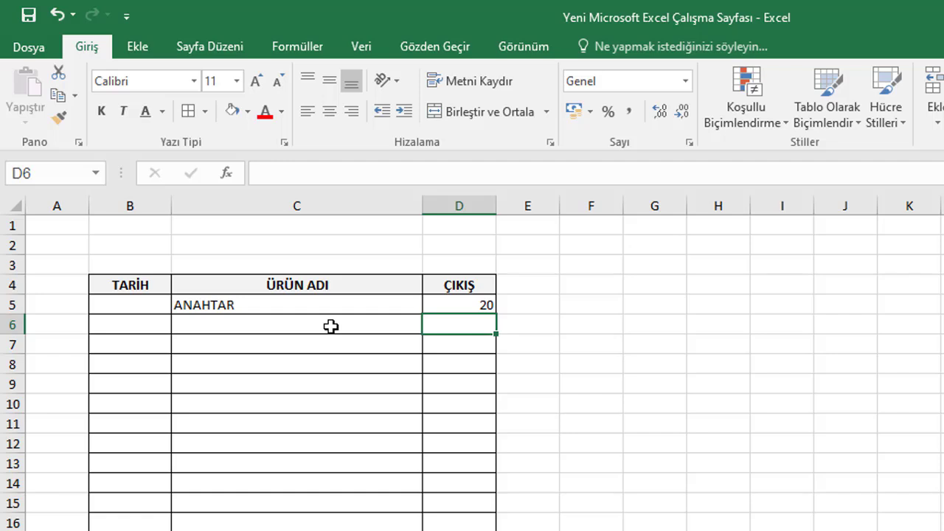
pyautogui.click(331, 326)
pyautogui.click(428, 327)
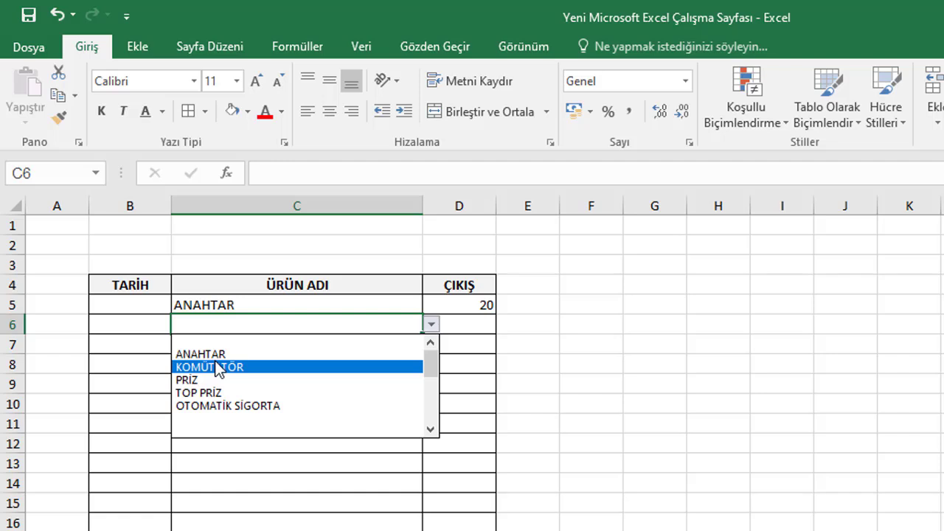
pyautogui.click(213, 406)
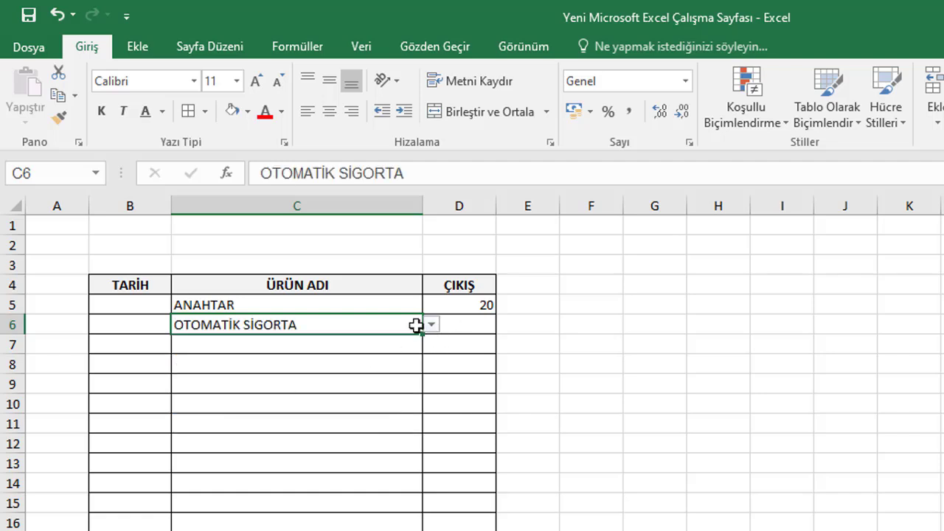
pyautogui.click(430, 324)
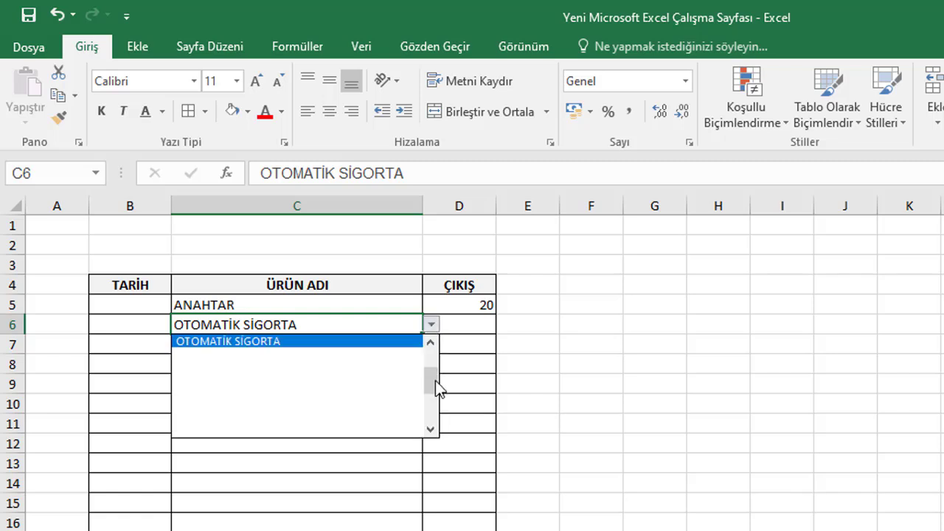
pyautogui.scroll(2, 435, 389)
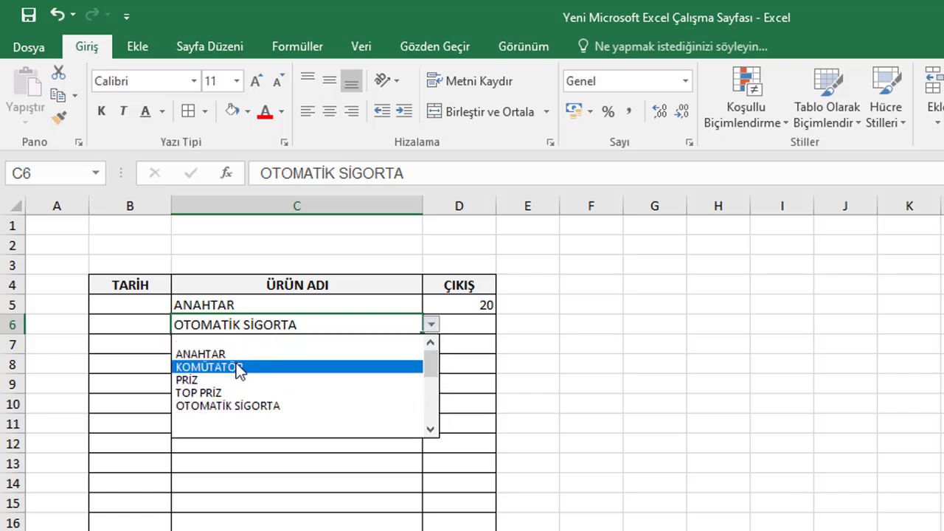
pyautogui.click(433, 325)
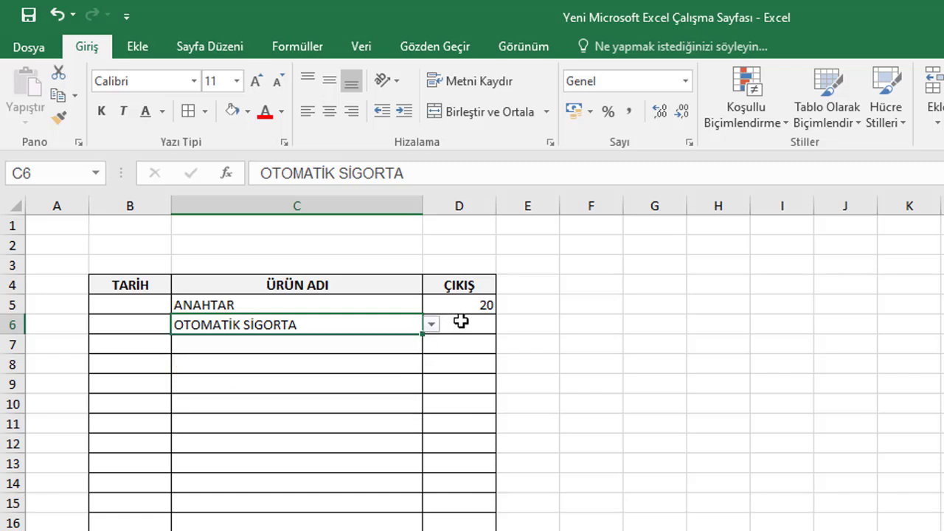
# - Enter an exit quantity of 20 in D6
pyautogui.click(461, 322)
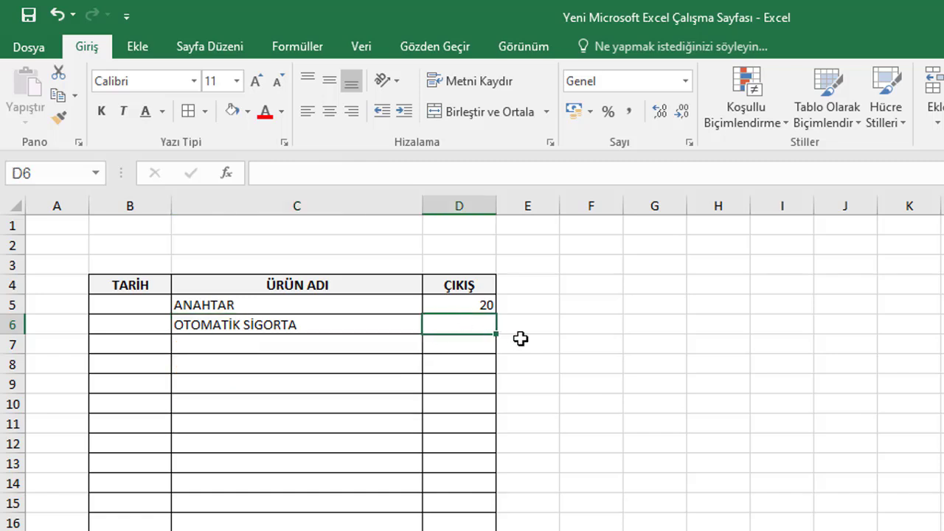
pyautogui.write('20')
pyautogui.press('Return')
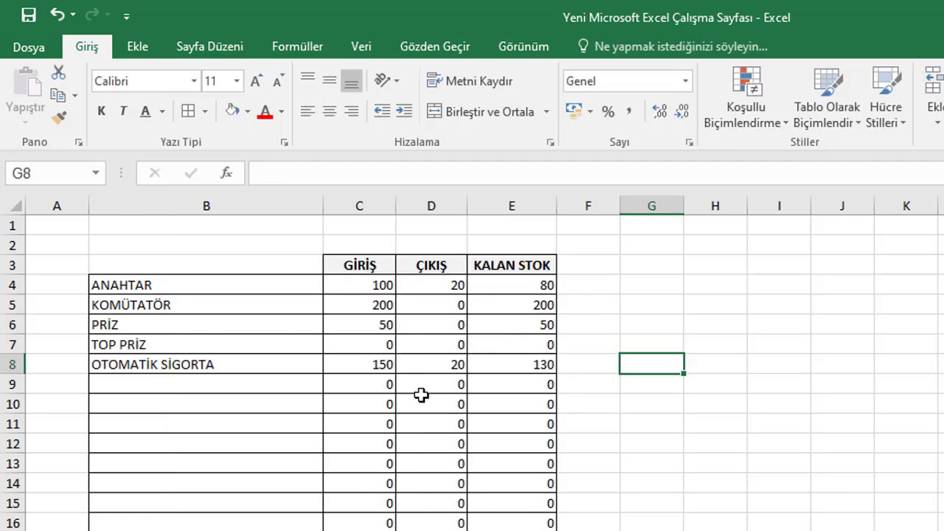
pyautogui.click(534, 366)
pyautogui.click(721, 458)
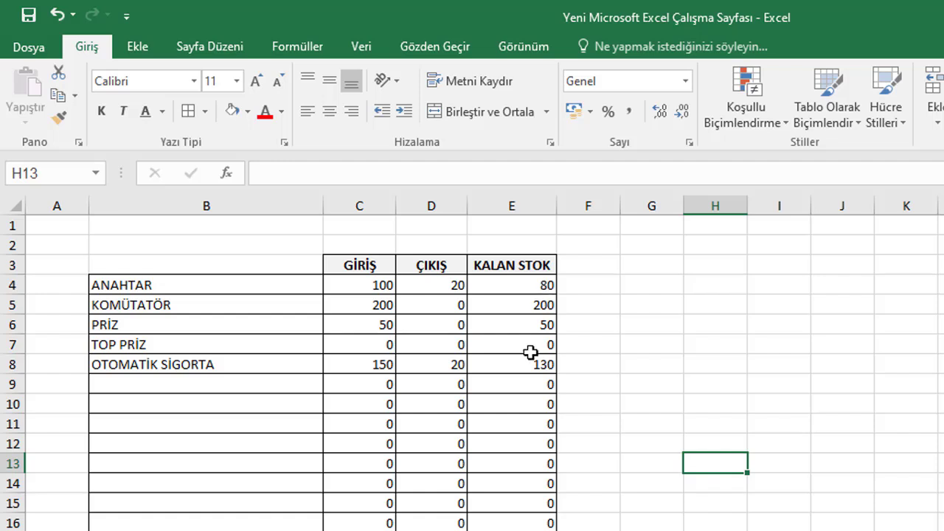
pyautogui.click(519, 284)
pyautogui.click(530, 364)
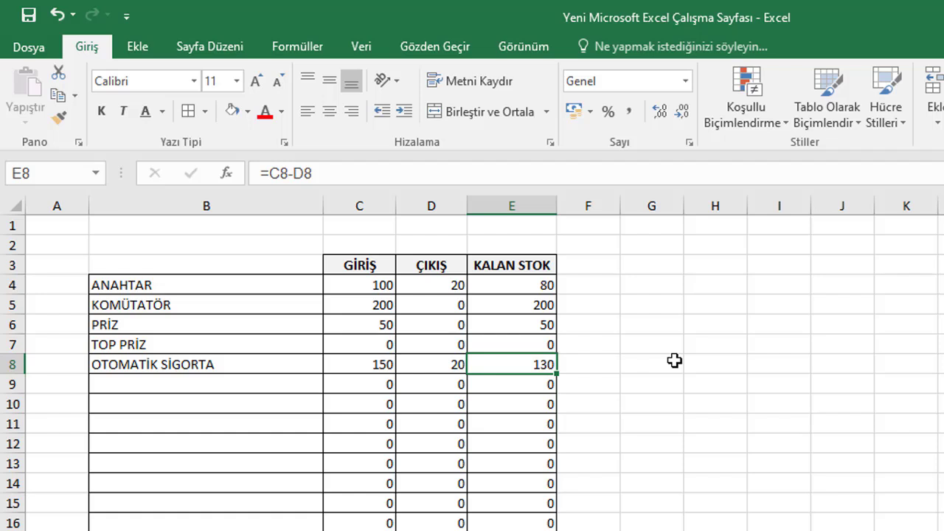
pyautogui.click(666, 405)
pyautogui.click(710, 402)
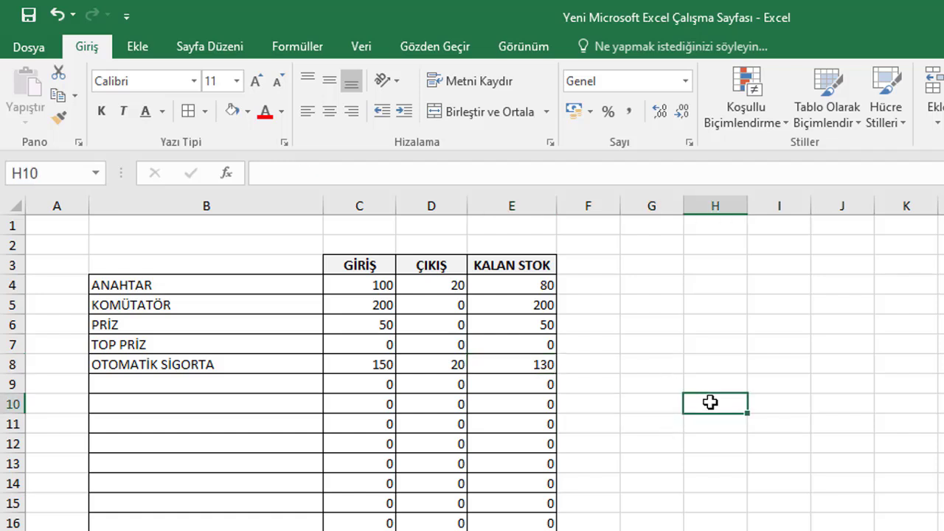
pyautogui.click(647, 403)
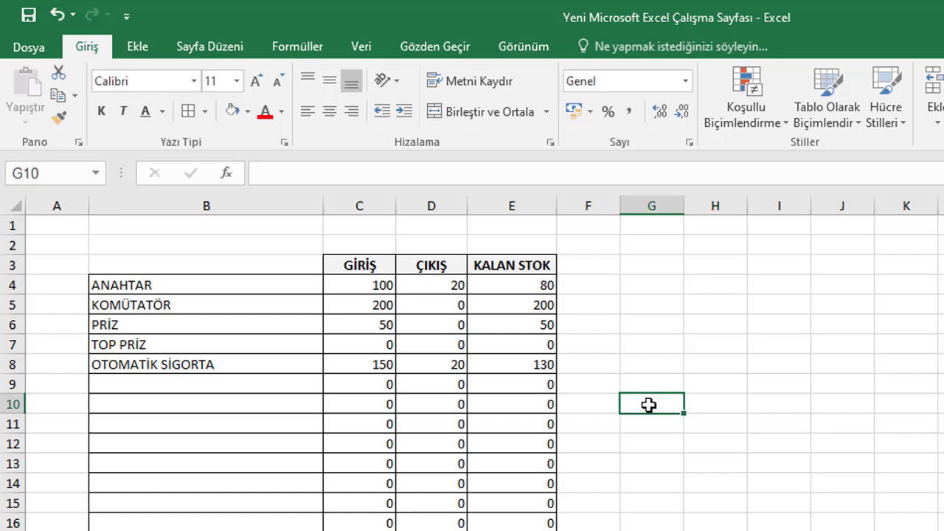